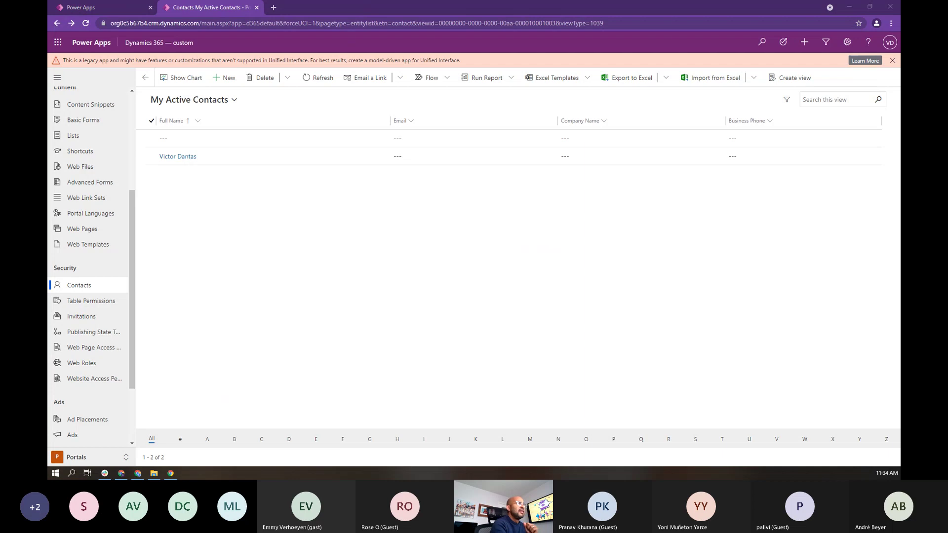
Step: Go back to the Power Apps Flows page, then start a fresh blank browser tab
{"action": "left_click", "coordinate": [77, 9]}
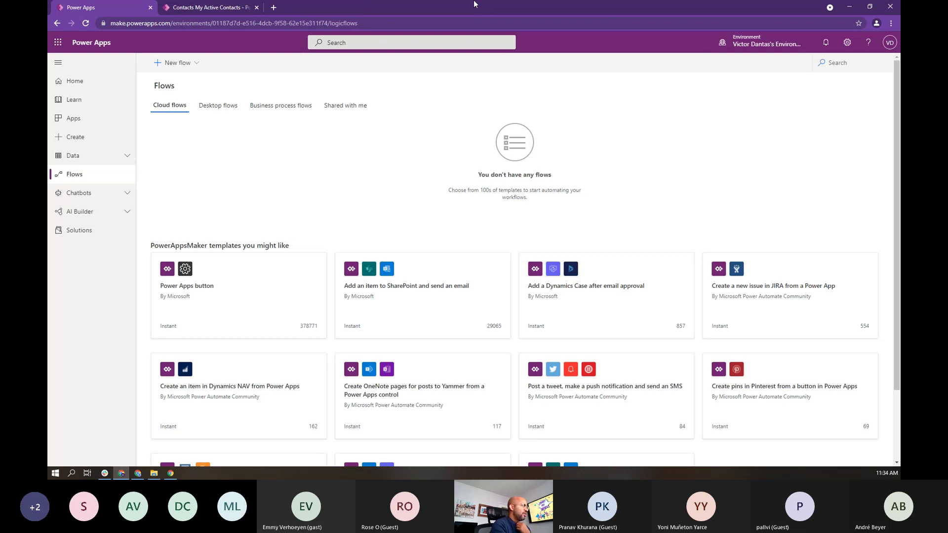
{"action": "left_click", "coordinate": [273, 7]}
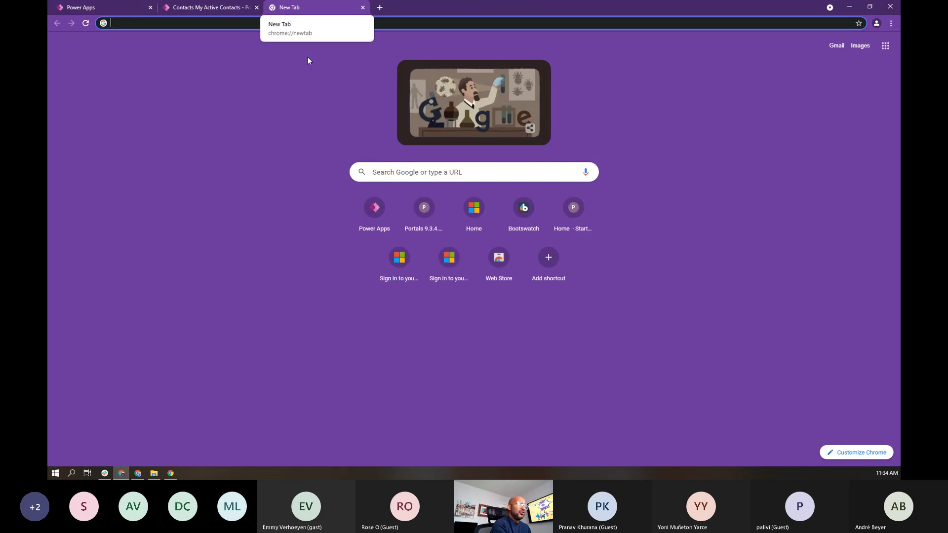
Step: Search Google for 'power platform developer environment' and go to Microsoft's Developer Plan sign-up article
{"action": "left_click", "coordinate": [456, 176]}
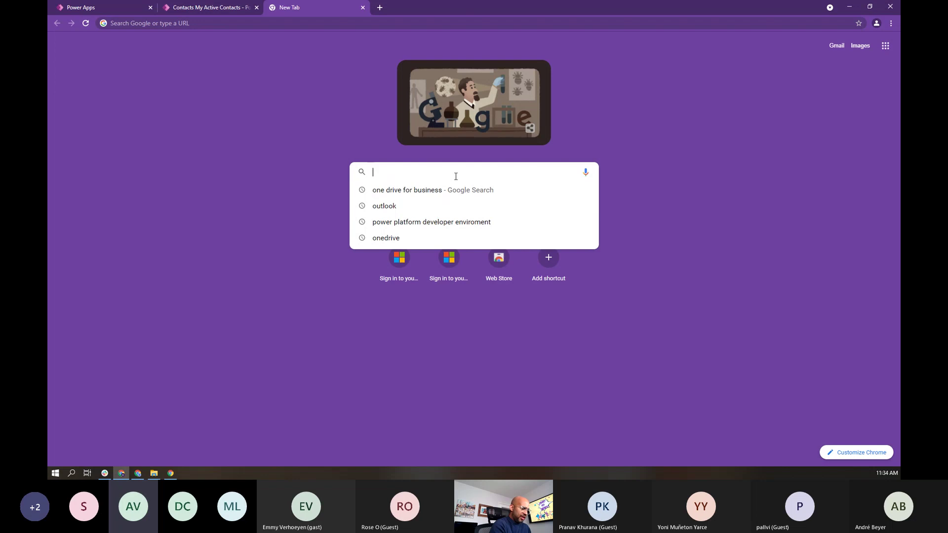
{"action": "type", "text": "pwoer plat"}
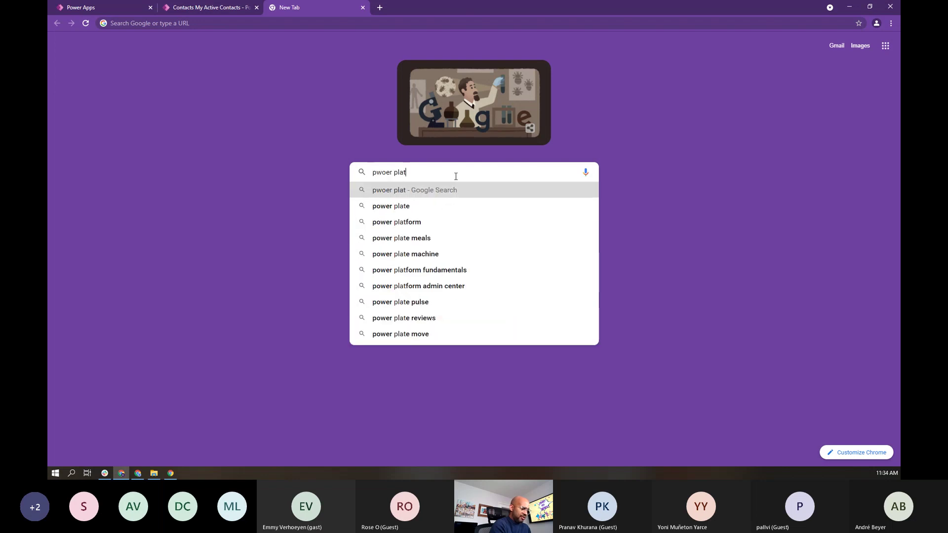
{"action": "type", "text": "form developer "}
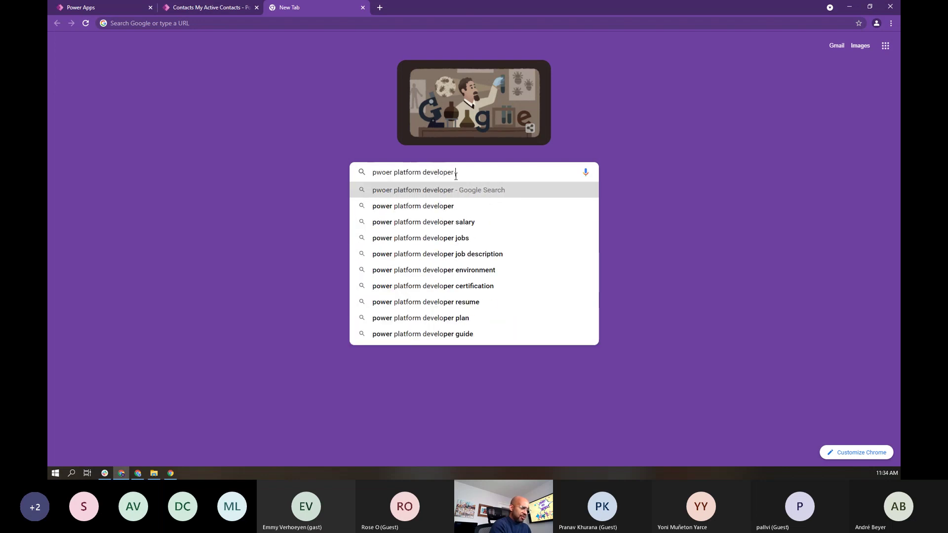
{"action": "type", "text": "environment"}
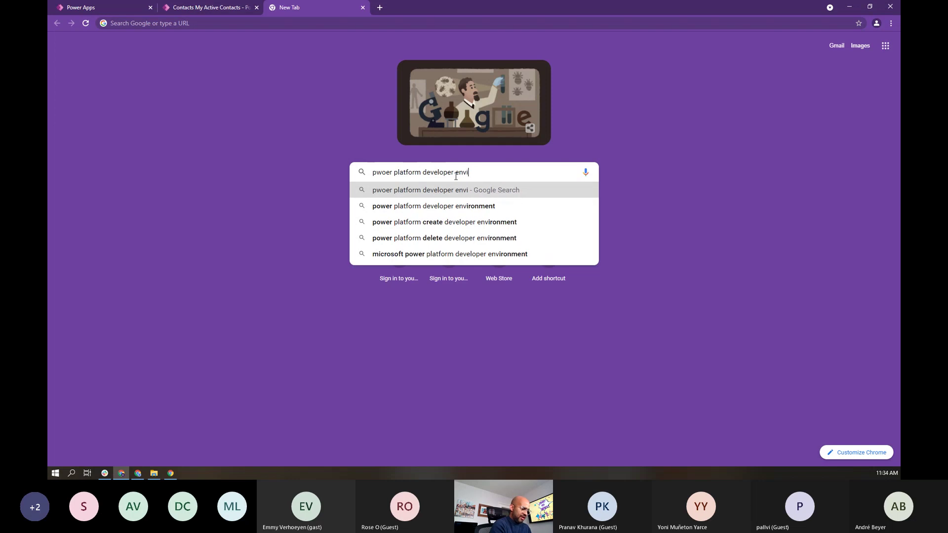
{"action": "key", "text": "Return"}
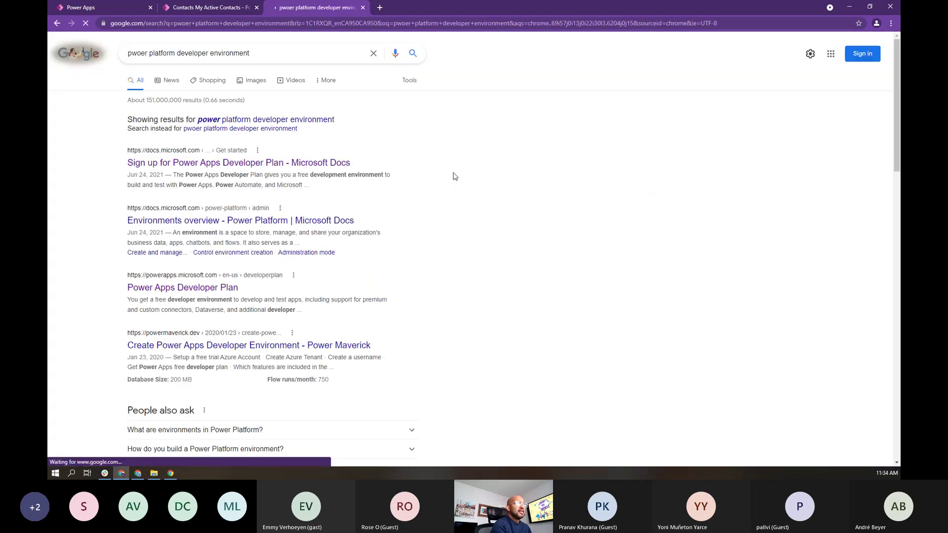
{"action": "left_click", "coordinate": [271, 164]}
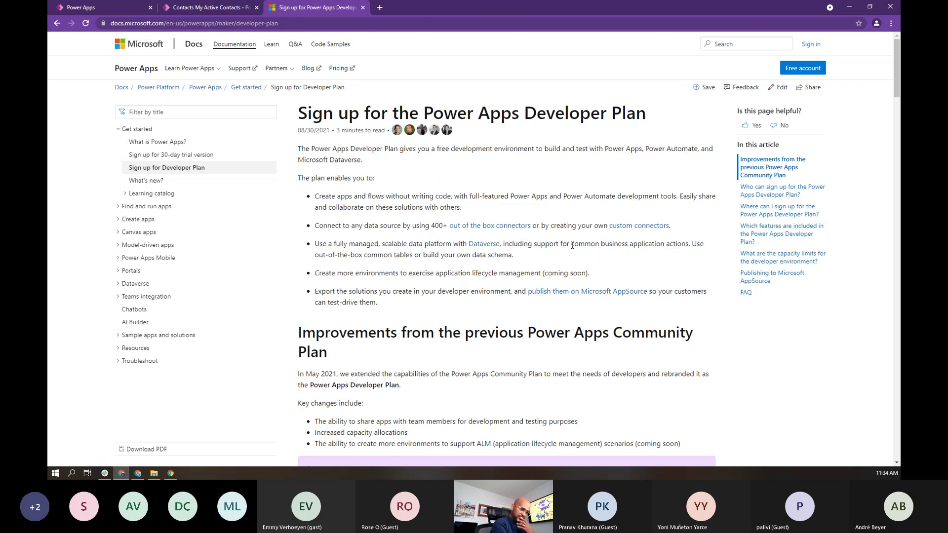
{"action": "scroll", "coordinate": [572, 237], "scroll_direction": "down", "scroll_amount": 2}
{"action": "scroll", "coordinate": [572, 245], "scroll_direction": "down", "scroll_amount": 7}
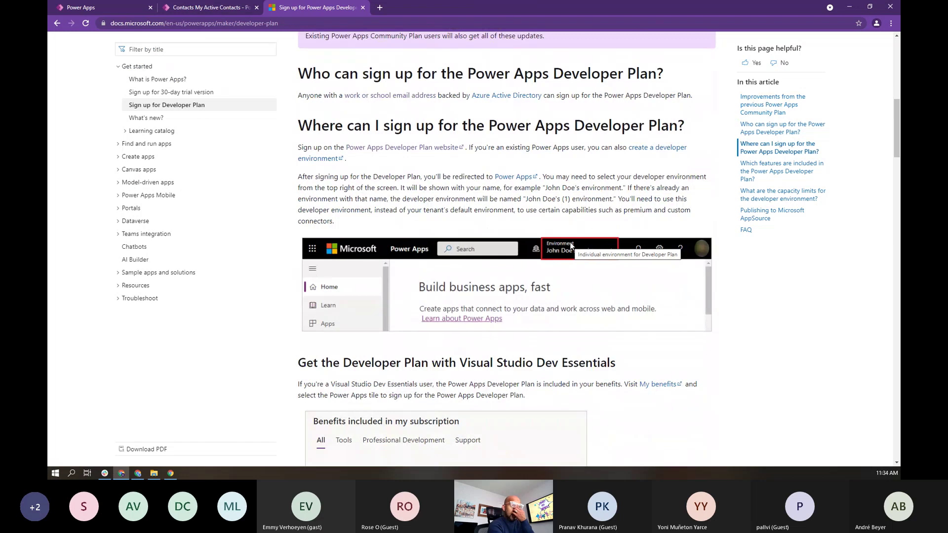
{"action": "scroll", "coordinate": [571, 245], "scroll_direction": "down", "scroll_amount": 4}
{"action": "scroll", "coordinate": [572, 245], "scroll_direction": "down", "scroll_amount": 5}
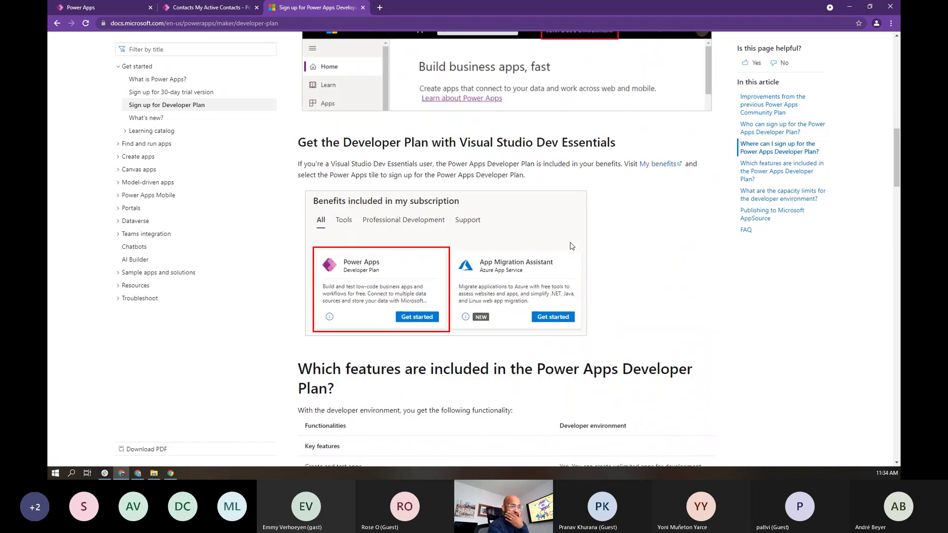
{"action": "scroll", "coordinate": [571, 245], "scroll_direction": "down", "scroll_amount": 4}
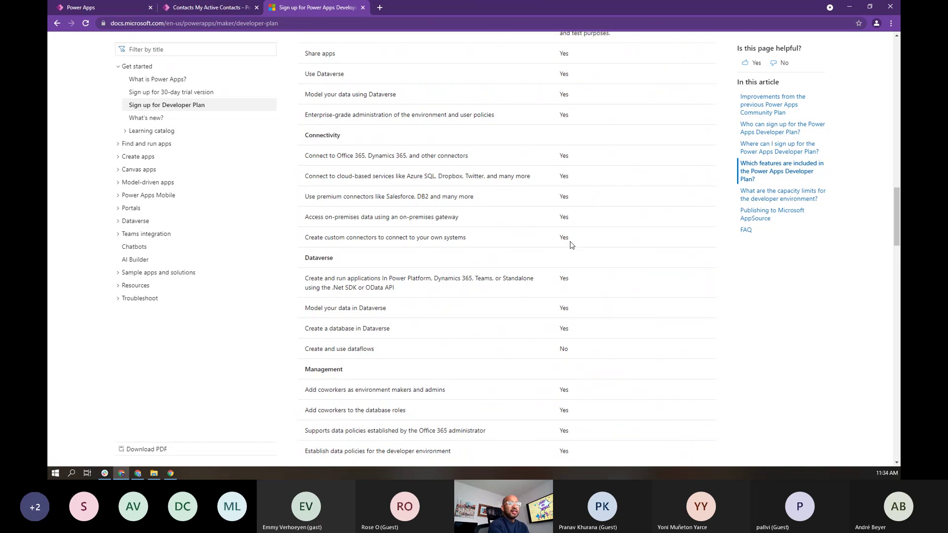
{"action": "scroll", "coordinate": [371, 233], "scroll_direction": "down", "scroll_amount": 10}
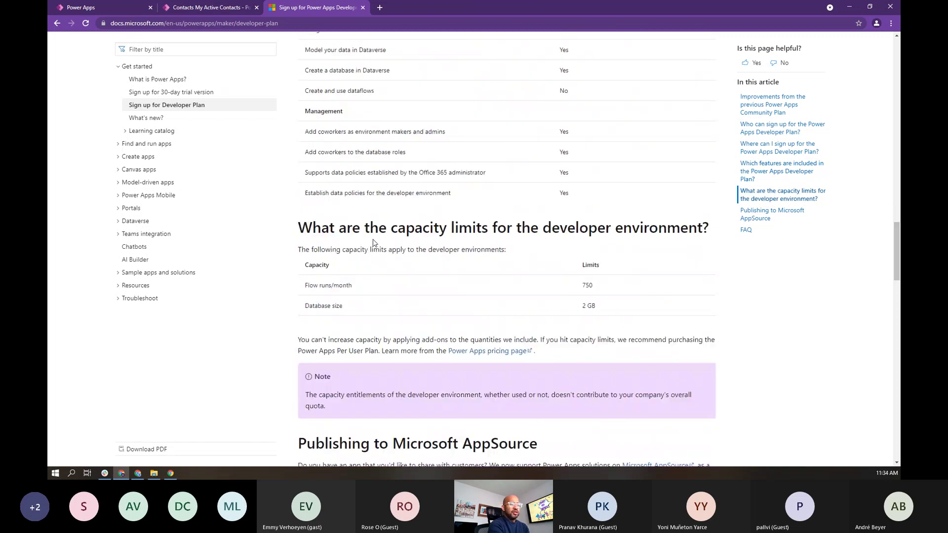
{"action": "scroll", "coordinate": [374, 240], "scroll_direction": "down", "scroll_amount": 7}
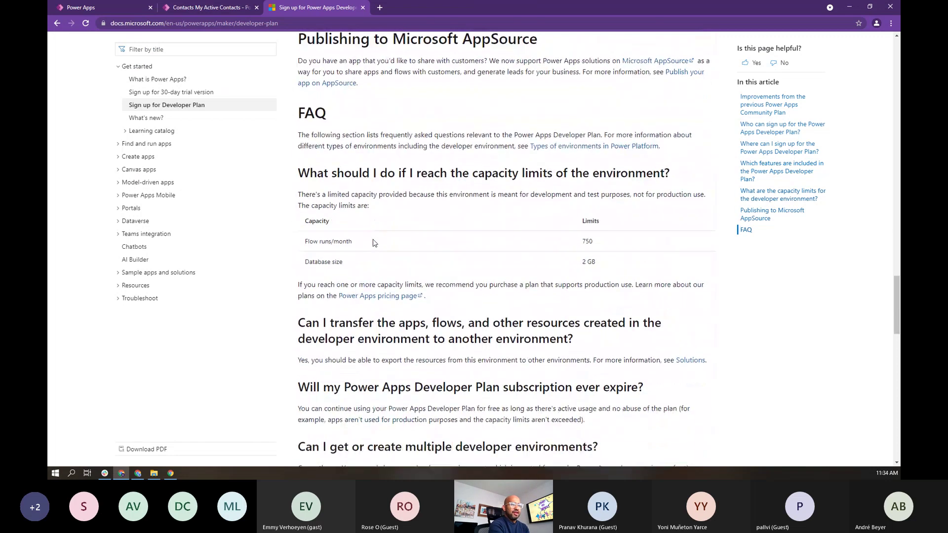
{"action": "scroll", "coordinate": [375, 242], "scroll_direction": "down", "scroll_amount": 2}
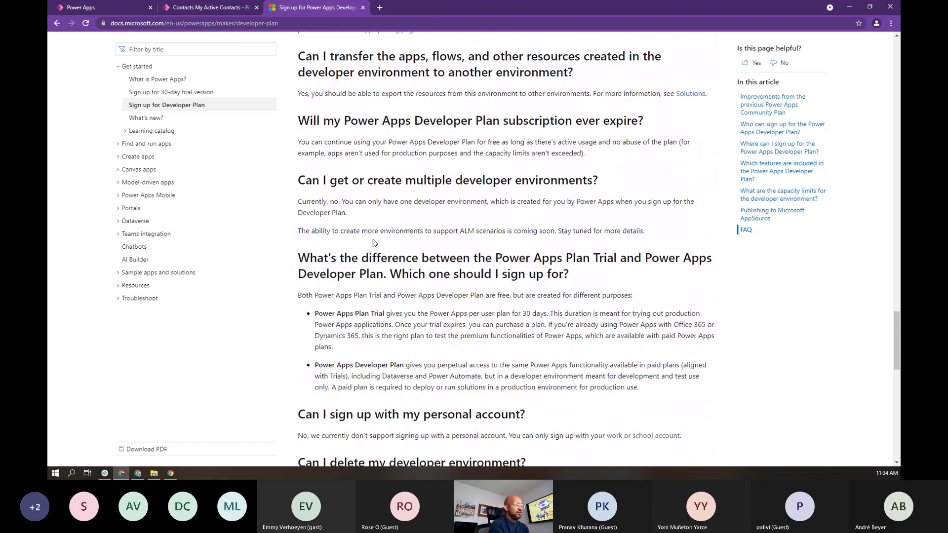
{"action": "scroll", "coordinate": [499, 320], "scroll_direction": "down", "scroll_amount": 3}
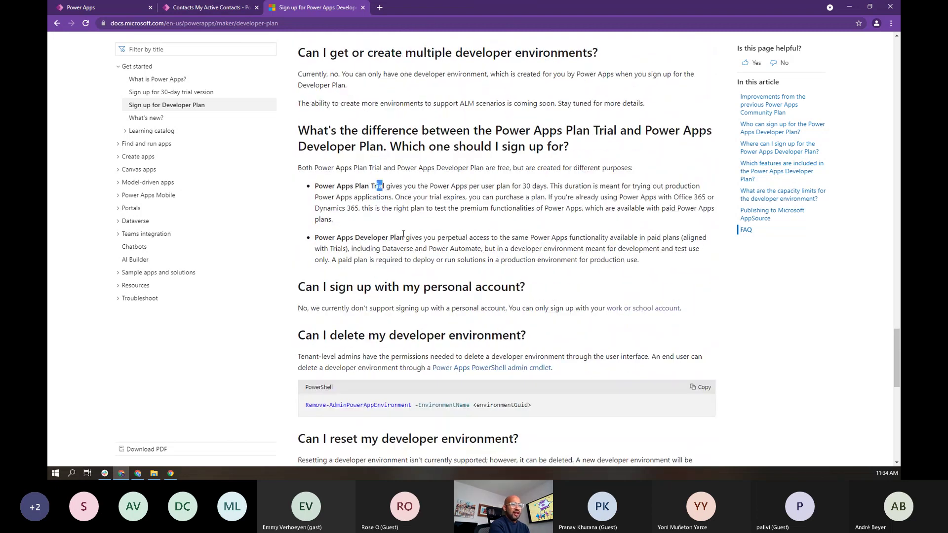
{"action": "left_click_drag", "start_coordinate": [404, 238], "coordinate": [318, 238]}
{"action": "left_click", "coordinate": [502, 250]}
{"action": "key", "text": "Home"}
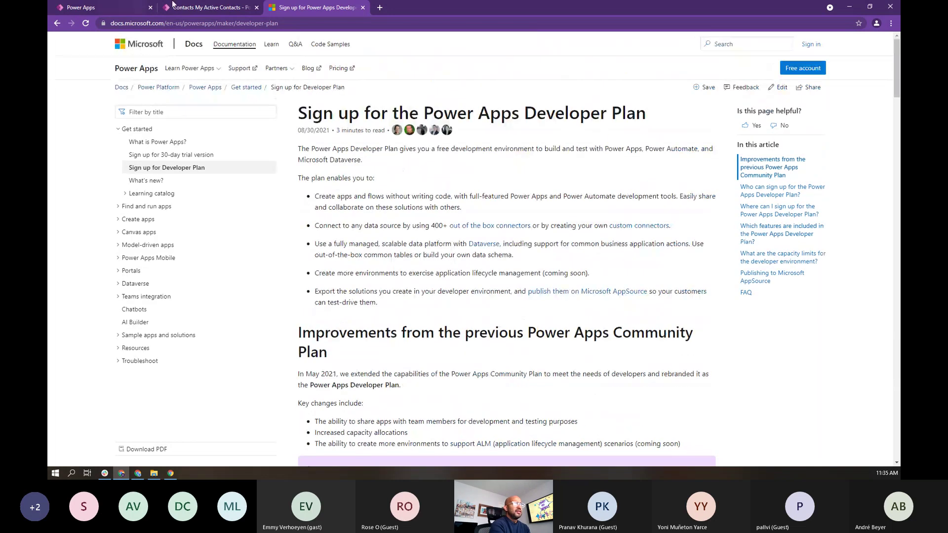
Step: Back on the Power Apps Flows page, show the environments list with the developer environment active
{"action": "left_click", "coordinate": [120, 11]}
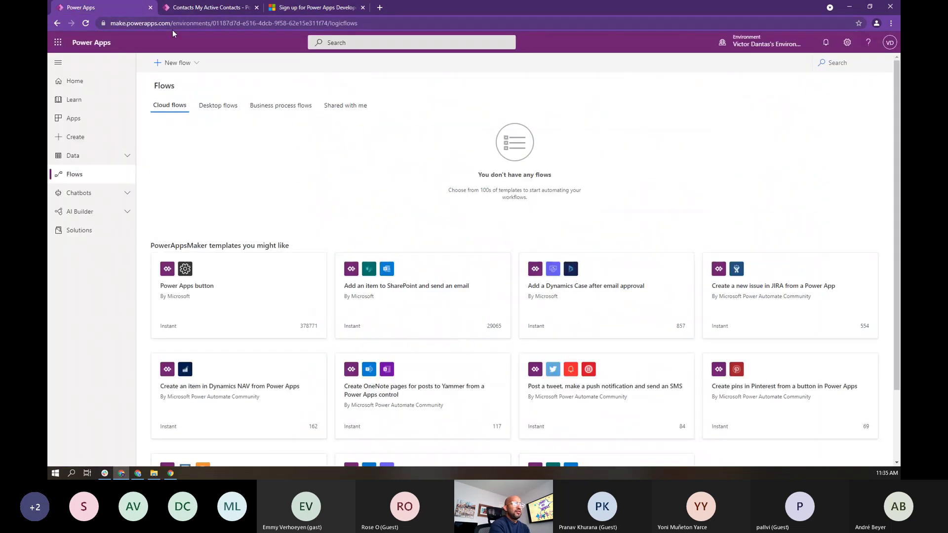
{"action": "left_click_drag", "start_coordinate": [172, 23], "coordinate": [109, 23]}
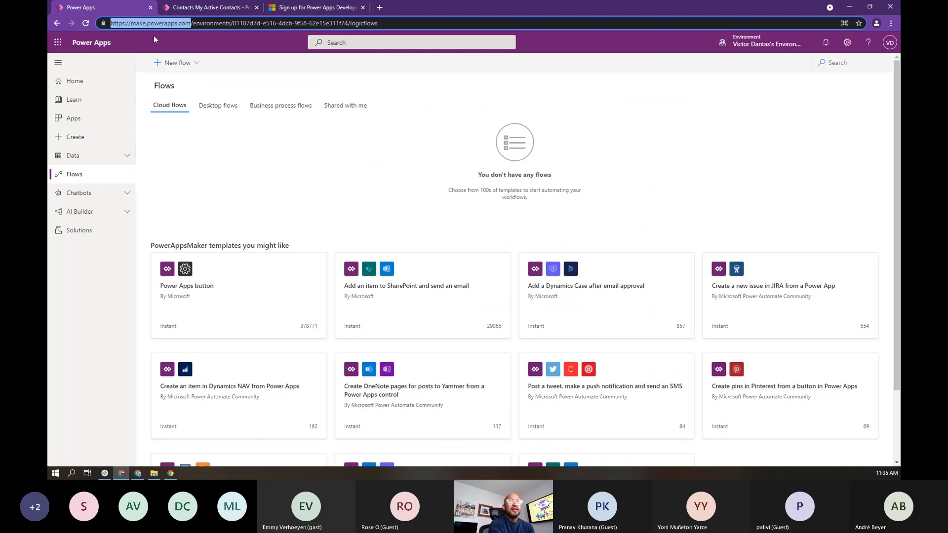
{"action": "left_click", "coordinate": [757, 48]}
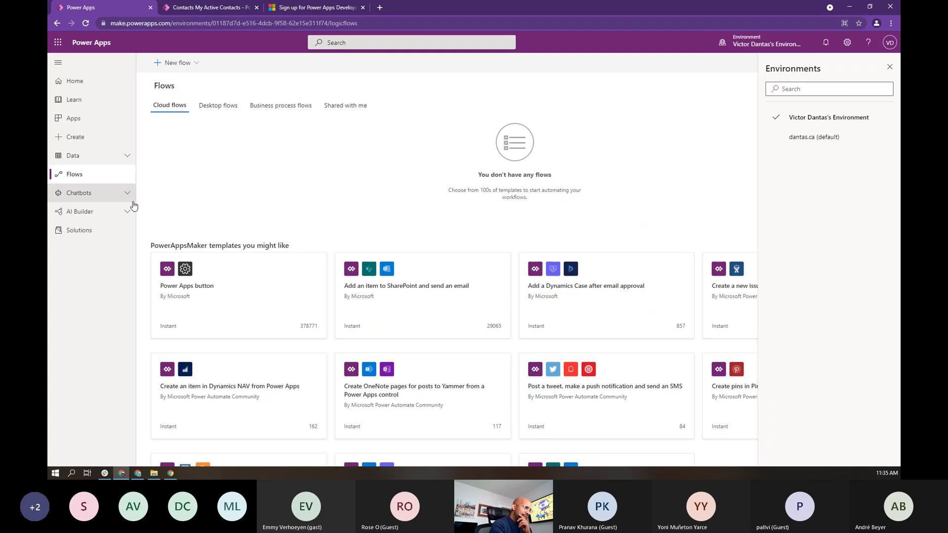
Step: Go via Home back to the empty cloud flows list and bring up the New flow options
{"action": "left_click", "coordinate": [111, 86]}
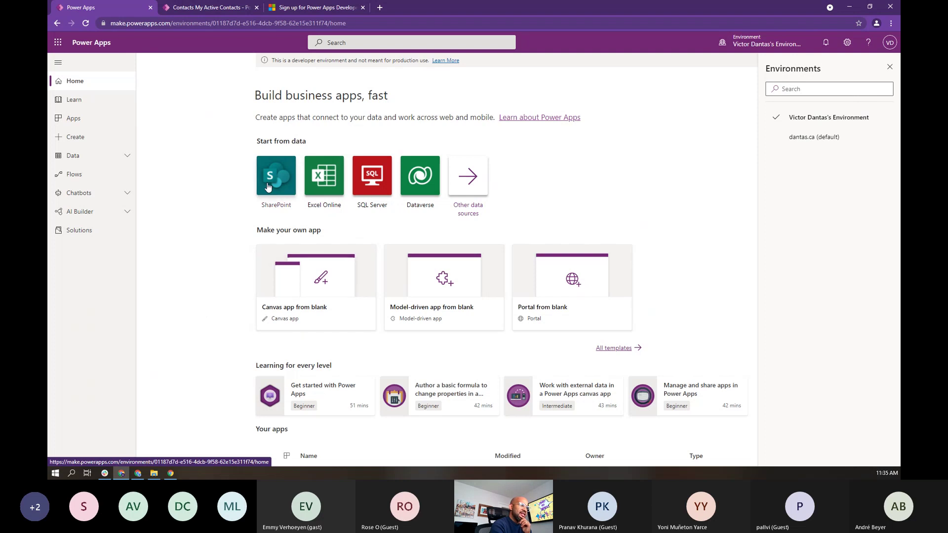
{"action": "left_click", "coordinate": [69, 175]}
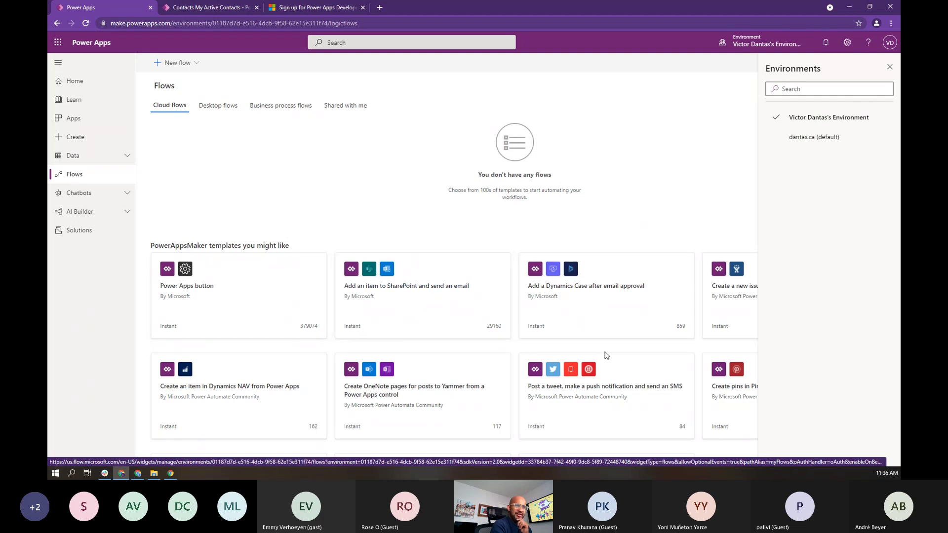
{"action": "scroll", "coordinate": [537, 276], "scroll_direction": "down", "scroll_amount": 3}
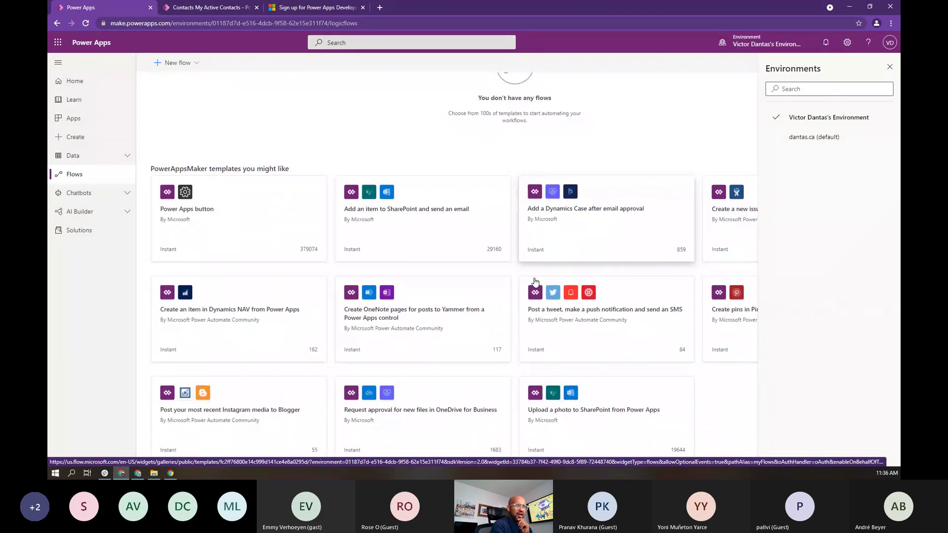
{"action": "scroll", "coordinate": [537, 279], "scroll_direction": "up", "scroll_amount": 3}
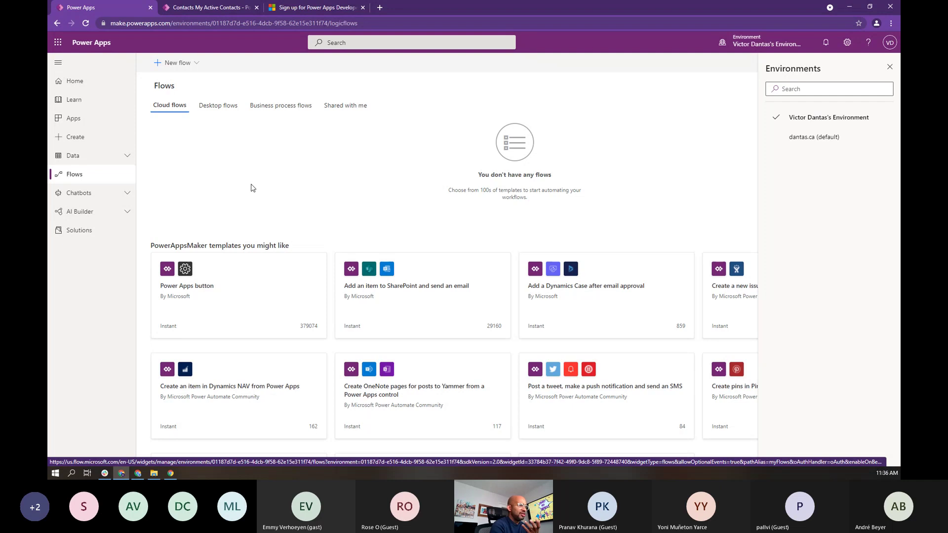
{"action": "left_click", "coordinate": [200, 63]}
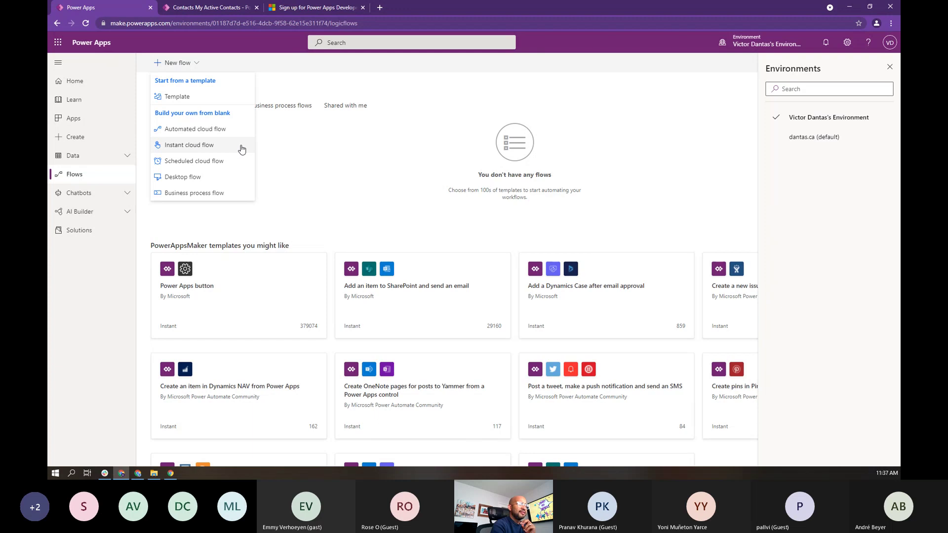
Step: Create an instant cloud flow with the 'Manually trigger a flow' trigger, named 'Load Items From Excel Online'
{"action": "left_click", "coordinate": [201, 145]}
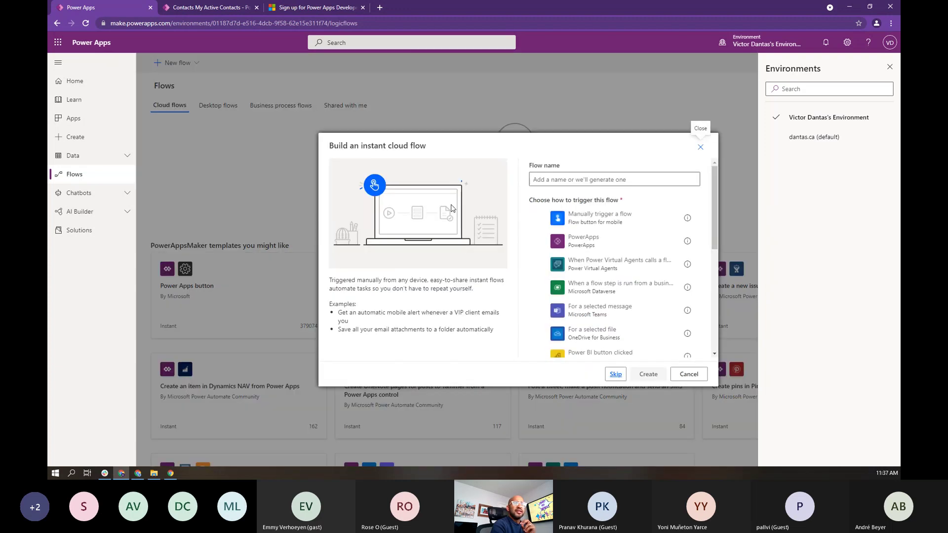
{"action": "left_click", "coordinate": [543, 221]}
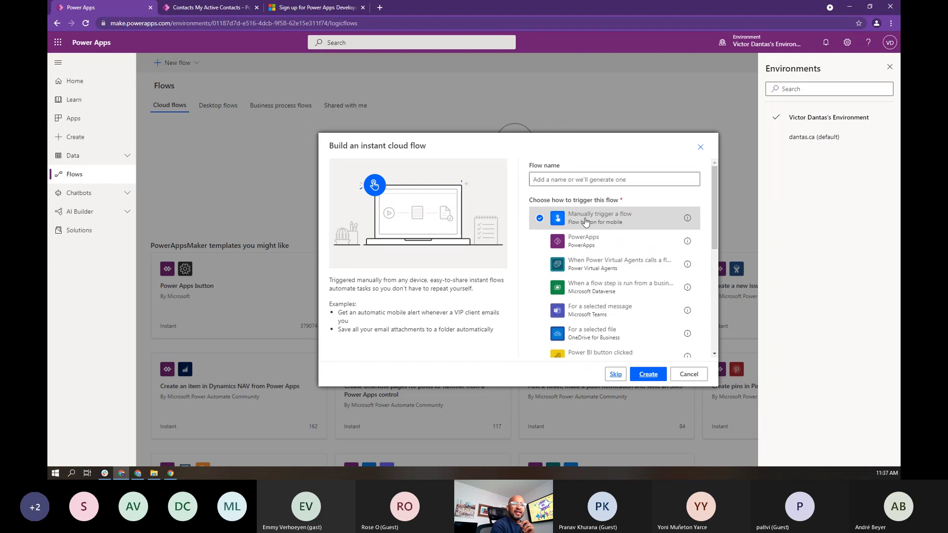
{"action": "left_click", "coordinate": [565, 180]}
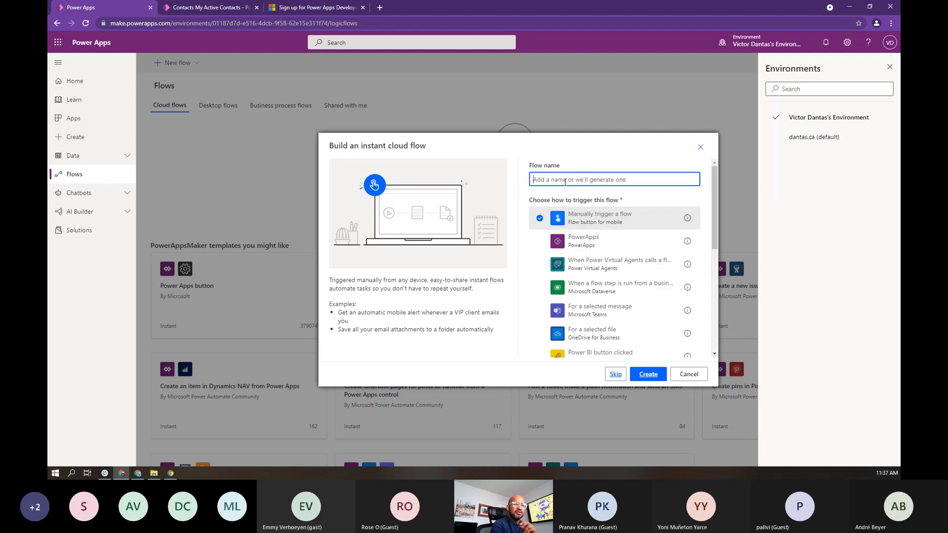
{"action": "type", "text": "Lo"}
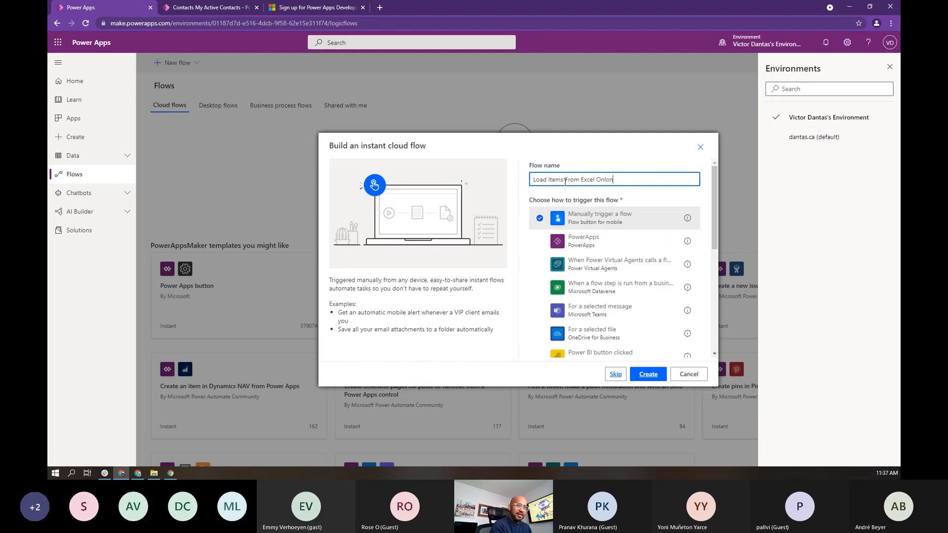
{"action": "type", "text": "ad Items From Excel Online"}
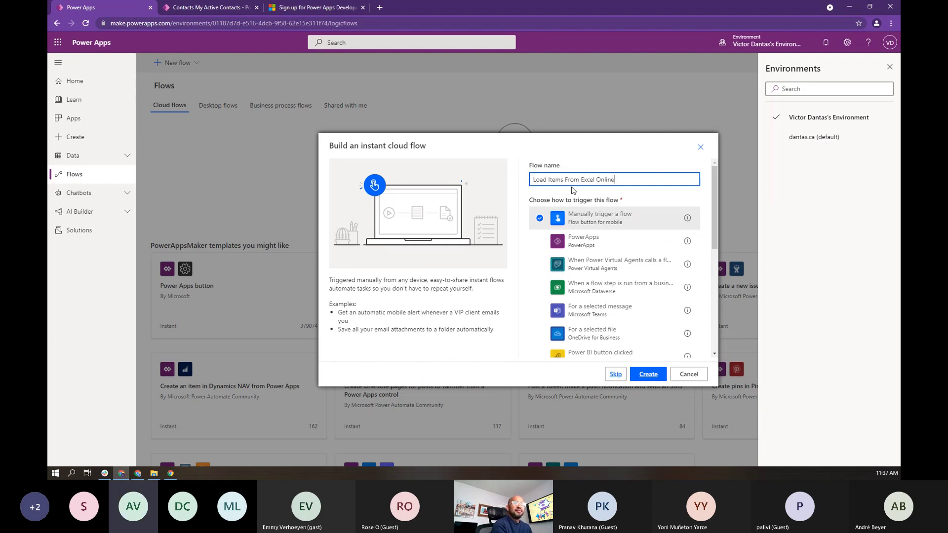
{"action": "left_click", "coordinate": [611, 370]}
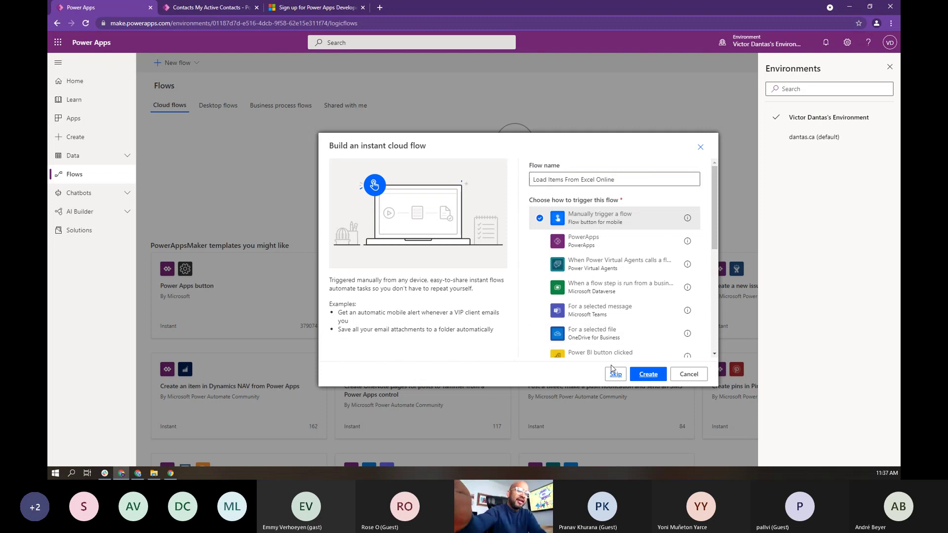
{"action": "left_click", "coordinate": [644, 374]}
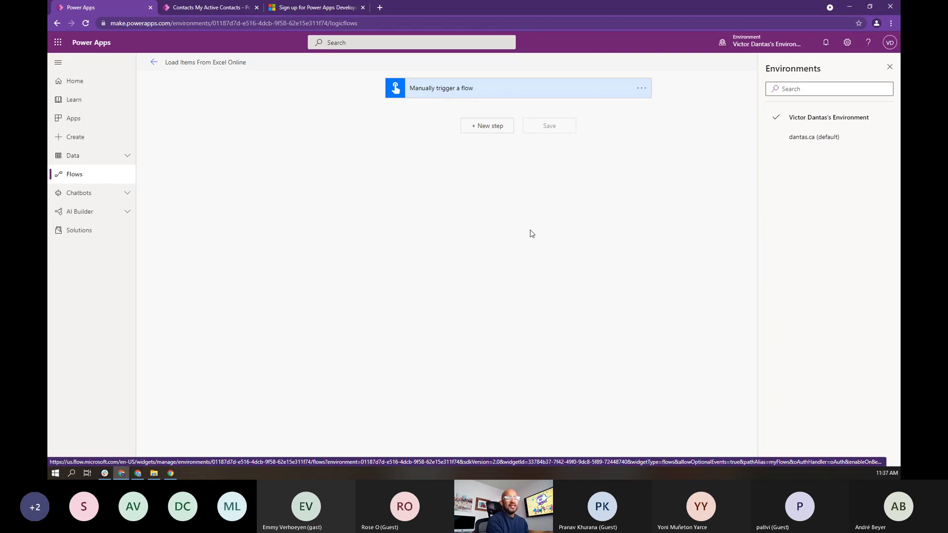
Step: Add an Excel Online (Business) 'List rows present in a table' step, then switch to Contacts.xlsx
{"action": "left_click", "coordinate": [496, 127]}
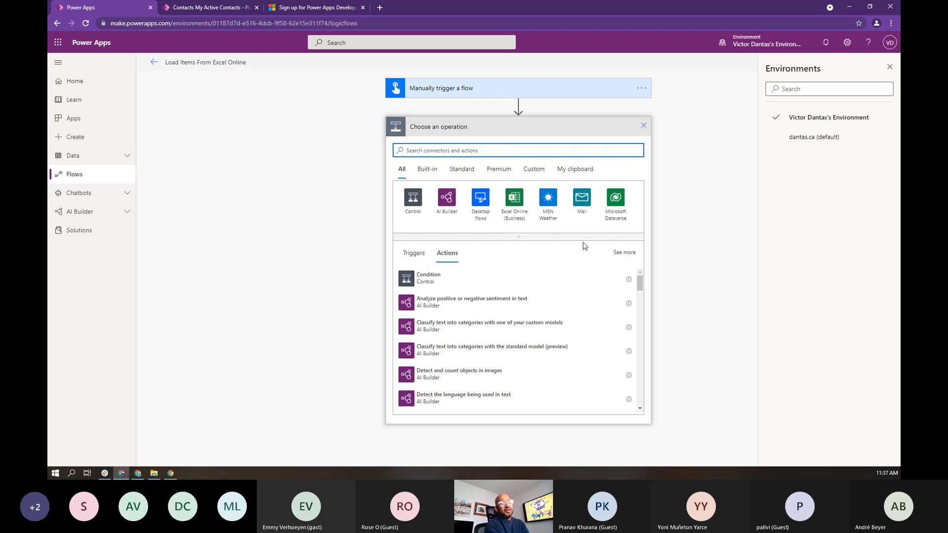
{"action": "left_click", "coordinate": [514, 198]}
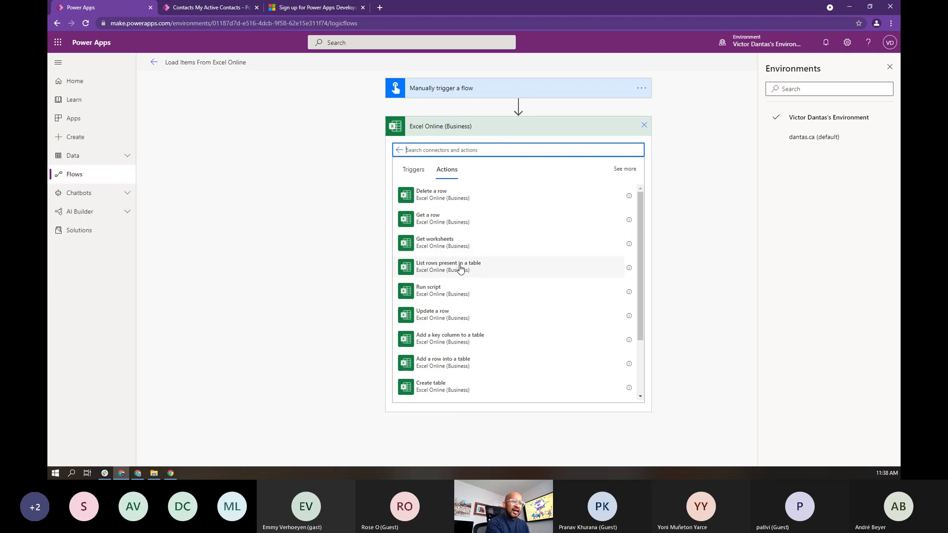
{"action": "left_click", "coordinate": [460, 268]}
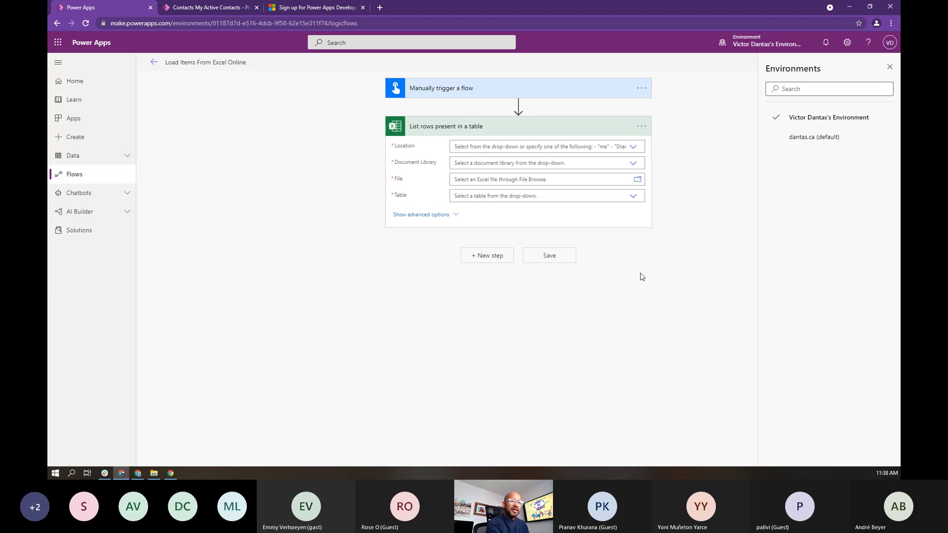
{"action": "left_click", "coordinate": [646, 128]}
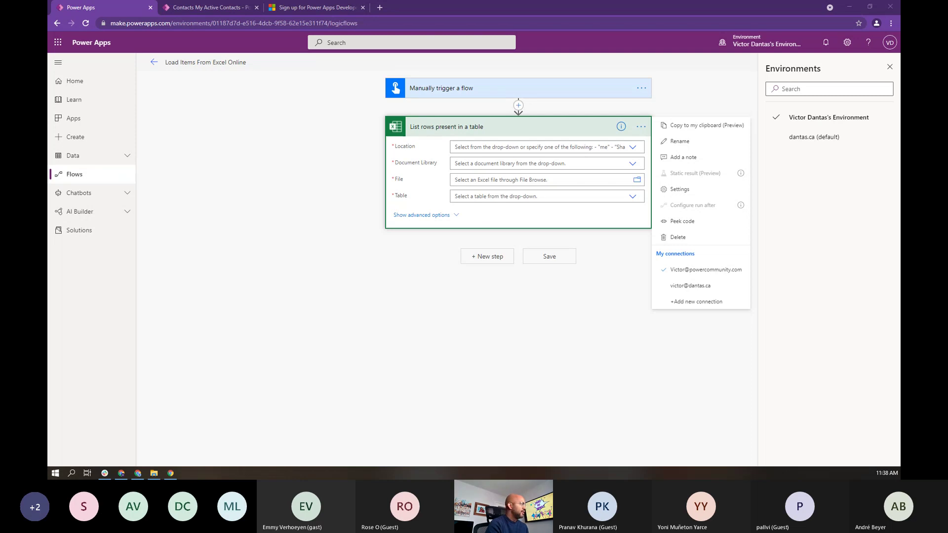
{"action": "key", "text": "alt+Tab"}
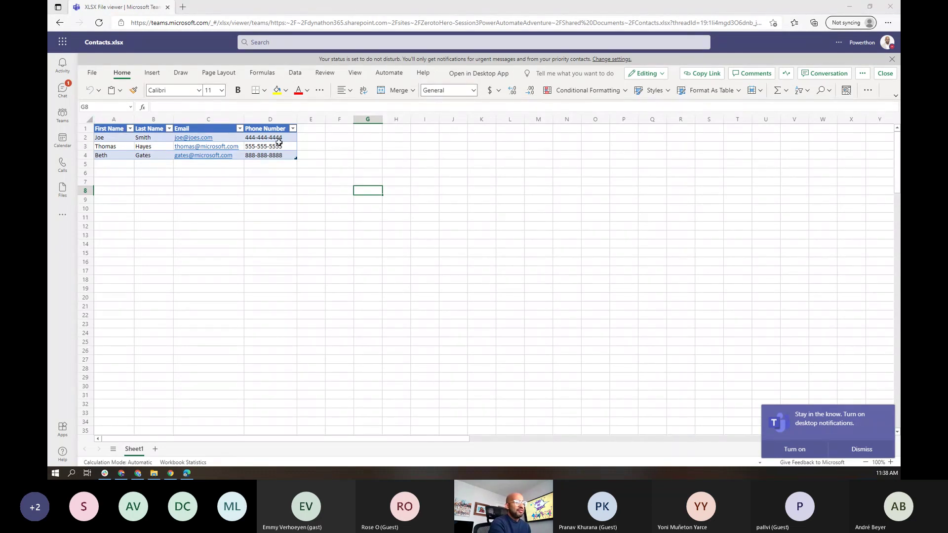
Step: Select the contacts range A1:D4 and check Table Design to confirm the table is named Table1
{"action": "left_click", "coordinate": [197, 225]}
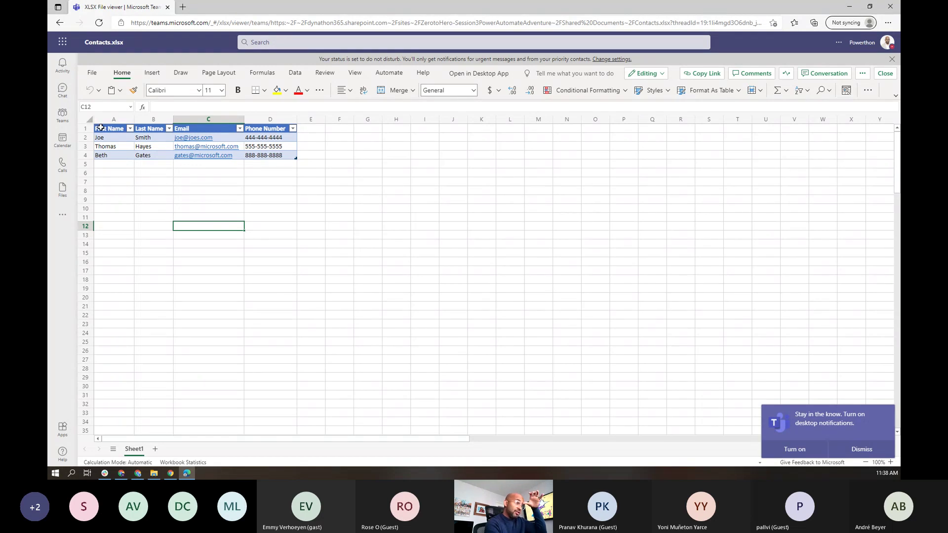
{"action": "left_click", "coordinate": [99, 128]}
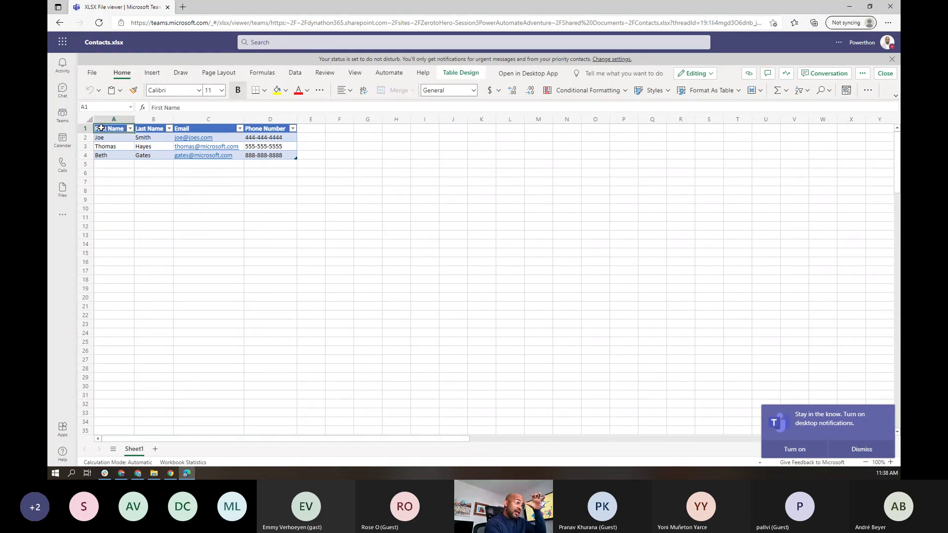
{"action": "left_click", "coordinate": [271, 154], "text": "shift"}
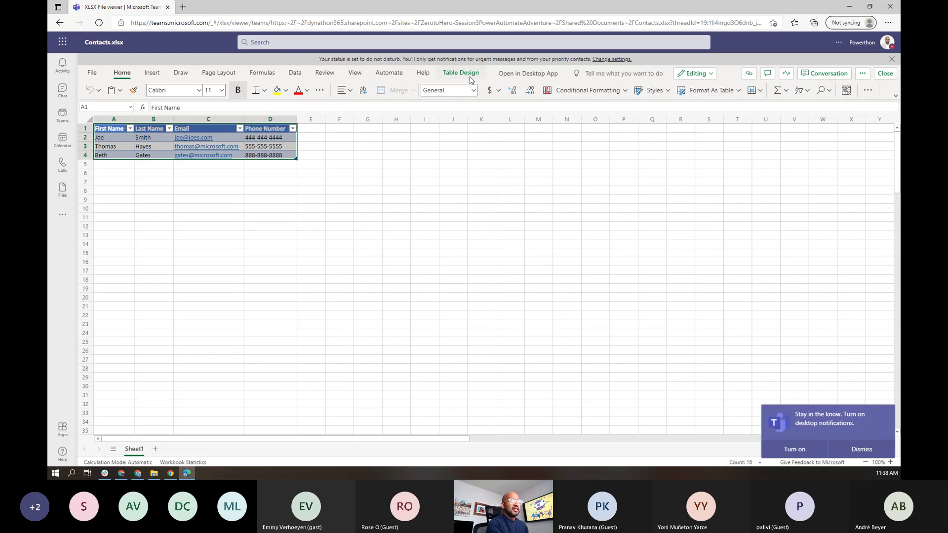
{"action": "left_click", "coordinate": [295, 73]}
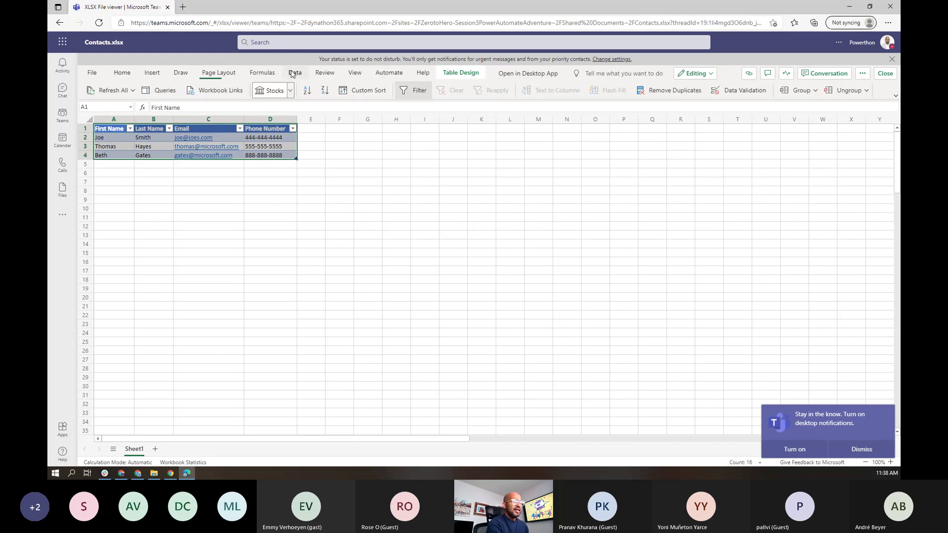
{"action": "left_click", "coordinate": [258, 73]}
{"action": "left_click", "coordinate": [449, 74]}
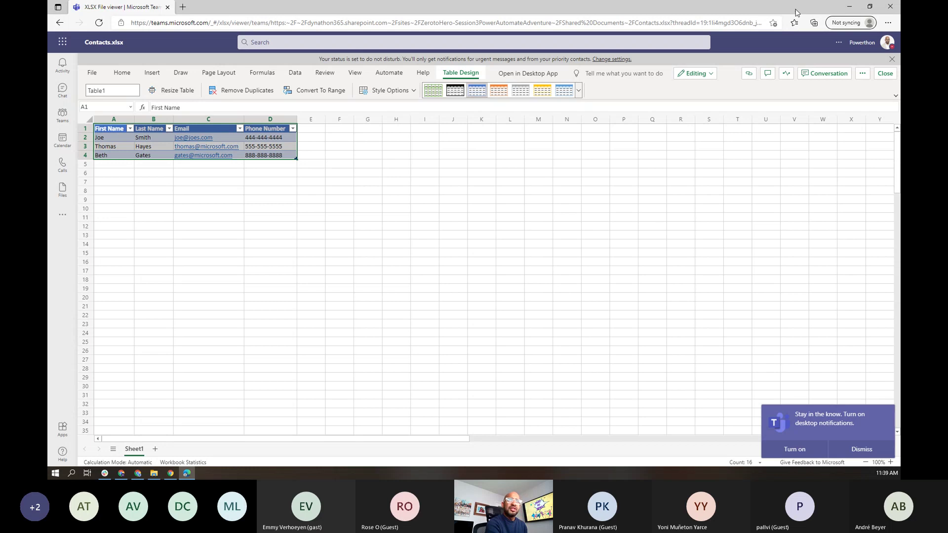
Step: Set the List rows step's Location to the Zero to Hero Session 3 site and Document Library to Documents
{"action": "left_click", "coordinate": [850, 7]}
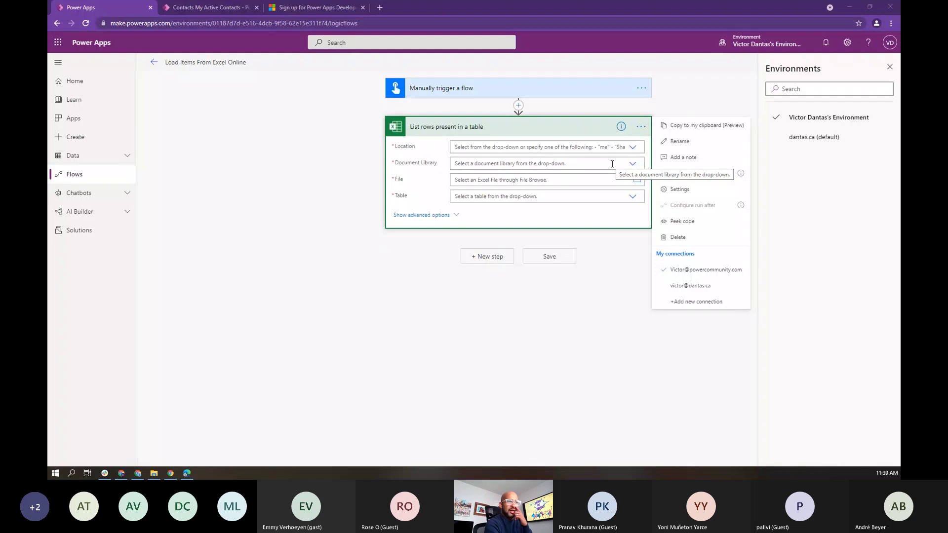
{"action": "left_click", "coordinate": [633, 148]}
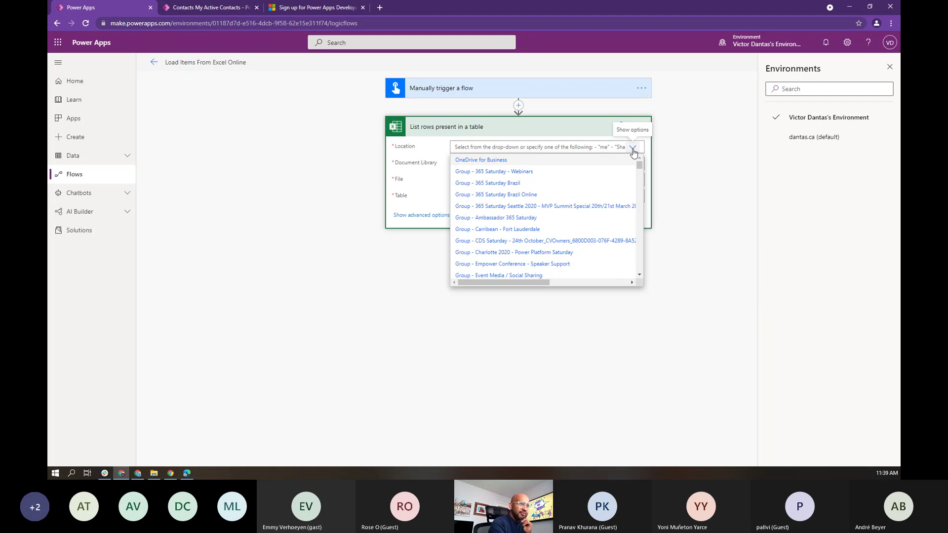
{"action": "left_click_drag", "start_coordinate": [639, 166], "coordinate": [640, 272]}
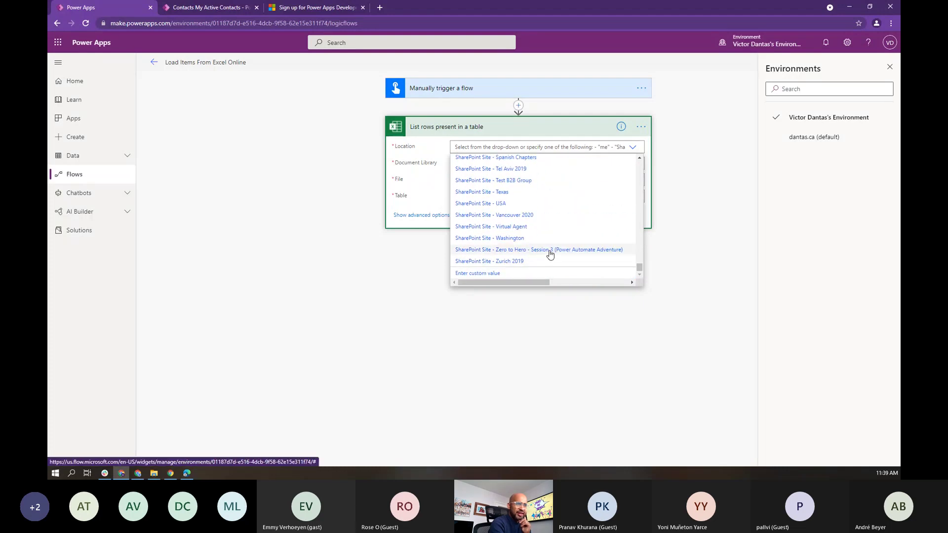
{"action": "left_click", "coordinate": [551, 250]}
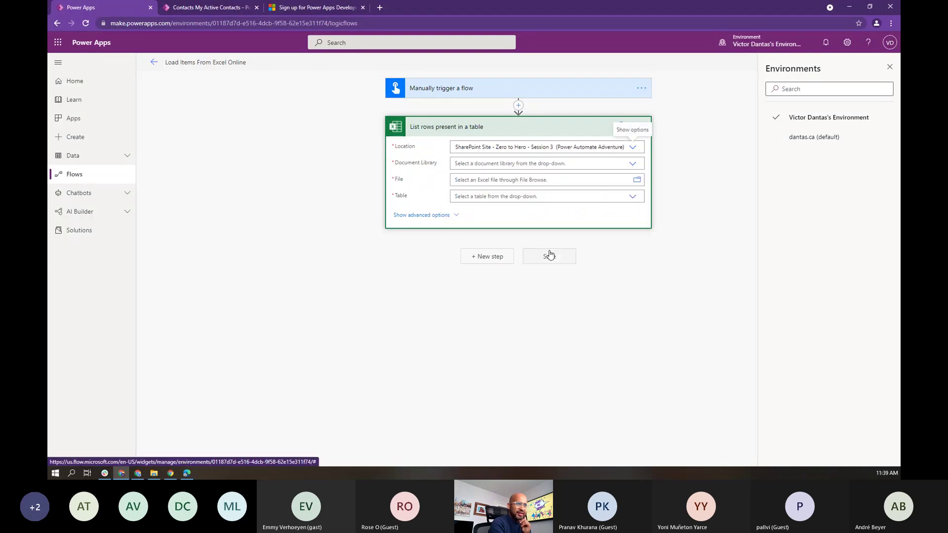
{"action": "left_click", "coordinate": [632, 167]}
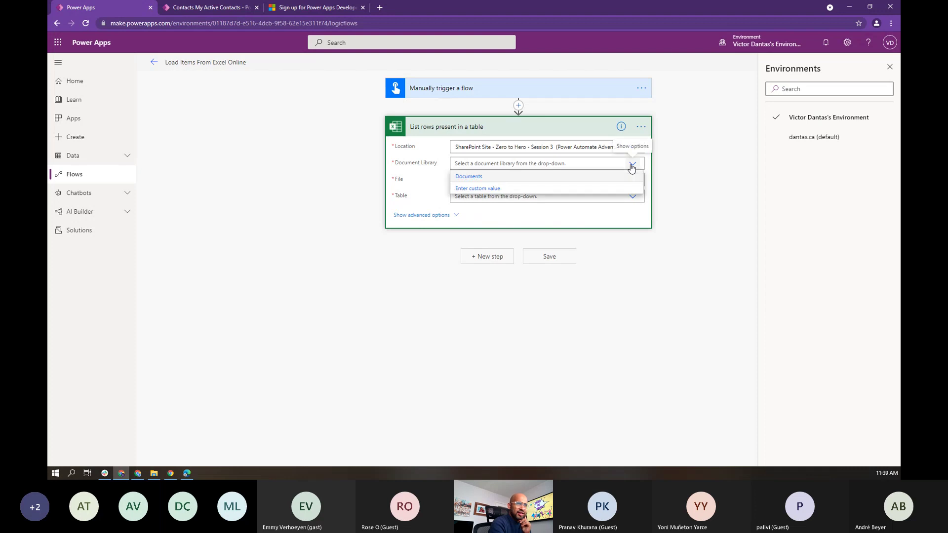
{"action": "left_click", "coordinate": [468, 178]}
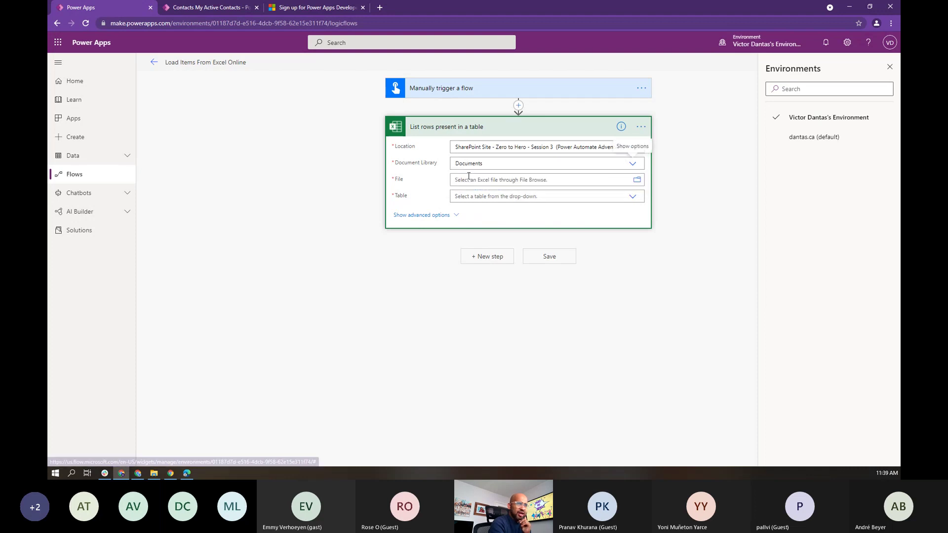
Step: Choose the file /General/Sample/Contacts.xlsx with table Table1, and save the flow
{"action": "left_click", "coordinate": [637, 182]}
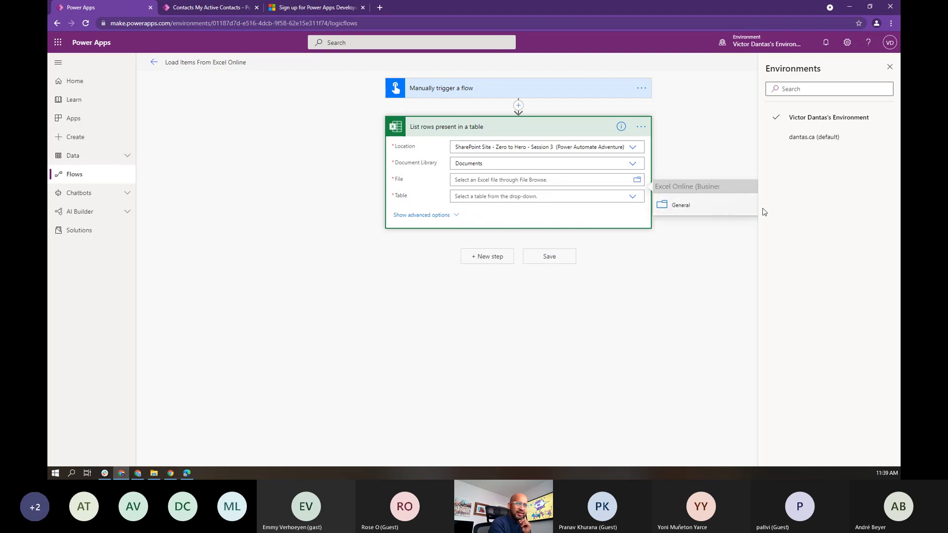
{"action": "left_click", "coordinate": [889, 66]}
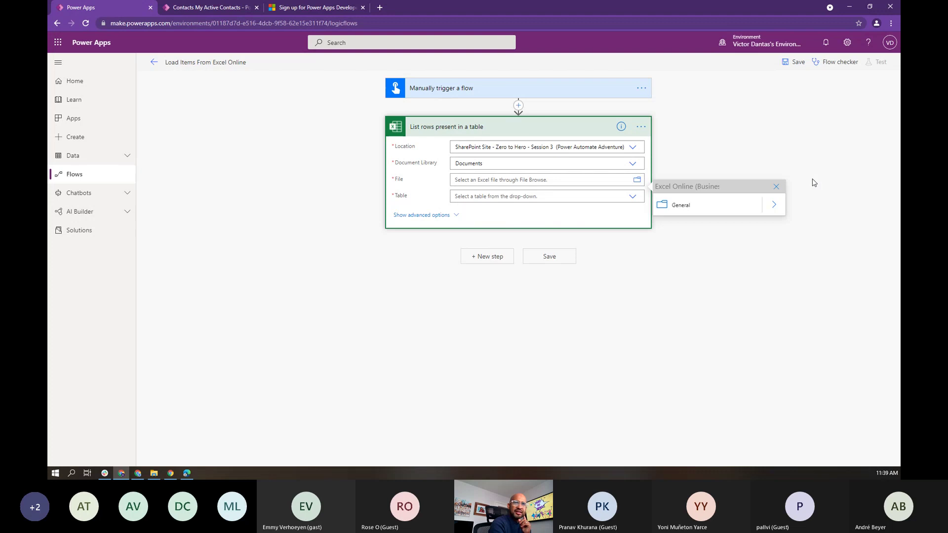
{"action": "left_click", "coordinate": [778, 206]}
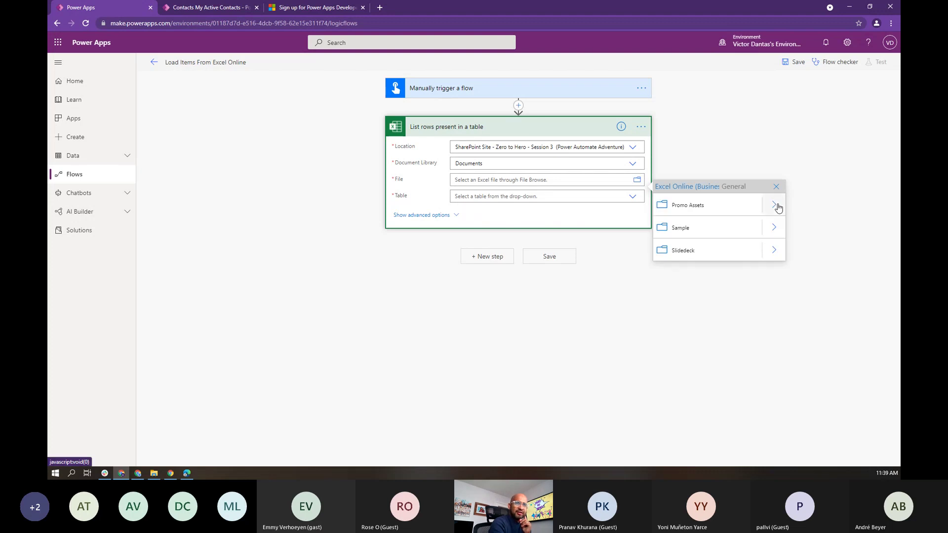
{"action": "left_click", "coordinate": [771, 230]}
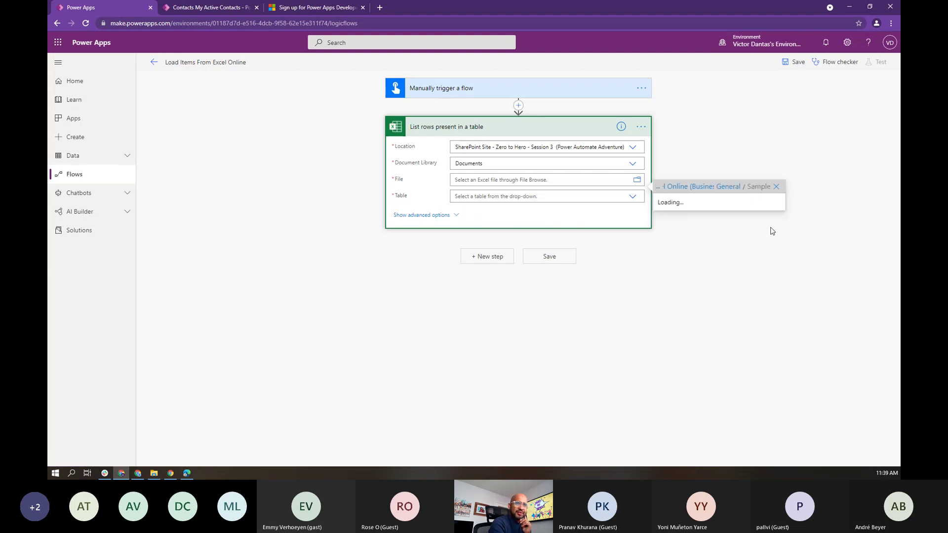
{"action": "left_click", "coordinate": [673, 206]}
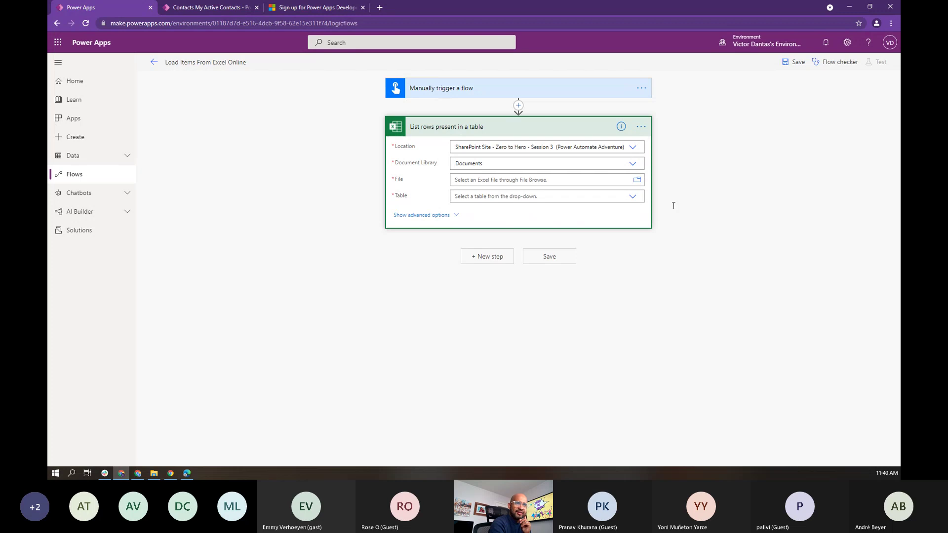
{"action": "left_click", "coordinate": [415, 211]}
{"action": "left_click", "coordinate": [637, 200]}
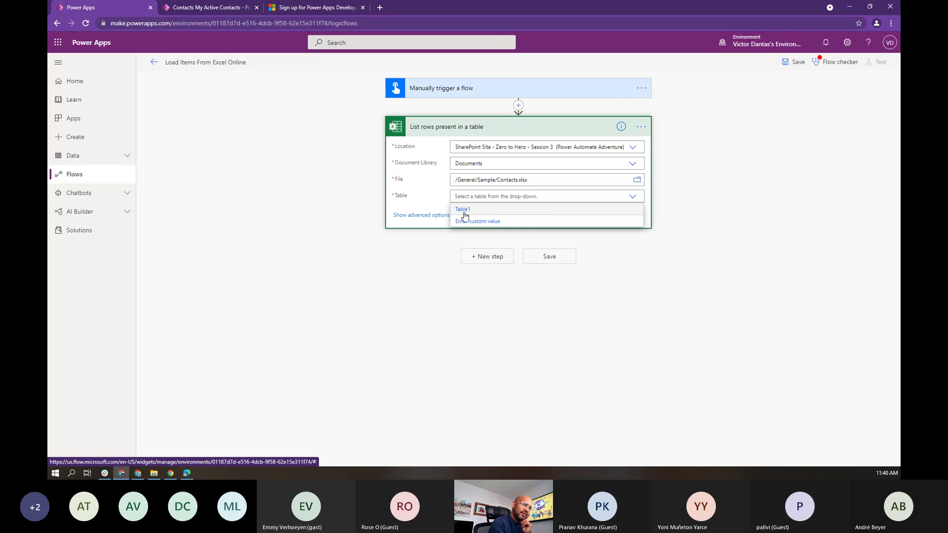
{"action": "left_click", "coordinate": [464, 211]}
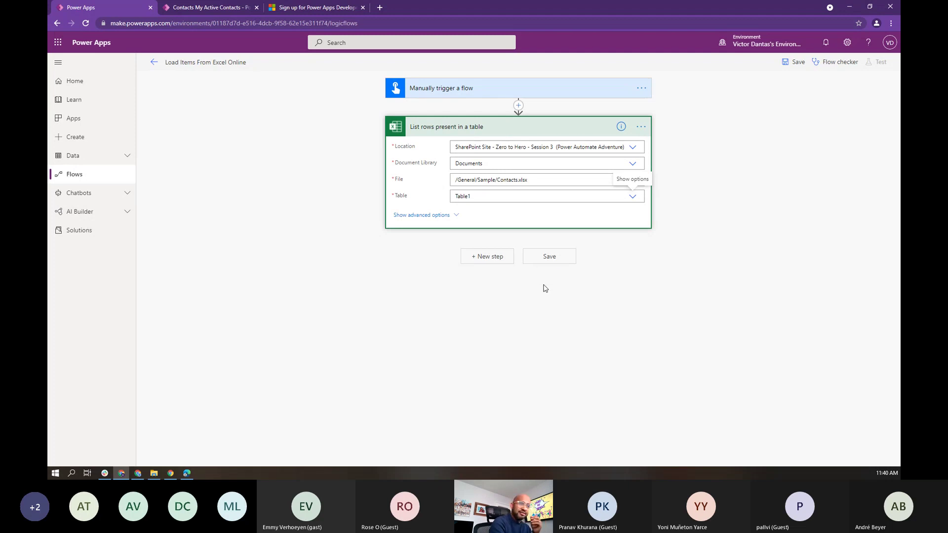
{"action": "left_click", "coordinate": [535, 265]}
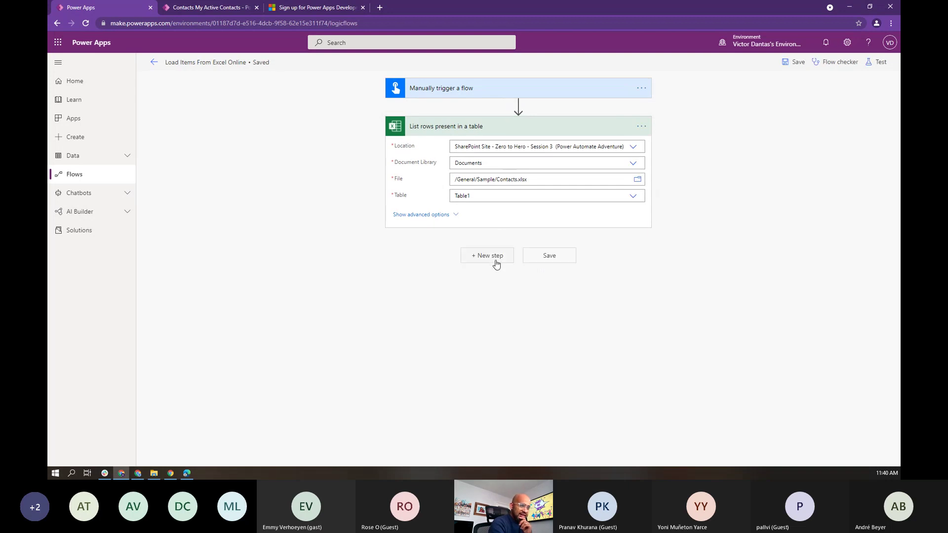
Step: Add an Apply to each control after List rows and bring up dynamic content for its input field
{"action": "left_click", "coordinate": [495, 262]}
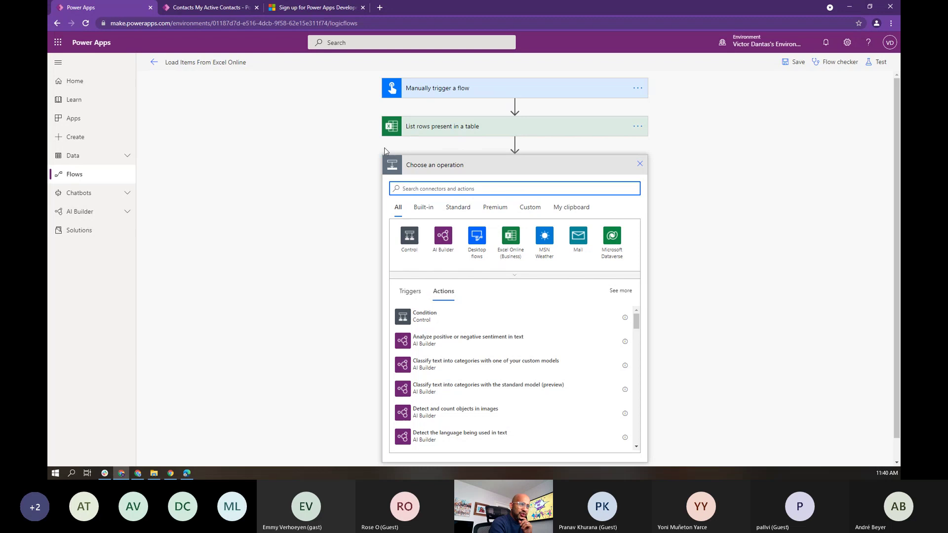
{"action": "left_click", "coordinate": [410, 186]}
{"action": "type", "text": "eac"}
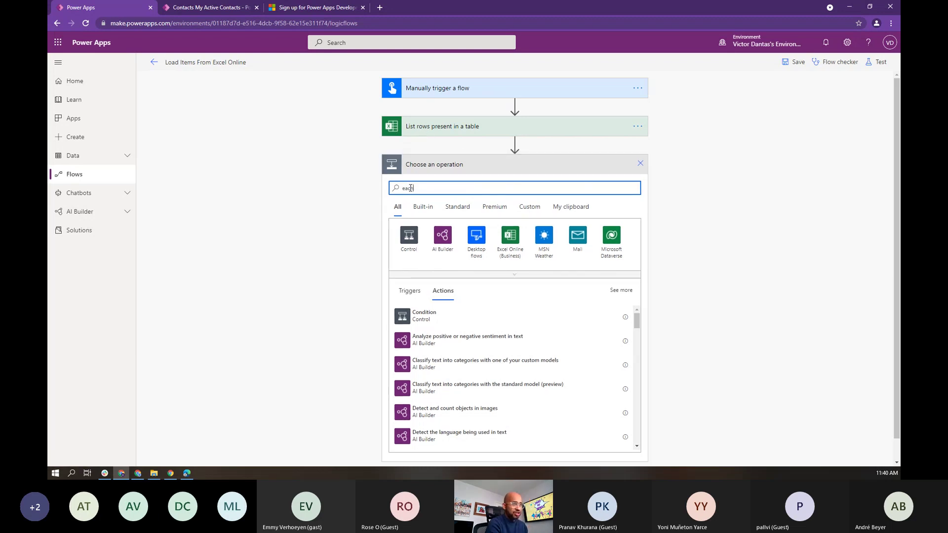
{"action": "type", "text": "h"}
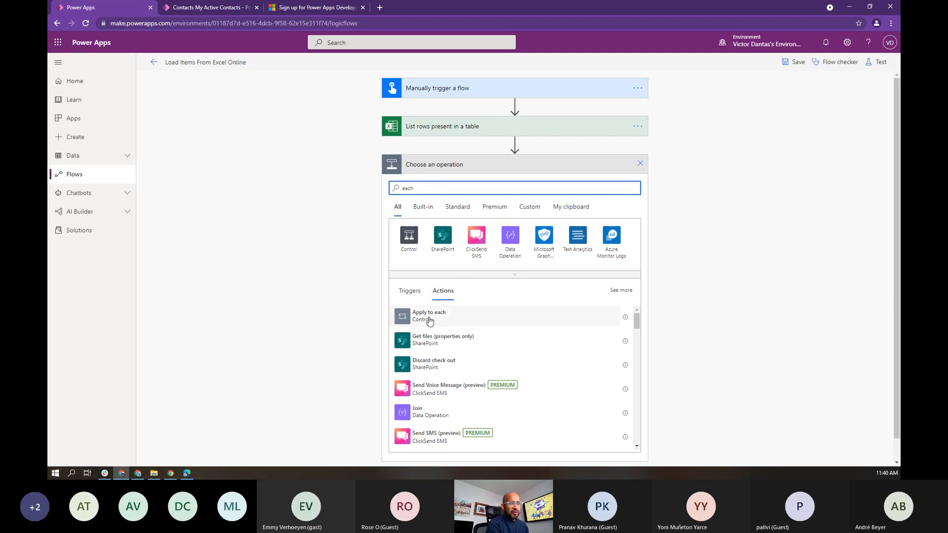
{"action": "left_click", "coordinate": [429, 316]}
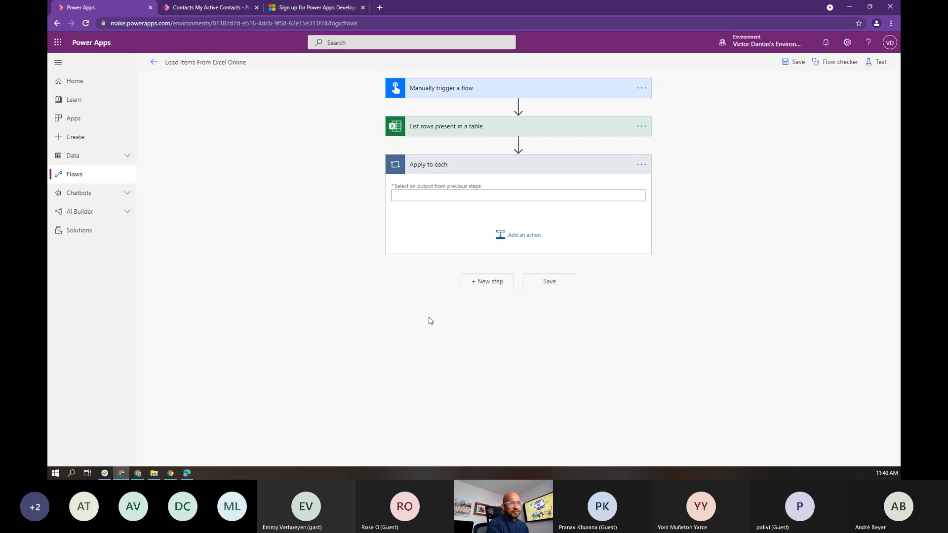
{"action": "left_click", "coordinate": [490, 196]}
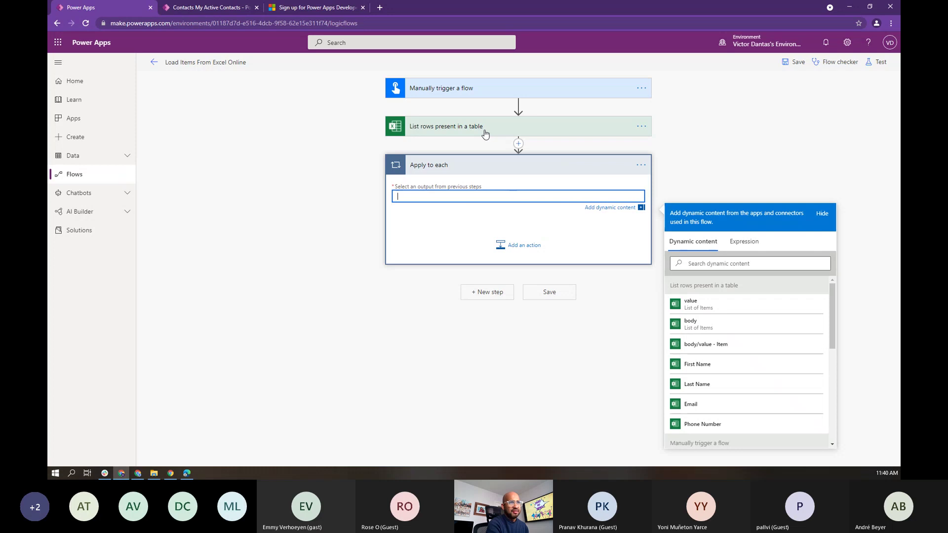
Step: Make the loop iterate over the List rows 'value' output and add Dataverse 'Add a new row' inside it
{"action": "left_click", "coordinate": [708, 306]}
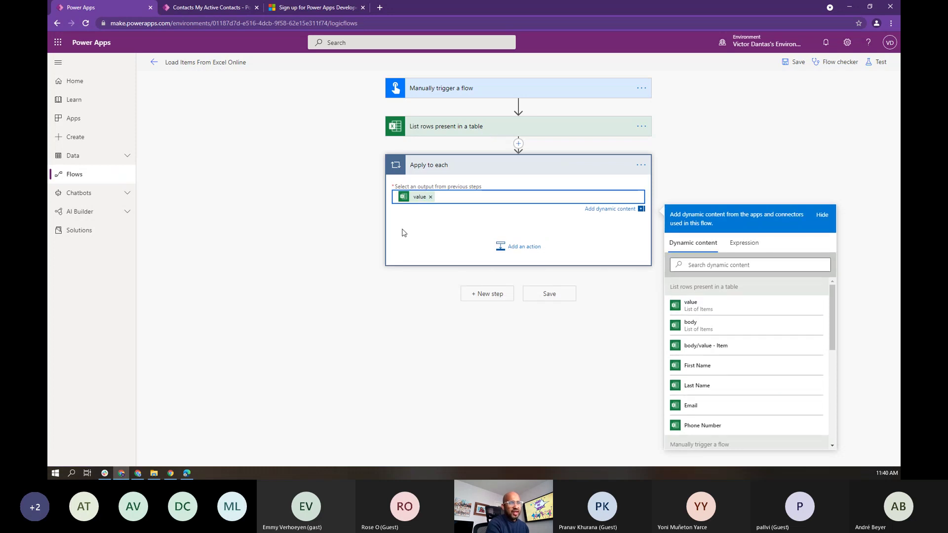
{"action": "left_click", "coordinate": [521, 251]}
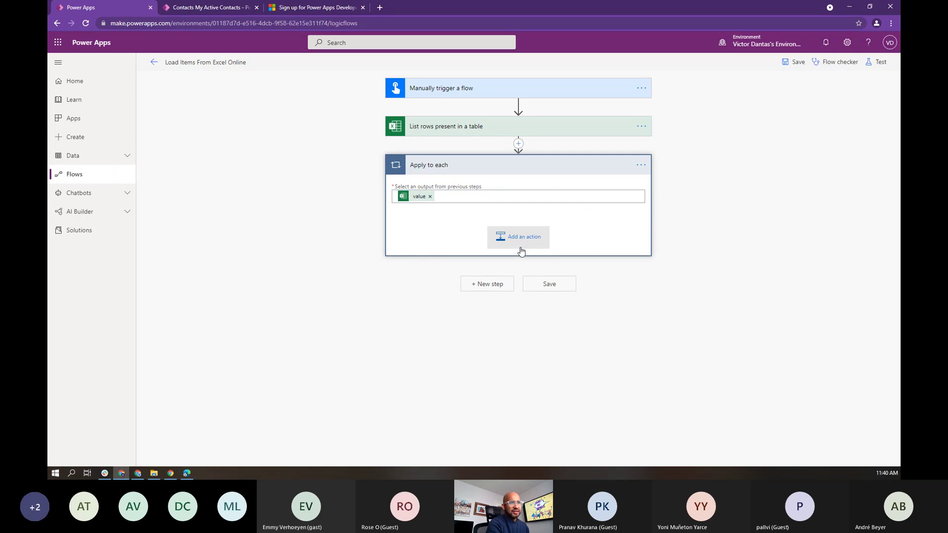
{"action": "left_click", "coordinate": [520, 252]}
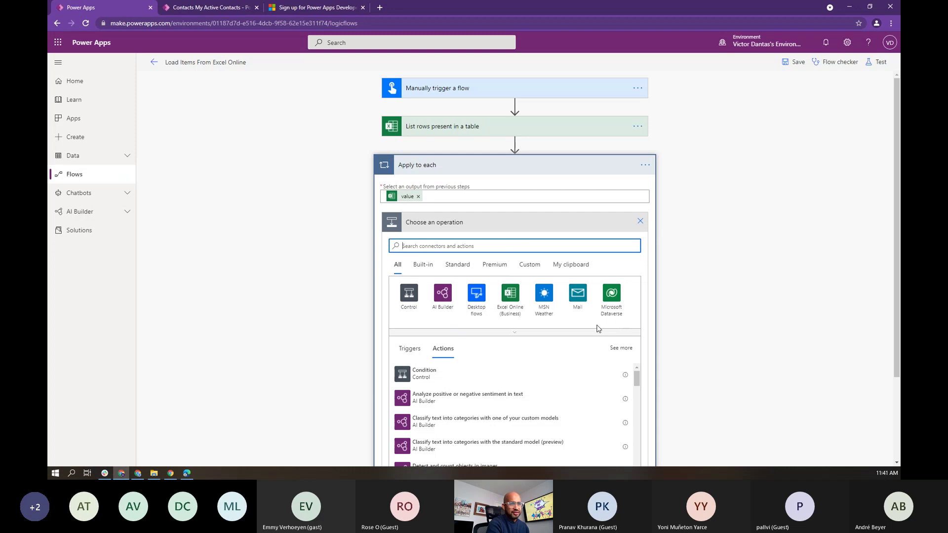
{"action": "left_click", "coordinate": [611, 301]}
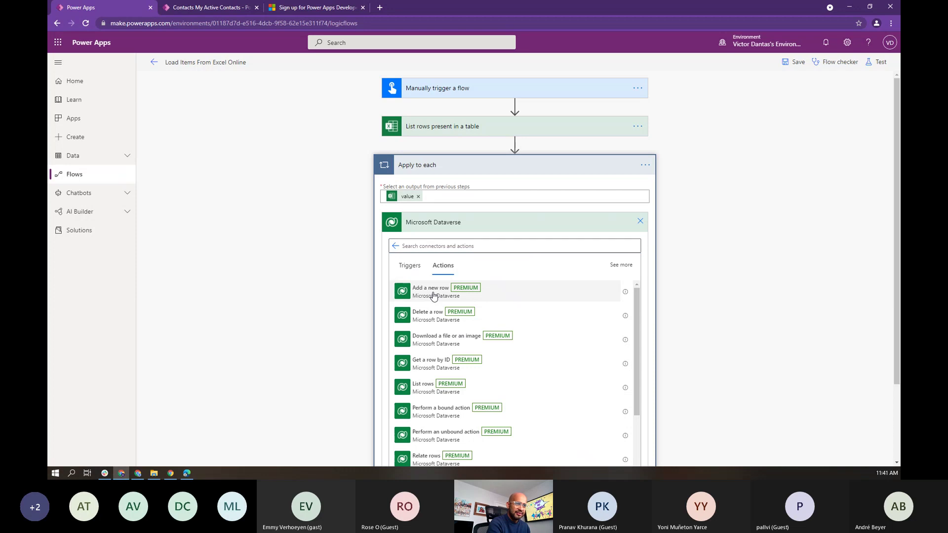
{"action": "left_click", "coordinate": [434, 295]}
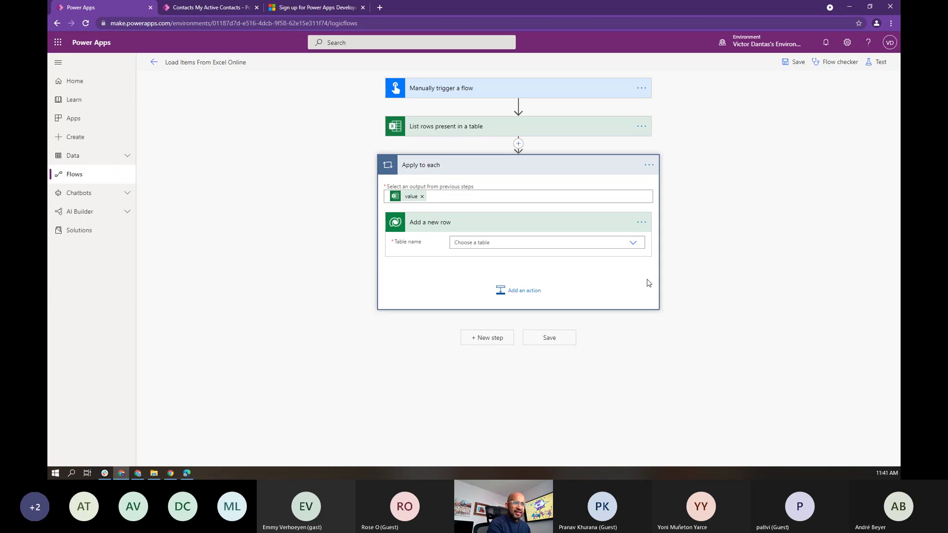
Step: Point the Add a new row action at the Contacts table and begin filling its Last Name field
{"action": "left_click", "coordinate": [634, 244]}
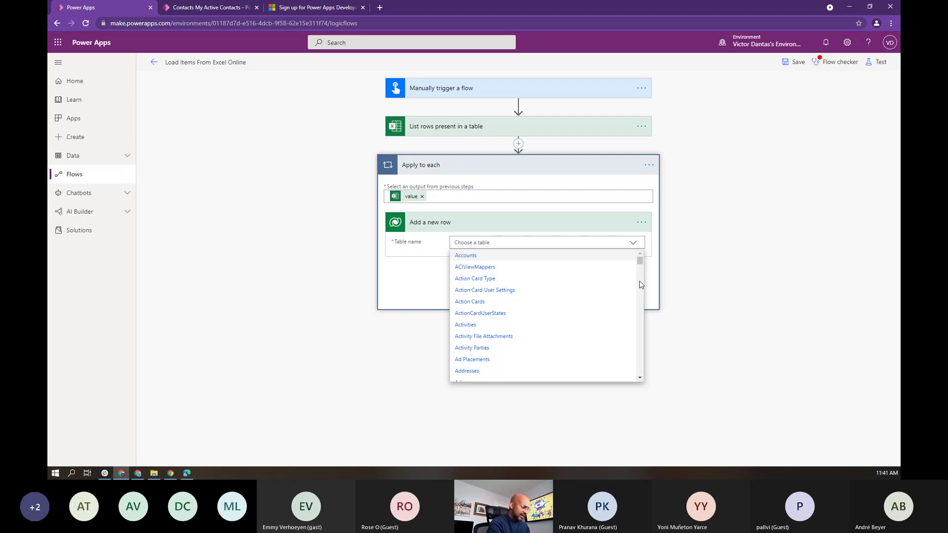
{"action": "scroll", "coordinate": [640, 285], "scroll_direction": "down", "scroll_amount": 10}
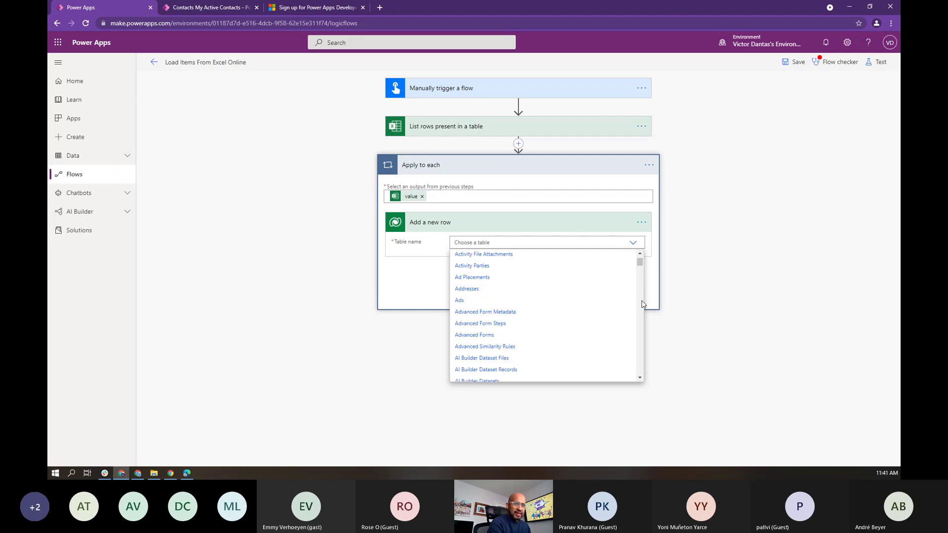
{"action": "scroll", "coordinate": [640, 279], "scroll_direction": "down", "scroll_amount": 7}
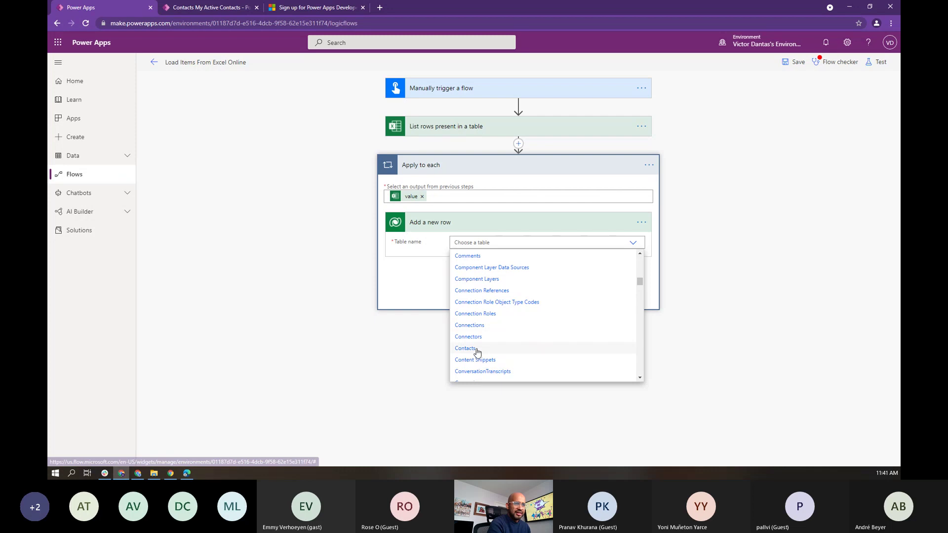
{"action": "left_click", "coordinate": [473, 348]}
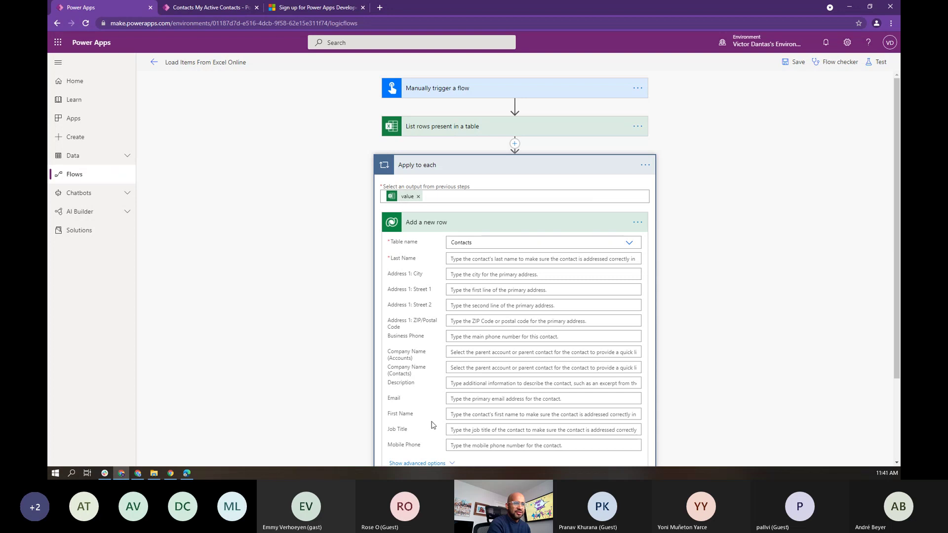
{"action": "left_click", "coordinate": [459, 258]}
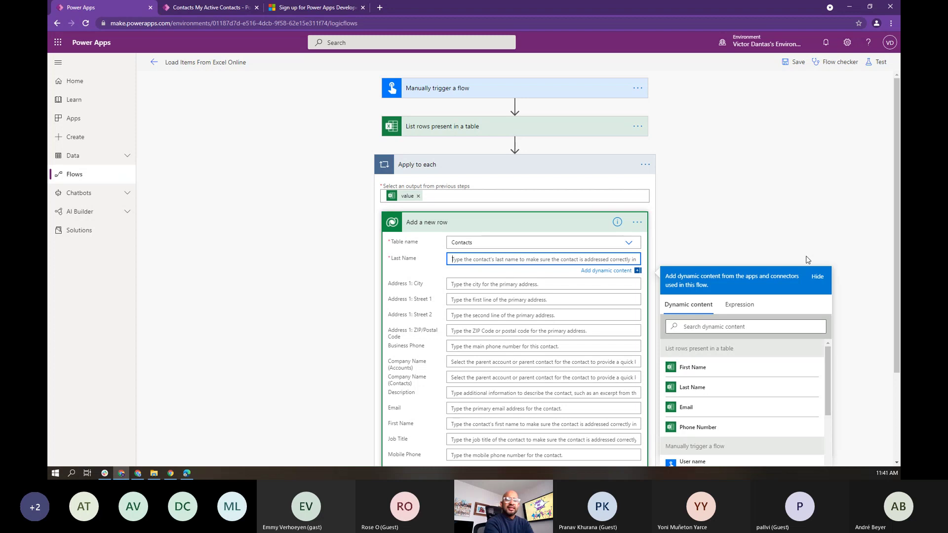
Step: Insert the Excel 'Last Name' column into the contact's Last Name field
{"action": "left_click", "coordinate": [708, 327]}
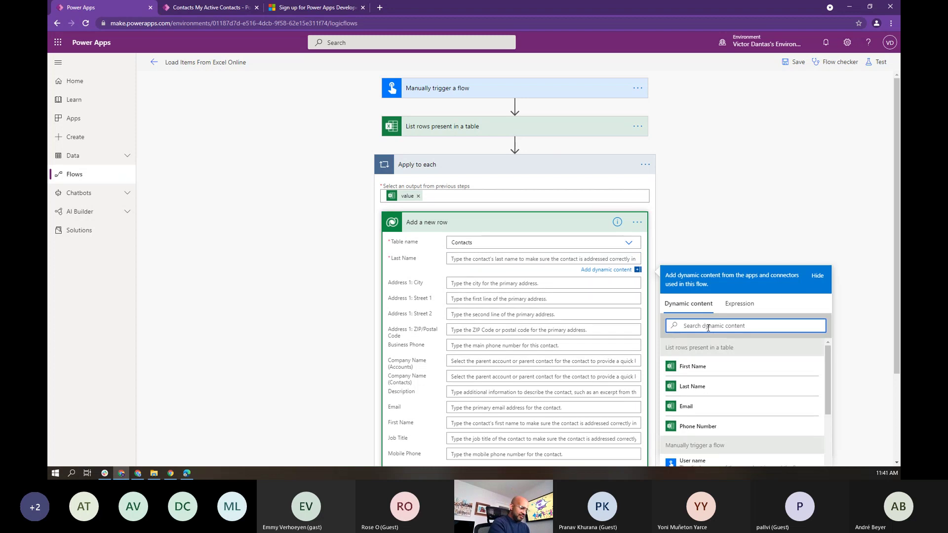
{"action": "type", "text": "last"}
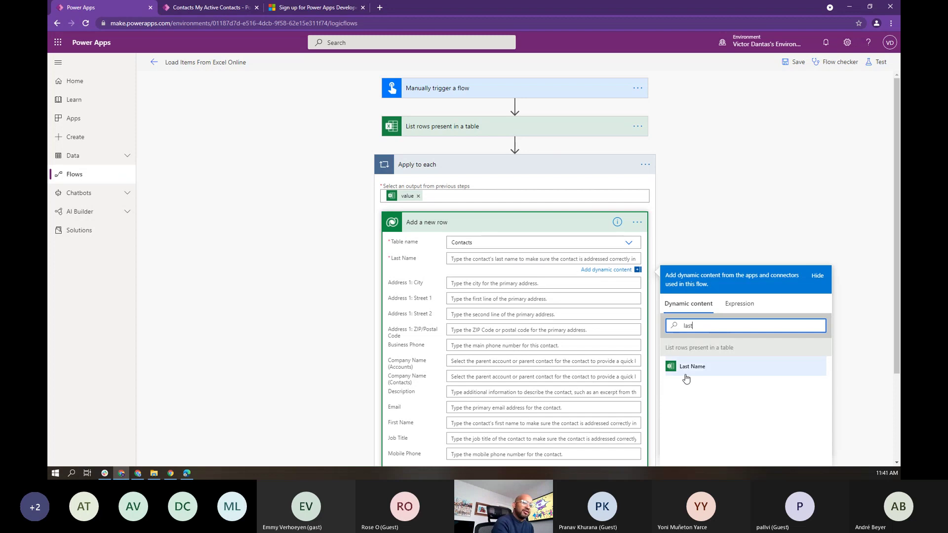
{"action": "left_click", "coordinate": [691, 366]}
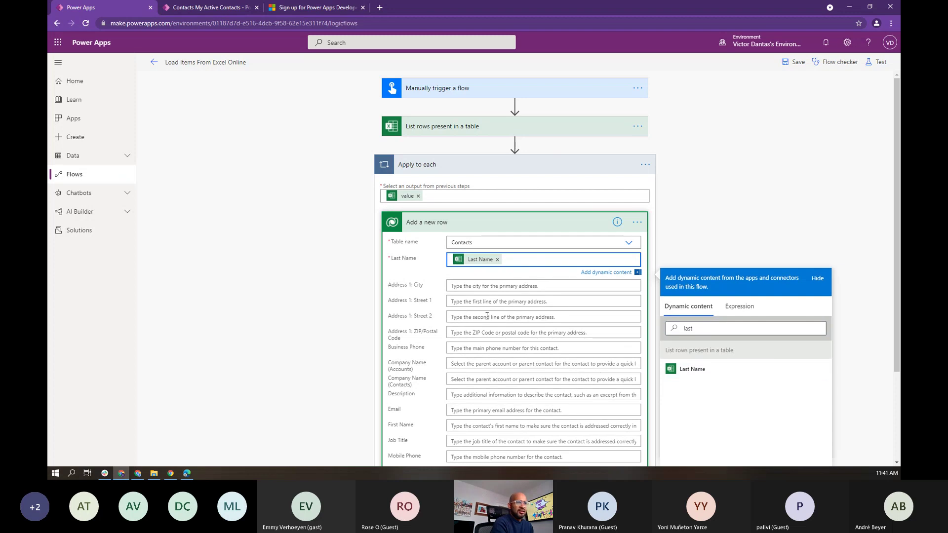
Step: Fill the contact's Email field with the Excel 'Email' column
{"action": "left_click", "coordinate": [465, 405]}
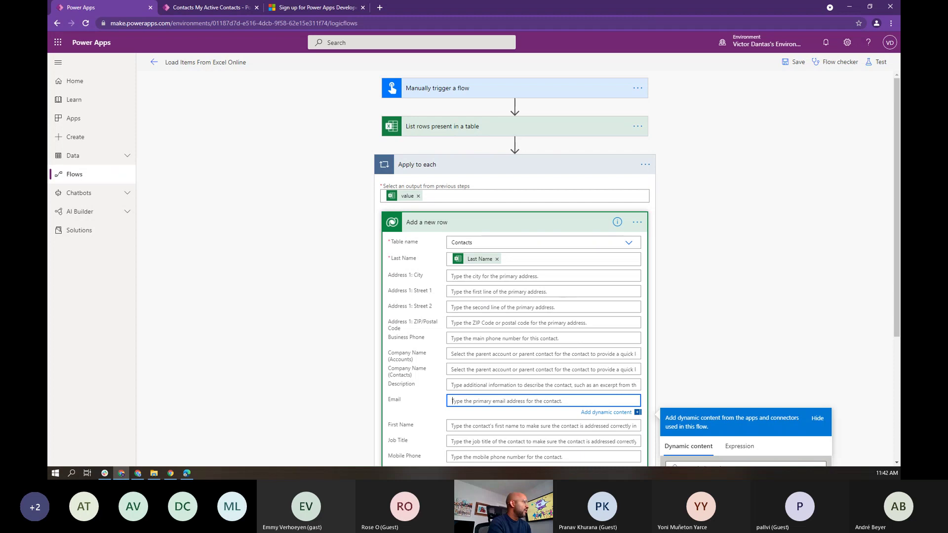
{"action": "key", "text": "alt+Tab"}
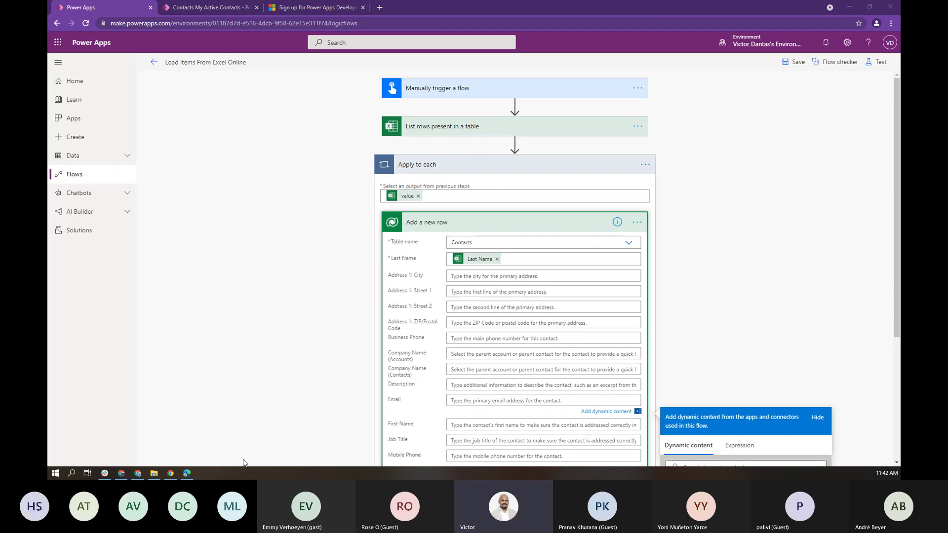
{"action": "scroll", "coordinate": [722, 332], "scroll_direction": "down", "scroll_amount": 4}
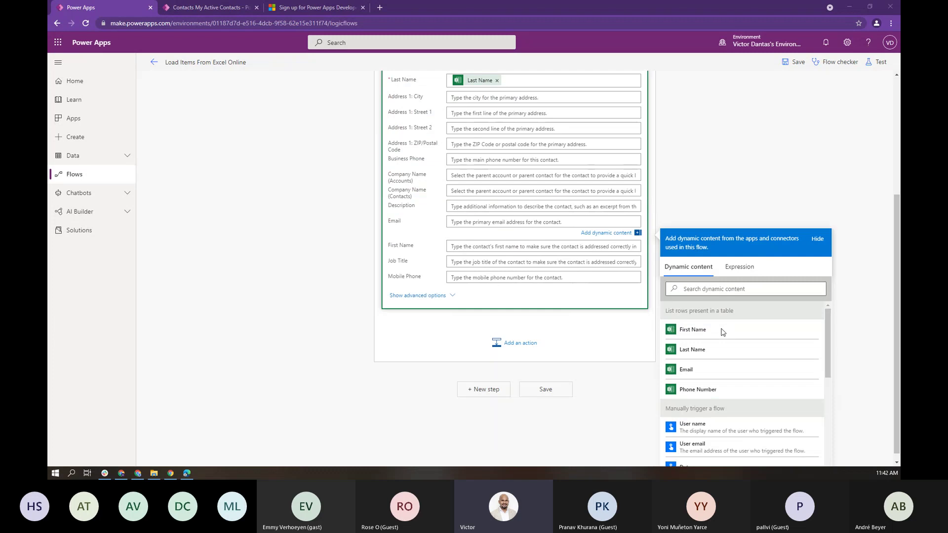
{"action": "left_click", "coordinate": [700, 290]}
{"action": "type", "text": "email"}
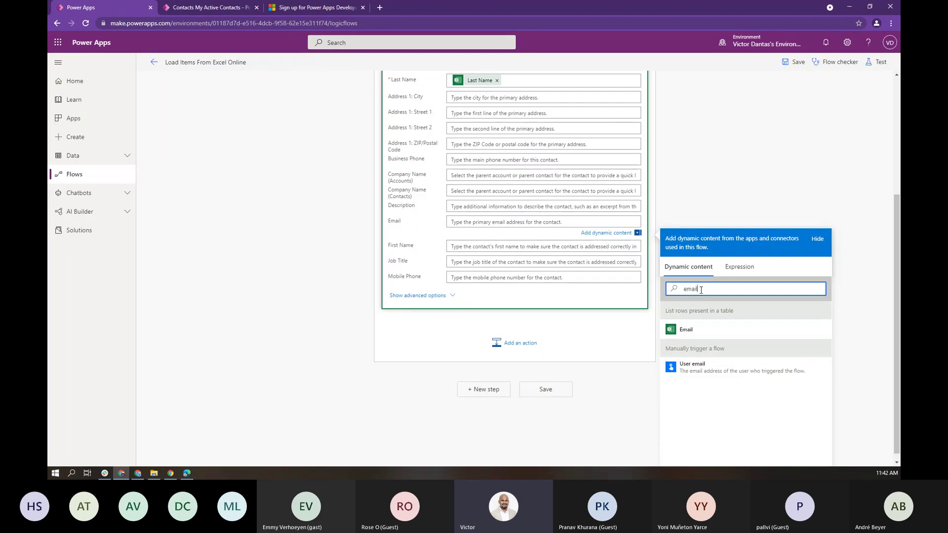
{"action": "left_click", "coordinate": [688, 329]}
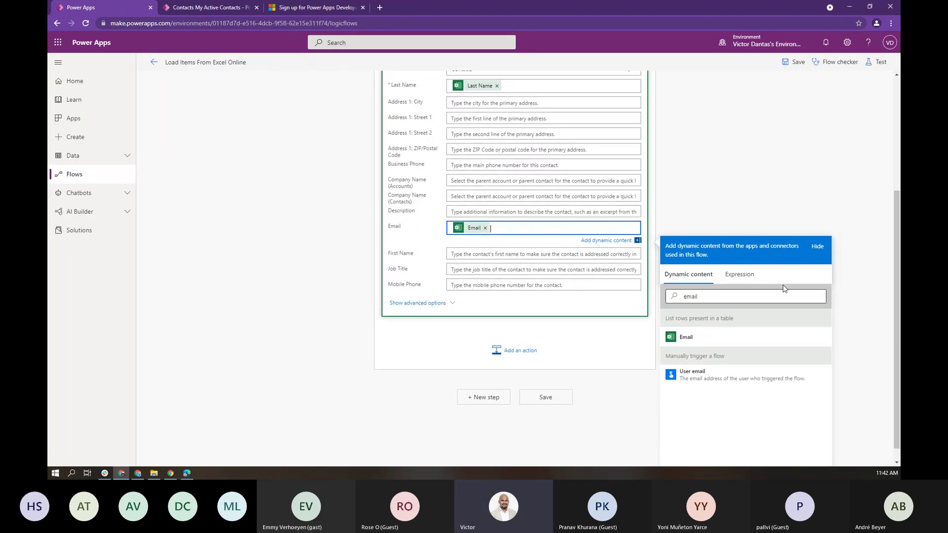
Step: Map Excel First Name to First Name and Phone Number to Mobile Phone, then save
{"action": "left_click", "coordinate": [486, 253]}
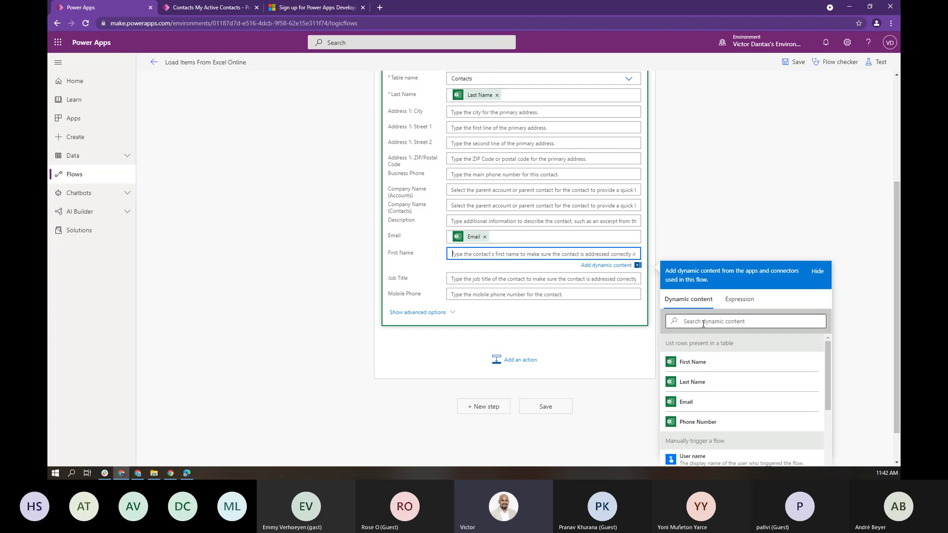
{"action": "left_click", "coordinate": [703, 365]}
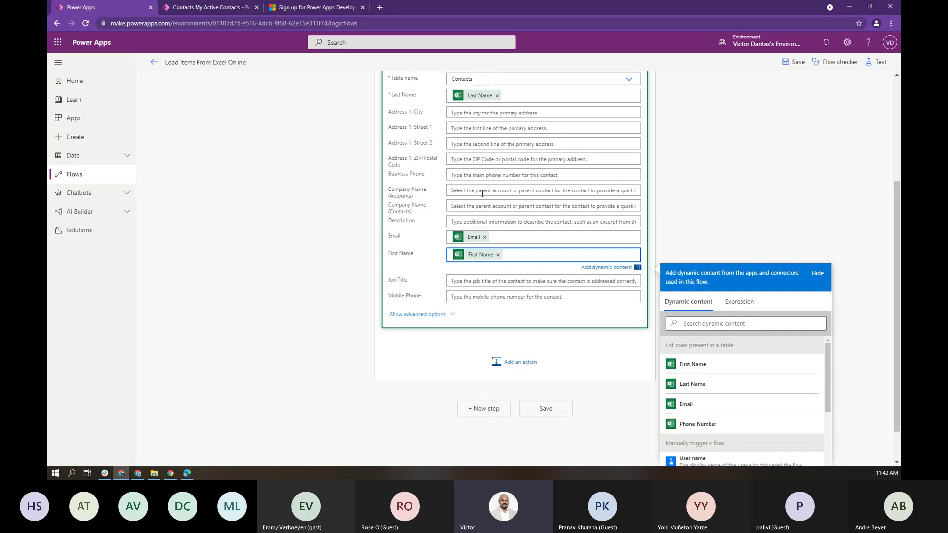
{"action": "left_click", "coordinate": [463, 175]}
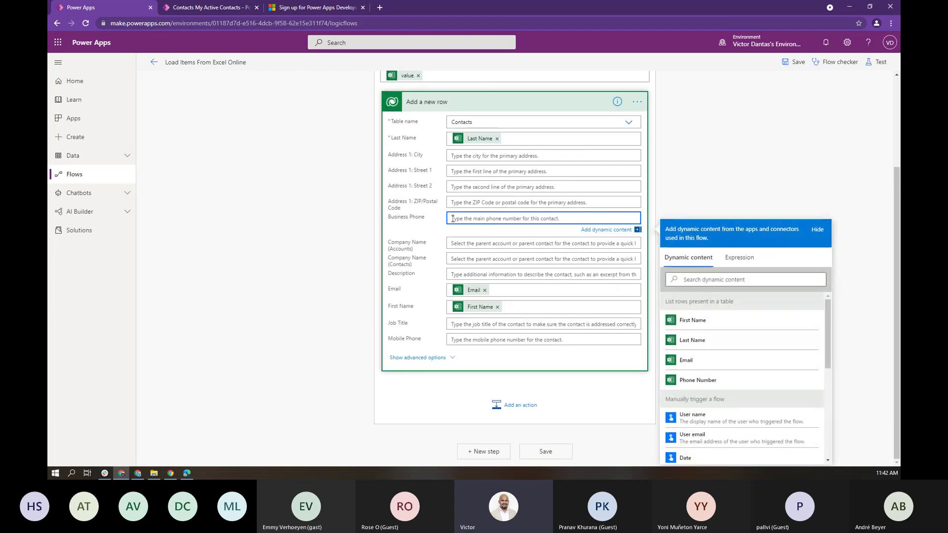
{"action": "left_click", "coordinate": [487, 339]}
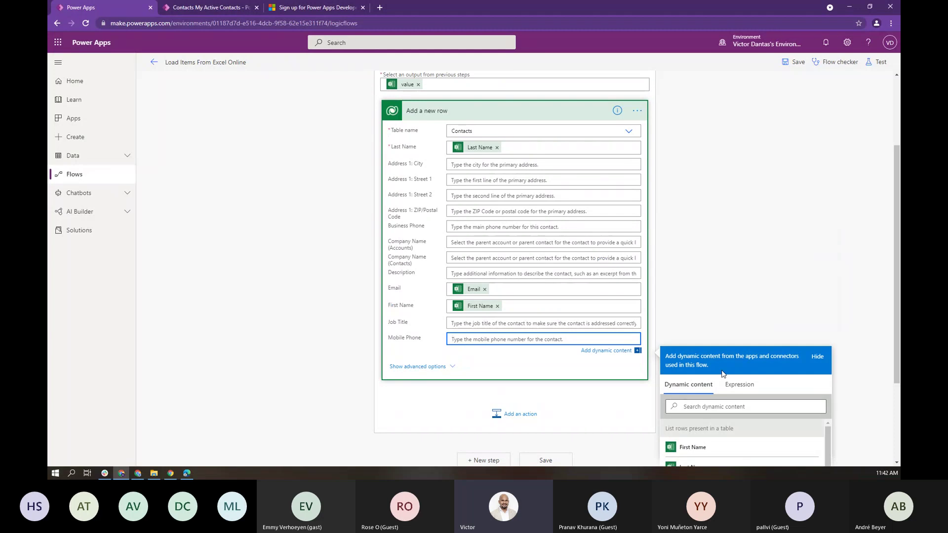
{"action": "left_click", "coordinate": [730, 383]}
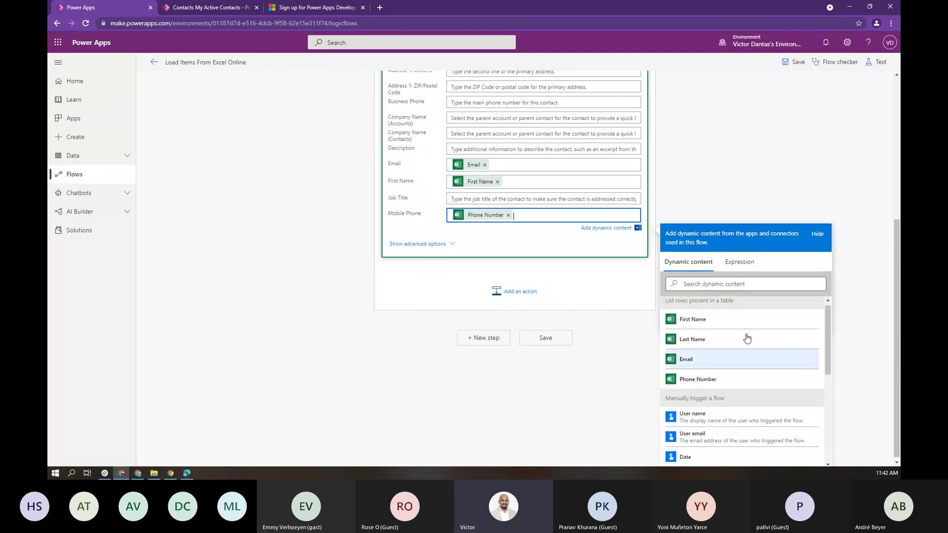
{"action": "left_click", "coordinate": [555, 452]}
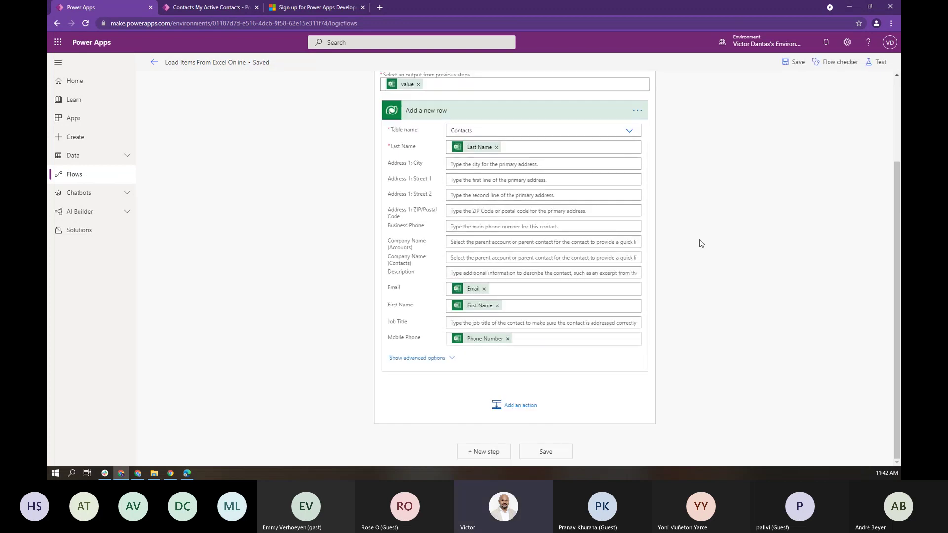
Step: Start a manual test run of the flow
{"action": "left_click", "coordinate": [881, 64]}
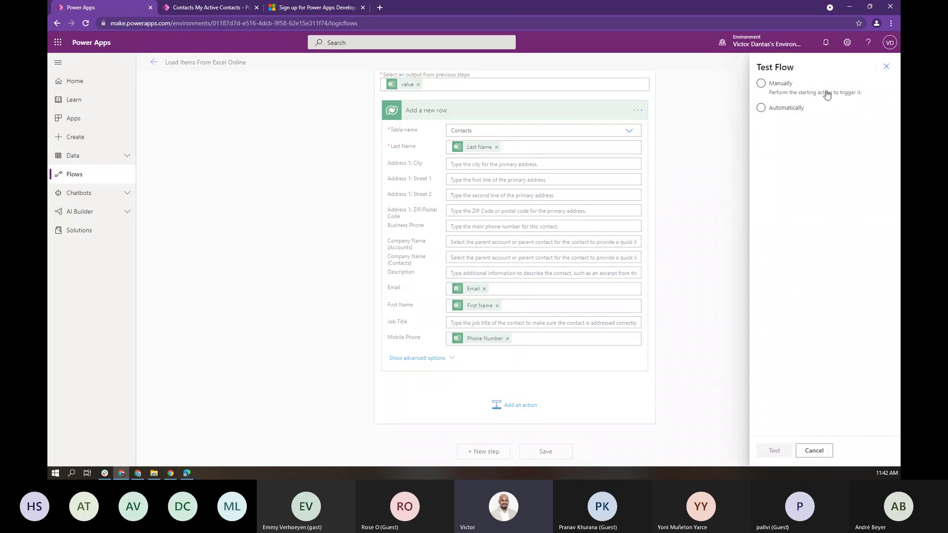
{"action": "left_click", "coordinate": [783, 88]}
{"action": "left_click", "coordinate": [777, 451]}
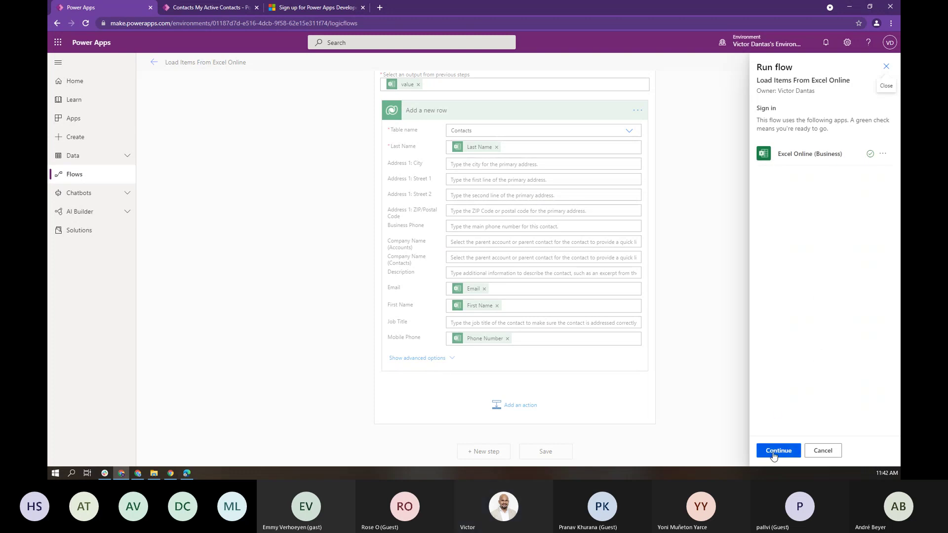
{"action": "left_click", "coordinate": [774, 451]}
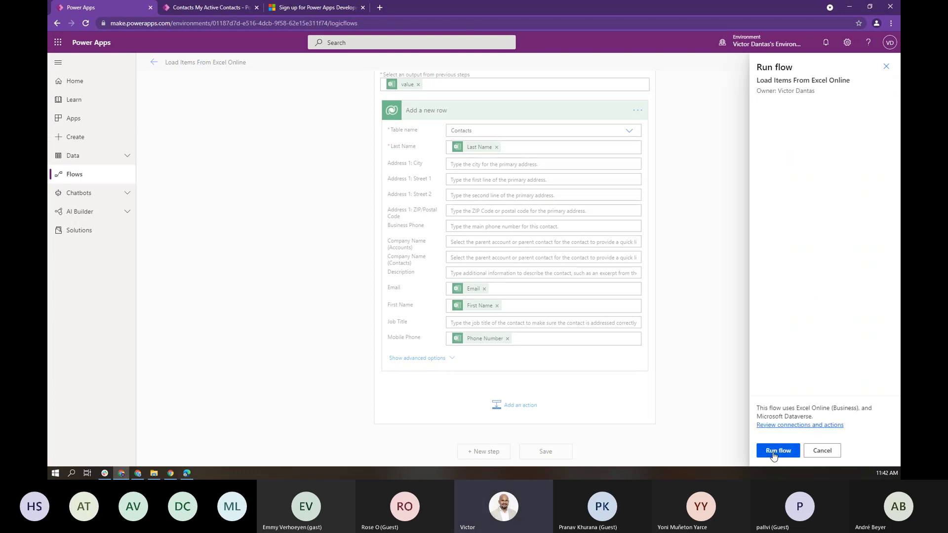
{"action": "left_click", "coordinate": [773, 453]}
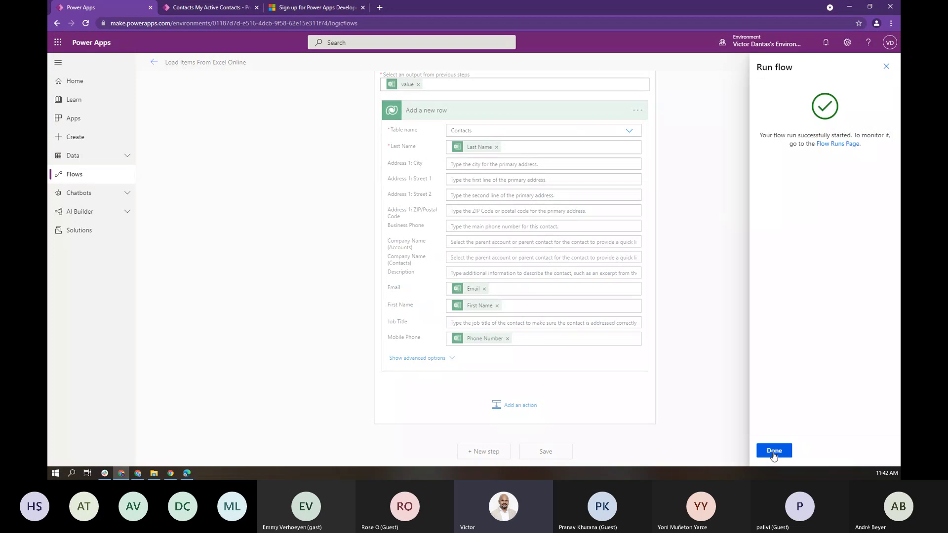
Step: Confirm Apply to each succeeded over 3 iterations, then go to the My Active Contacts tab
{"action": "left_click", "coordinate": [773, 451]}
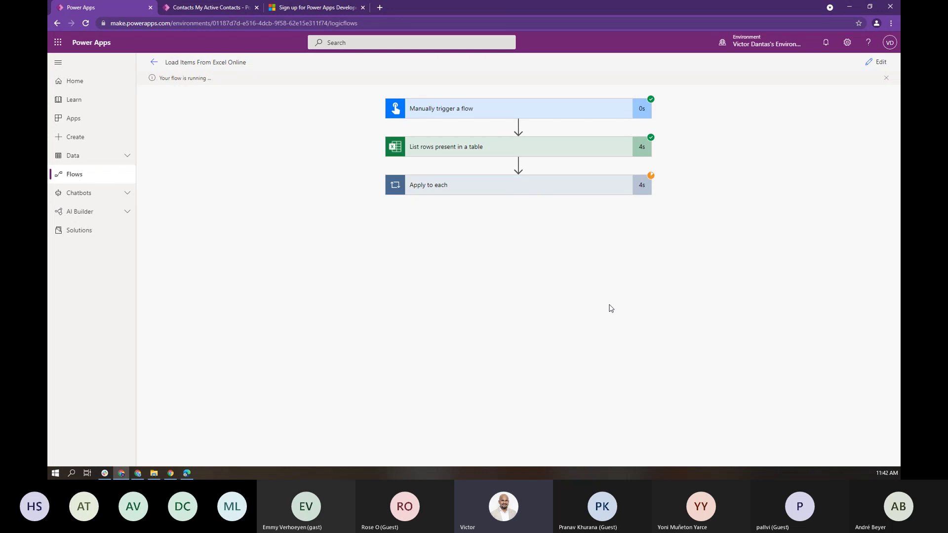
{"action": "left_click", "coordinate": [550, 190]}
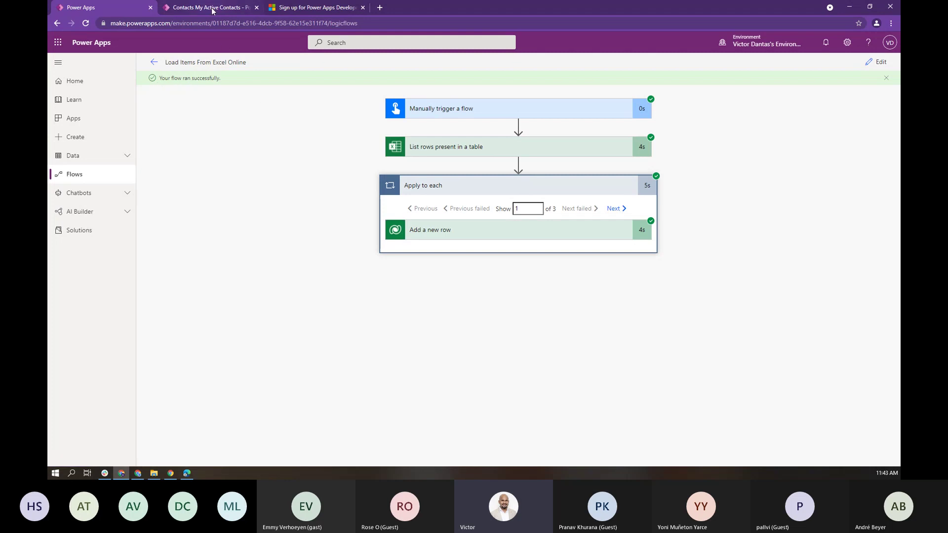
{"action": "left_click", "coordinate": [212, 7]}
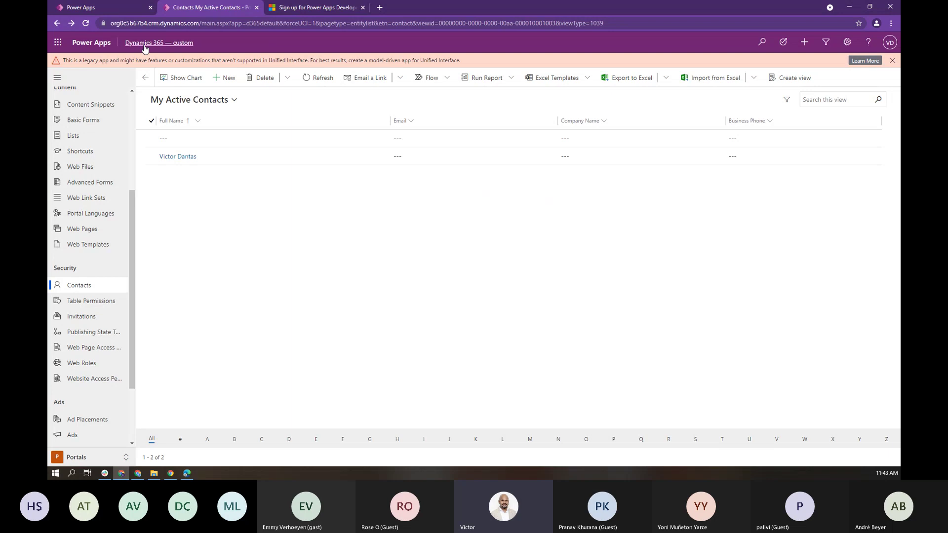
Step: Refresh My Active Contacts and compare with the Excel workbook. Open one imported contact, then return to the flow run
{"action": "left_click", "coordinate": [320, 80]}
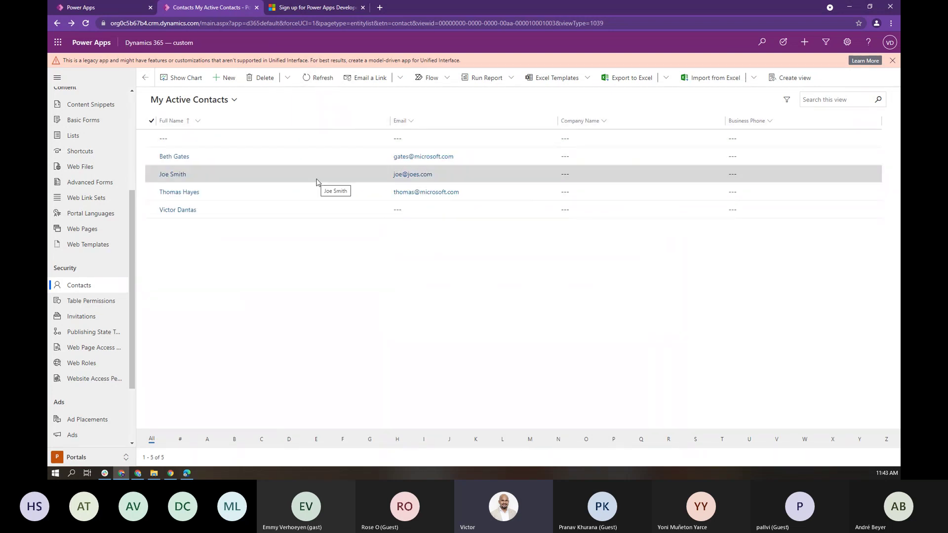
{"action": "key", "text": "alt+Tab"}
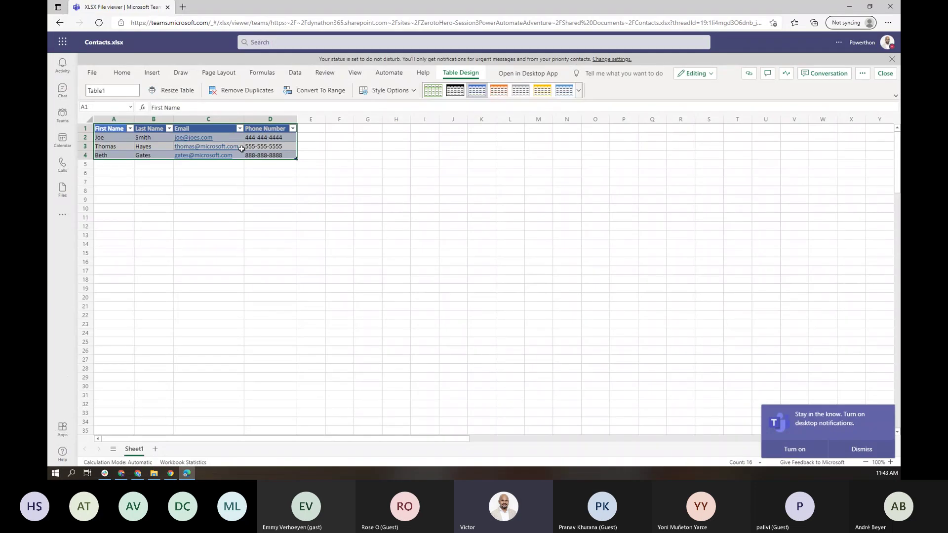
{"action": "left_click", "coordinate": [850, 7]}
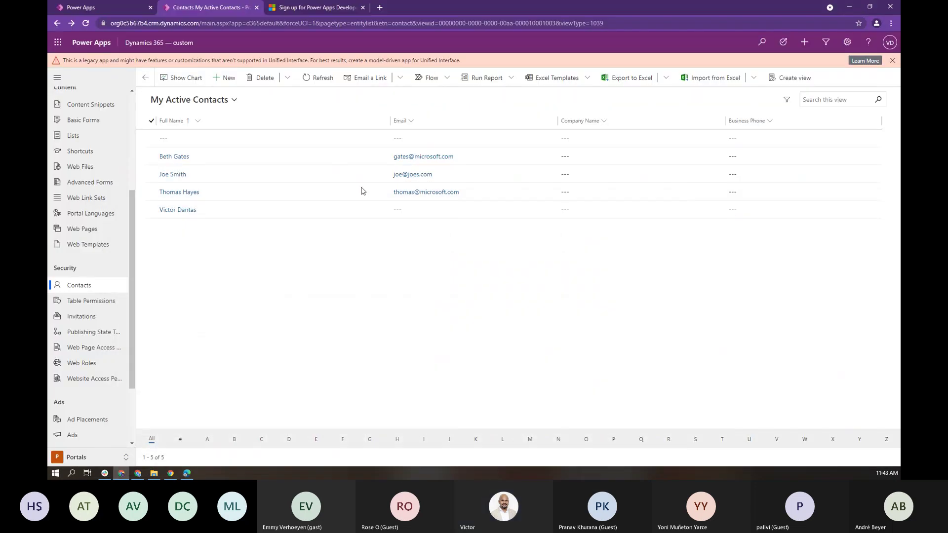
{"action": "left_click", "coordinate": [178, 162]}
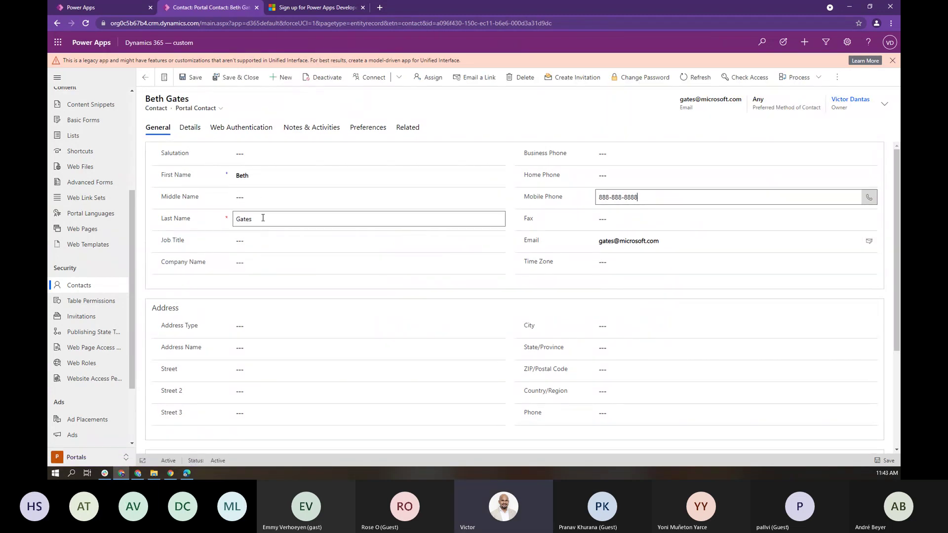
{"action": "left_click", "coordinate": [146, 78]}
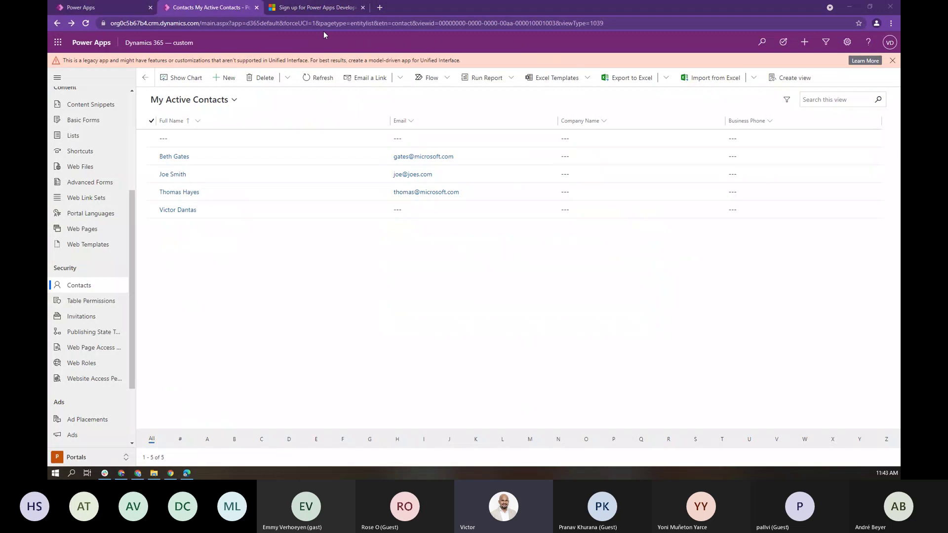
{"action": "left_click", "coordinate": [109, 7]}
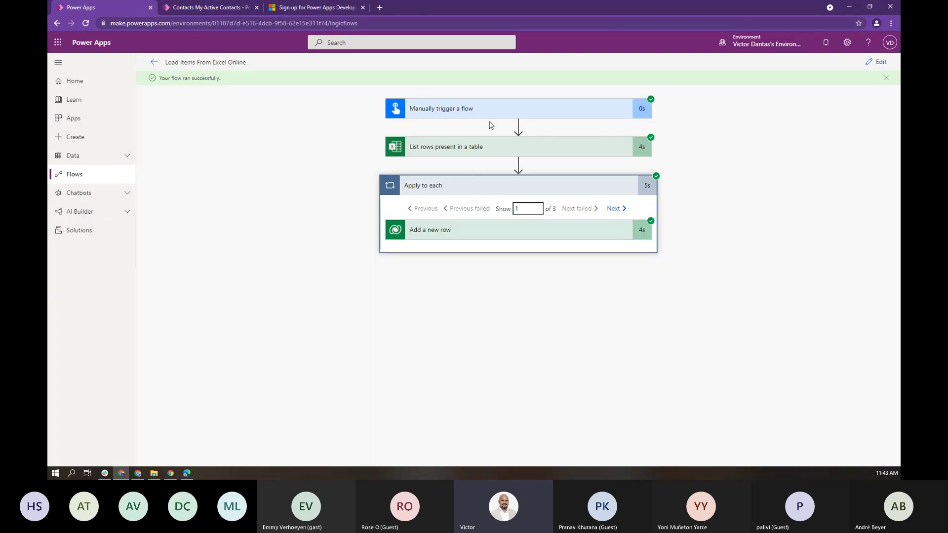
Step: From Cloud flows, open Load Items From Excel Online and its most recent successful run from 11:42
{"action": "left_click", "coordinate": [152, 63]}
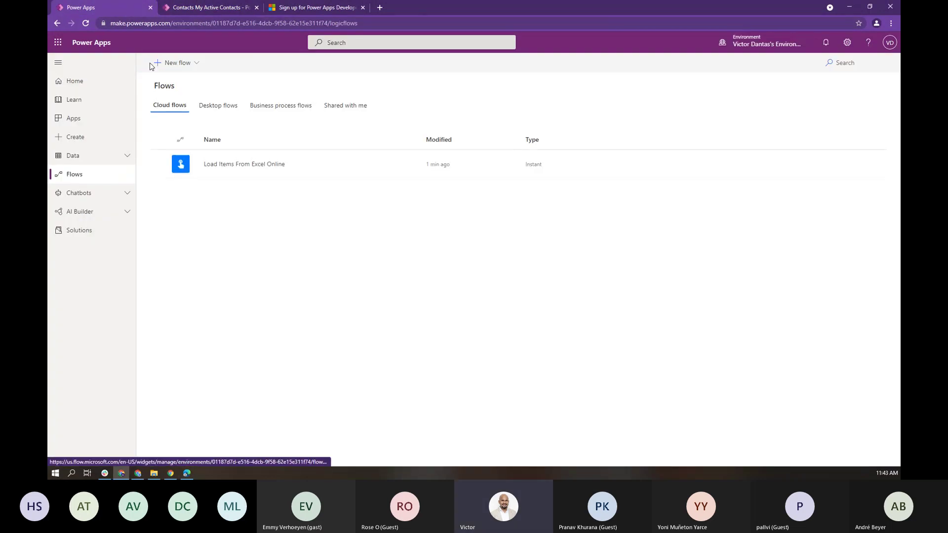
{"action": "left_click", "coordinate": [253, 167]}
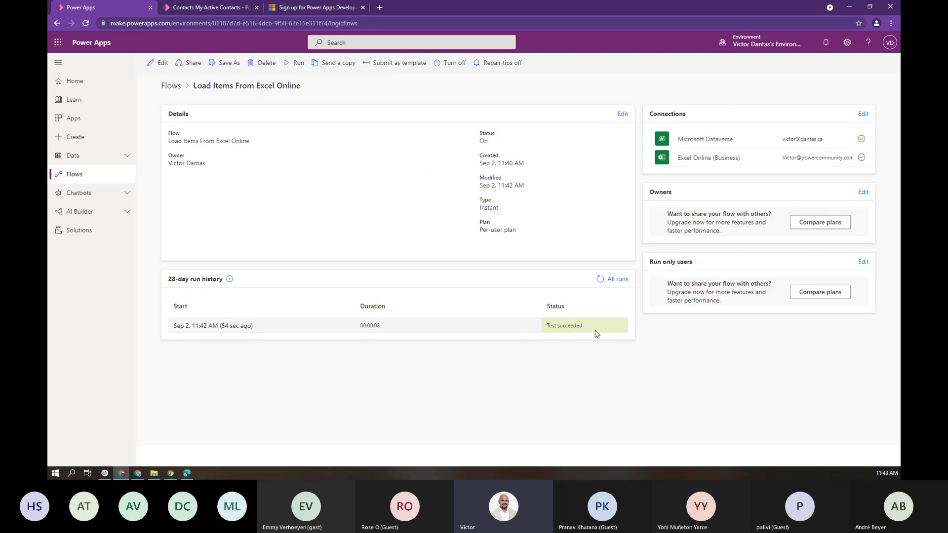
{"action": "left_click", "coordinate": [226, 327]}
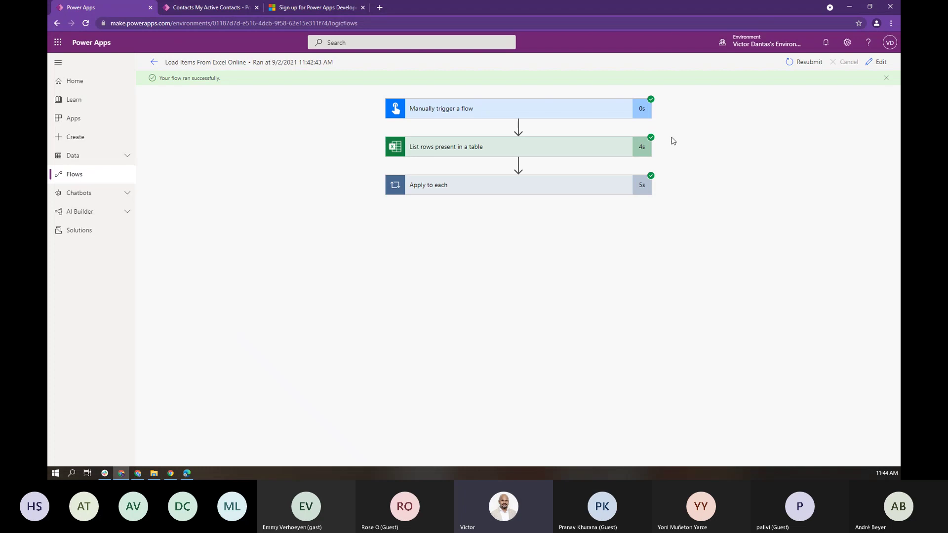
Step: View the raw JSON output of the List rows present in a table step
{"action": "left_click", "coordinate": [645, 151]}
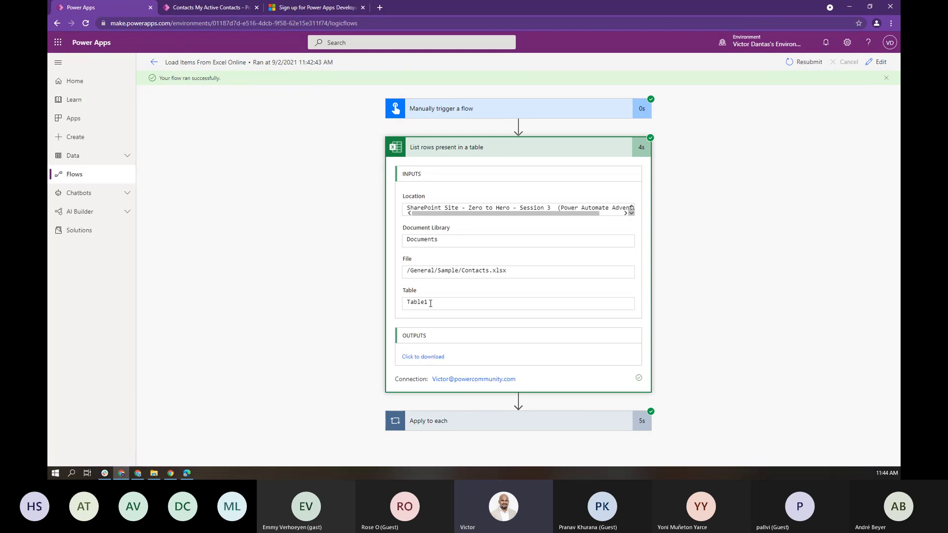
{"action": "left_click", "coordinate": [423, 358]}
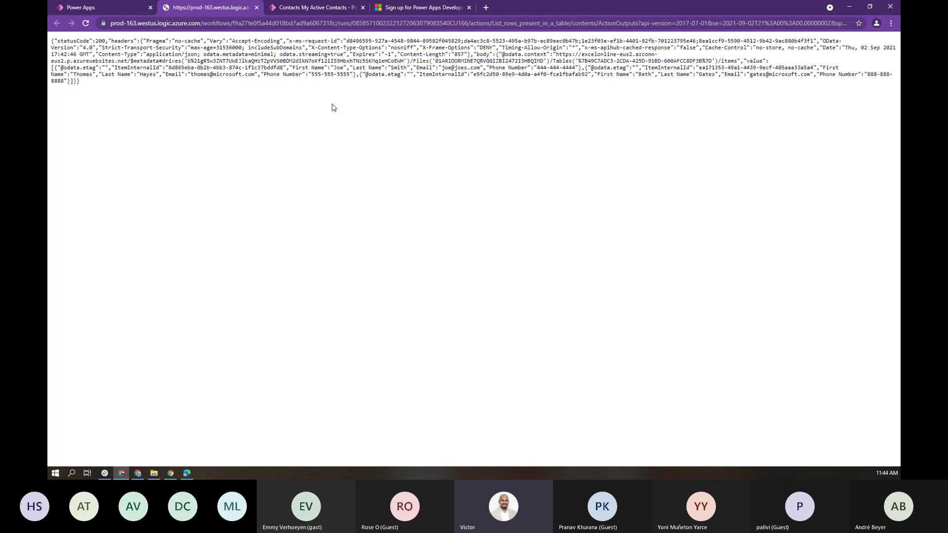
{"action": "left_click_drag", "start_coordinate": [175, 90], "coordinate": [51, 40]}
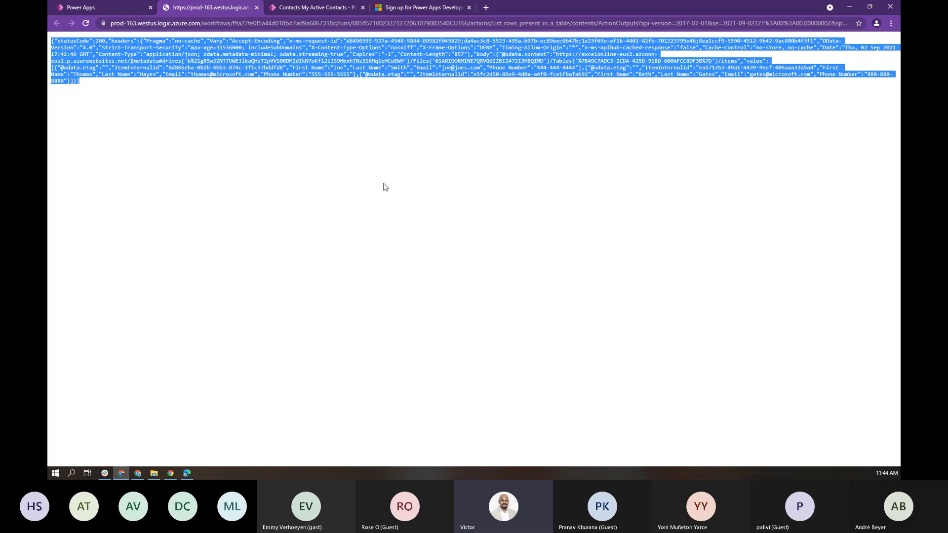
{"action": "left_click", "coordinate": [256, 8]}
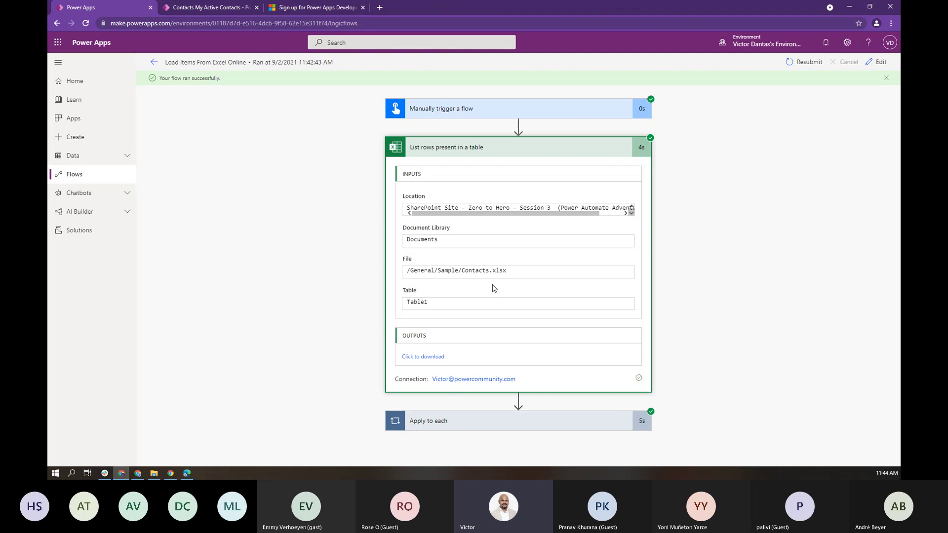
Step: Expand Apply to each and Add a new row to review the created contact record output
{"action": "left_click", "coordinate": [548, 422]}
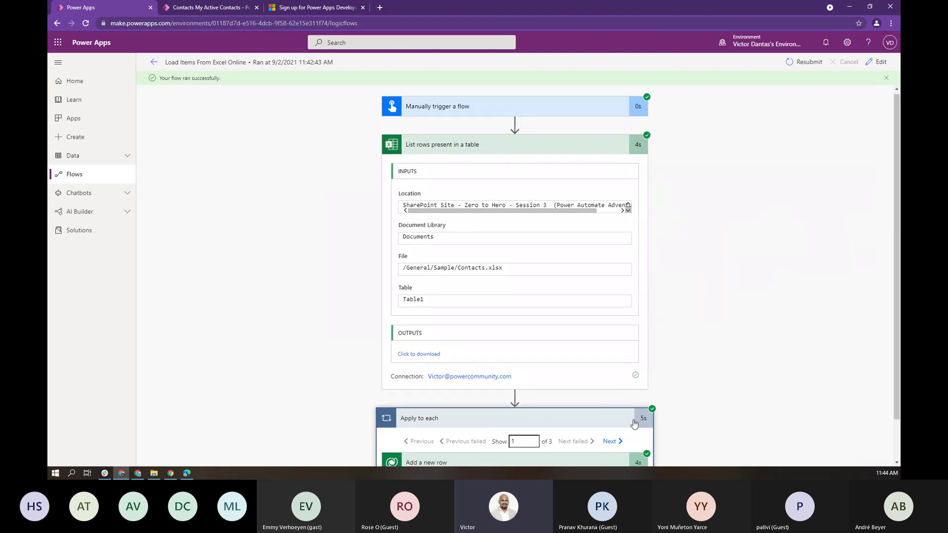
{"action": "scroll", "coordinate": [636, 421], "scroll_direction": "down", "scroll_amount": 1}
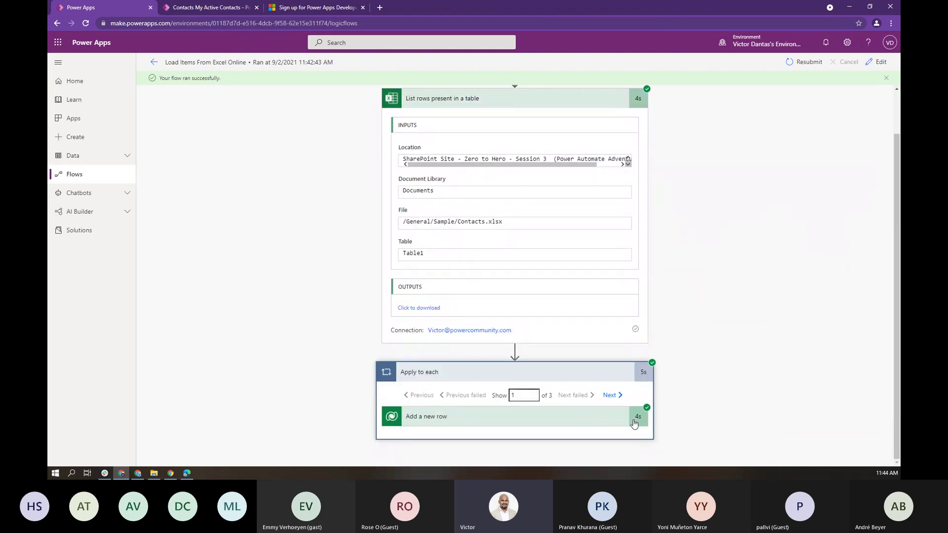
{"action": "left_click", "coordinate": [539, 425]}
{"action": "scroll", "coordinate": [538, 428], "scroll_direction": "down", "scroll_amount": 4}
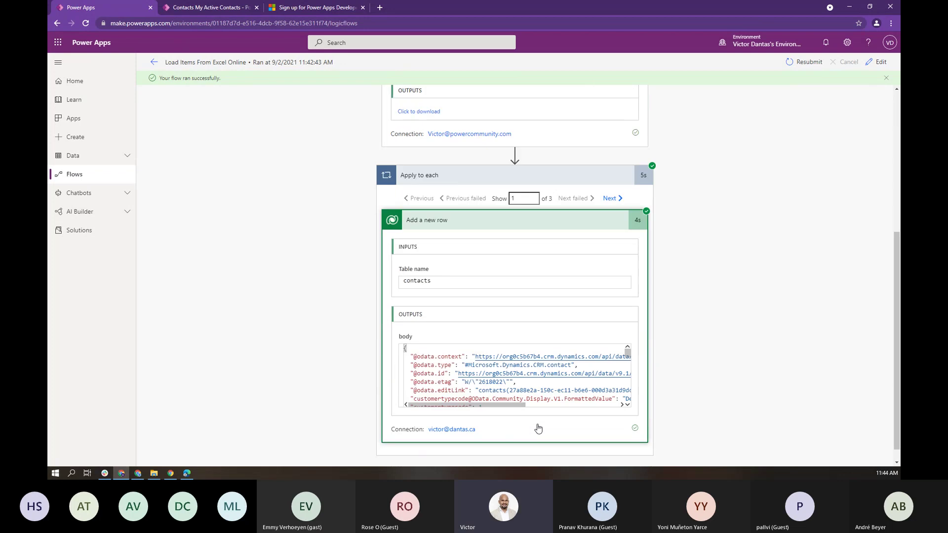
{"action": "scroll", "coordinate": [537, 428], "scroll_direction": "down", "scroll_amount": 1}
{"action": "scroll", "coordinate": [527, 361], "scroll_direction": "down", "scroll_amount": 5}
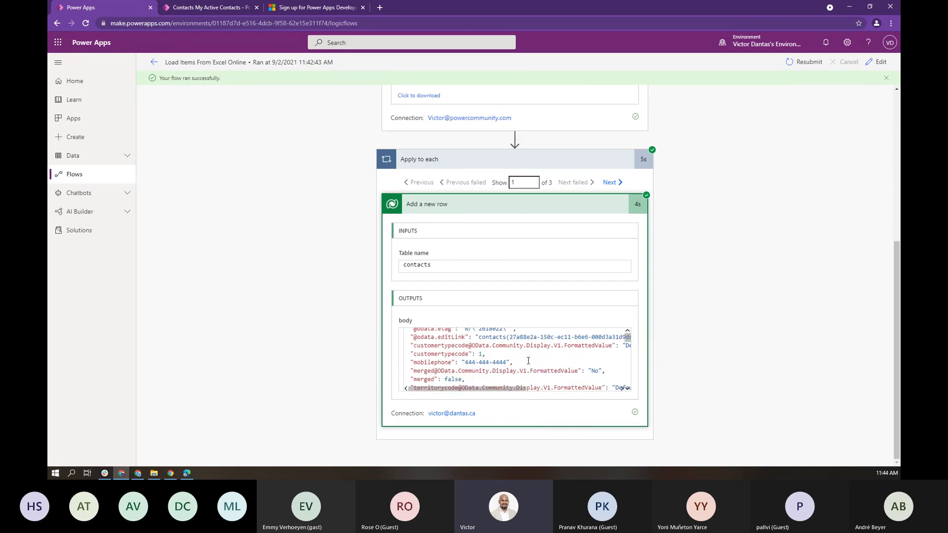
{"action": "scroll", "coordinate": [528, 361], "scroll_direction": "down", "scroll_amount": 8}
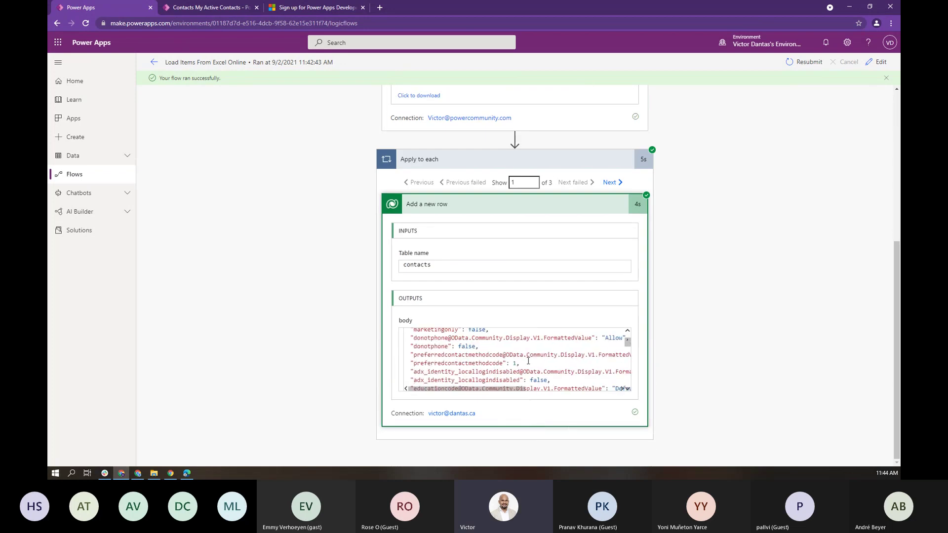
{"action": "scroll", "coordinate": [528, 361], "scroll_direction": "down", "scroll_amount": 10}
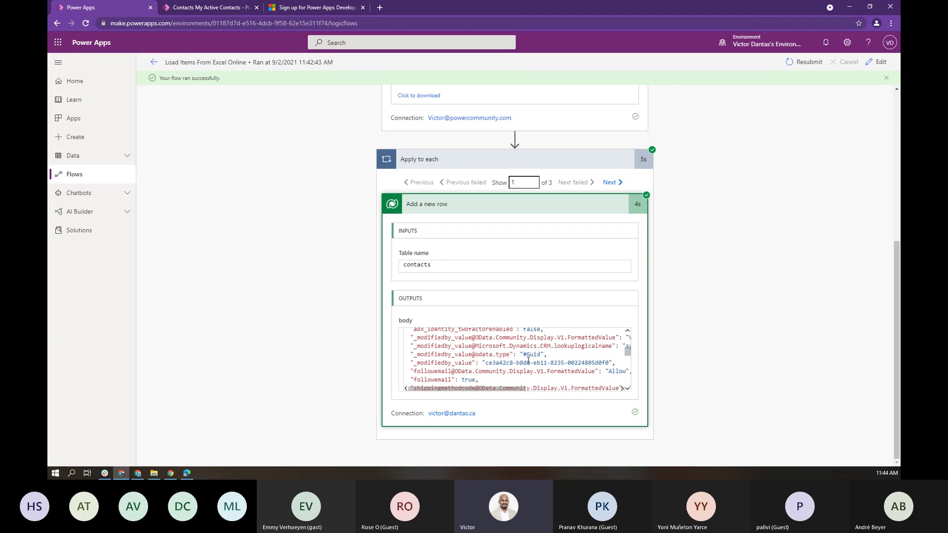
{"action": "scroll", "coordinate": [528, 361], "scroll_direction": "down", "scroll_amount": 10}
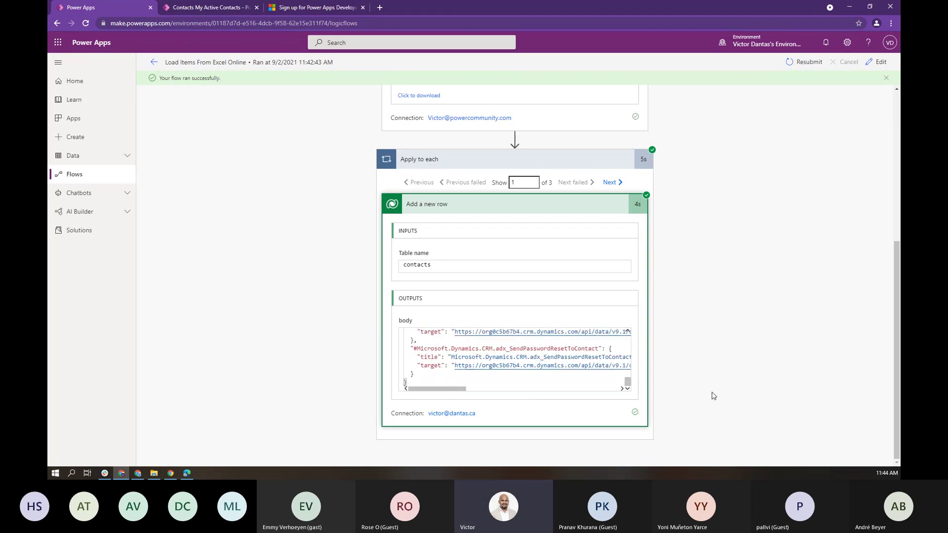
{"action": "scroll", "coordinate": [711, 393], "scroll_direction": "up", "scroll_amount": 1}
Step: Return to Cloud flows and show the New flow type choices
{"action": "left_click", "coordinate": [155, 63]}
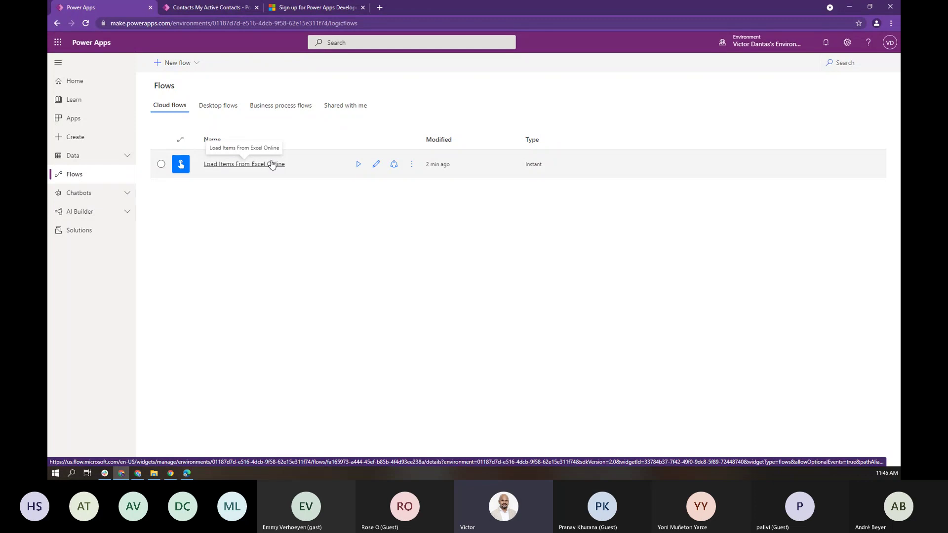
{"action": "left_click", "coordinate": [196, 66]}
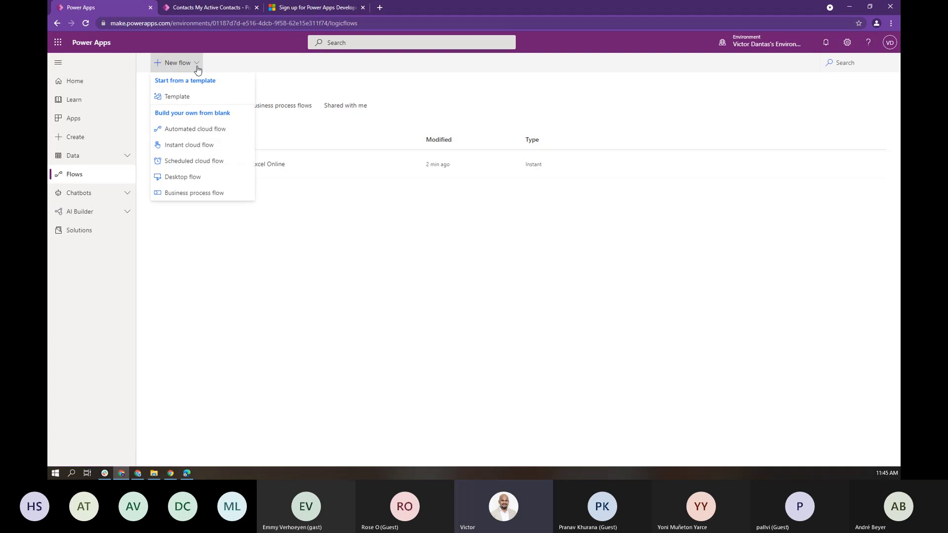
Step: Create automated flow 'When Contact is Created' with Dataverse's 'When a row is added, modified or deleted' trigger
{"action": "left_click", "coordinate": [188, 129]}
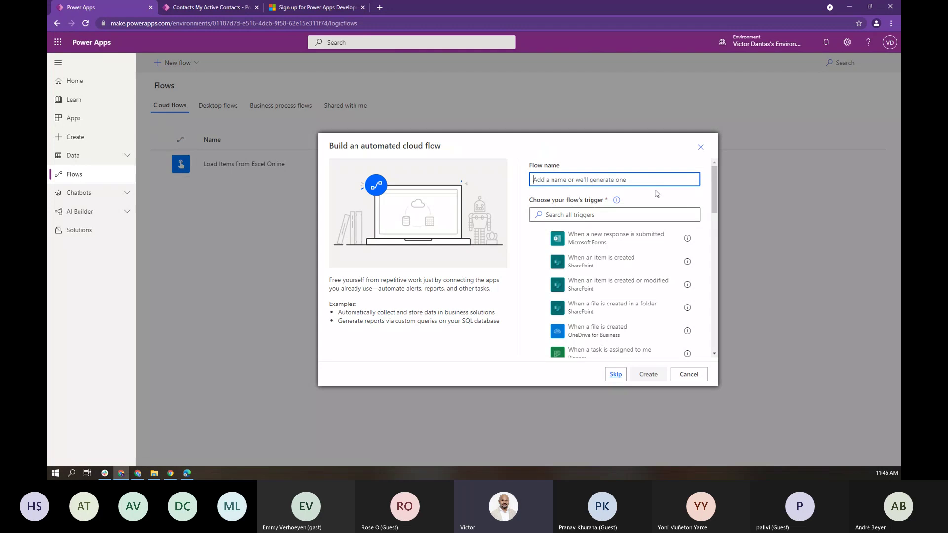
{"action": "type", "text": "When Contact is Created"}
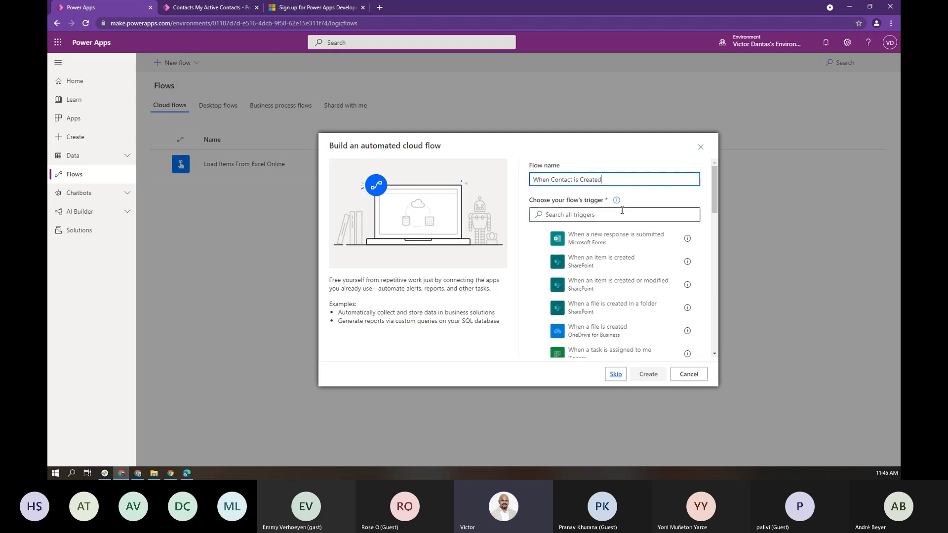
{"action": "left_click", "coordinate": [612, 213]}
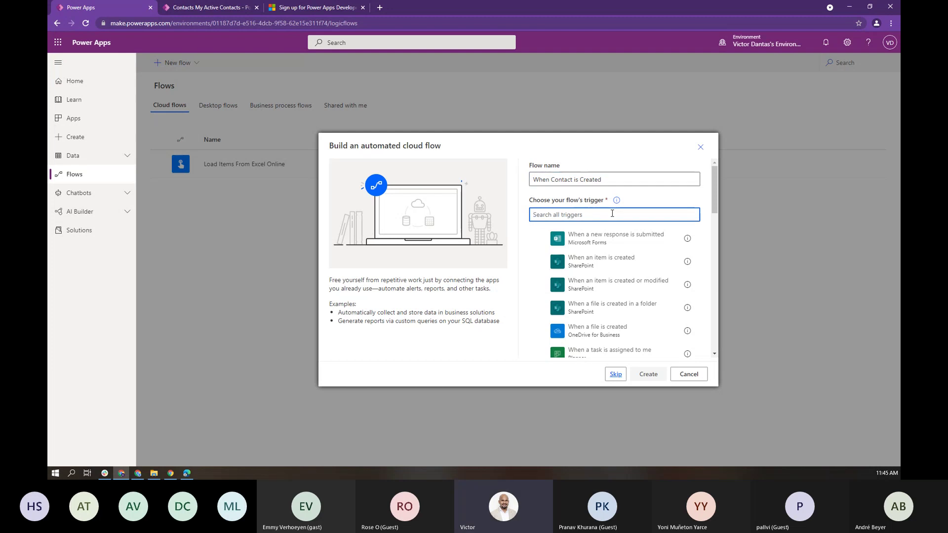
{"action": "type", "text": "datav"}
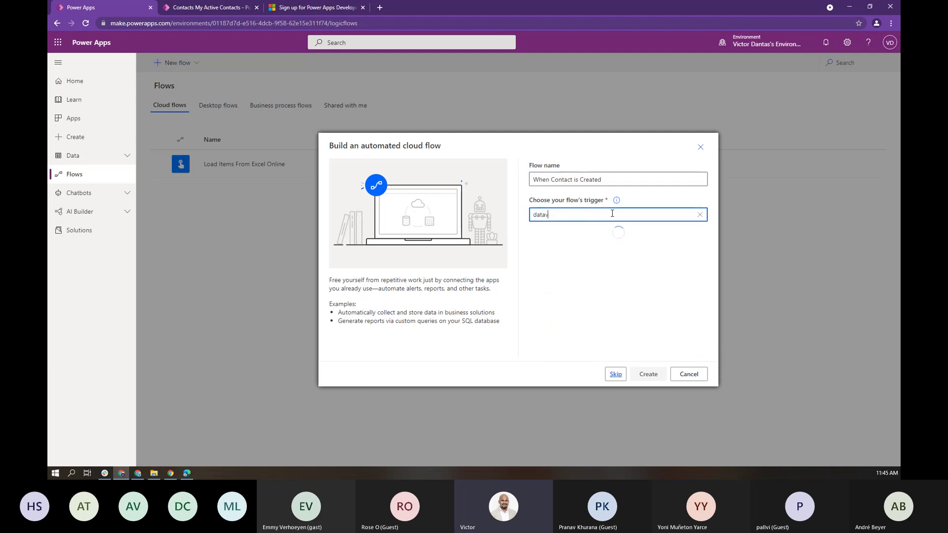
{"action": "type", "text": "erse"}
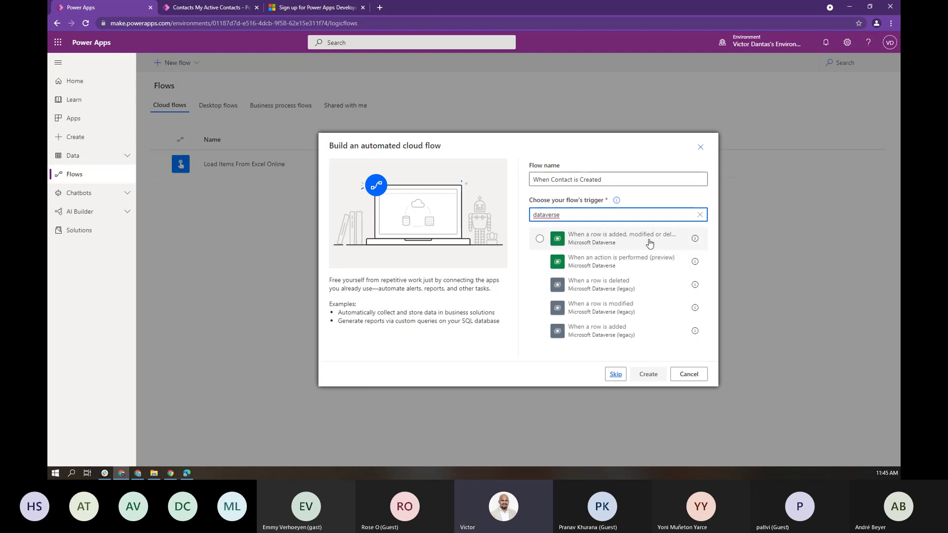
{"action": "left_click", "coordinate": [611, 244]}
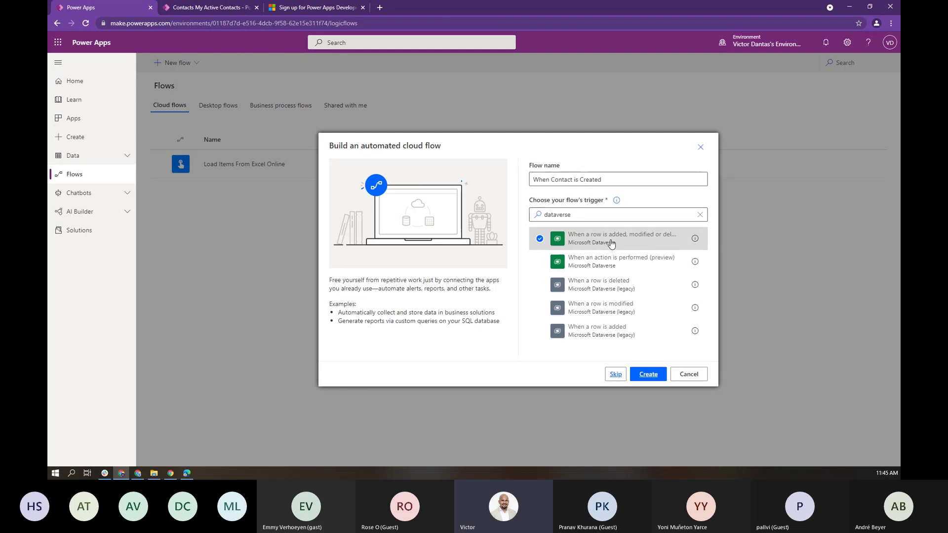
{"action": "left_click", "coordinate": [648, 374]}
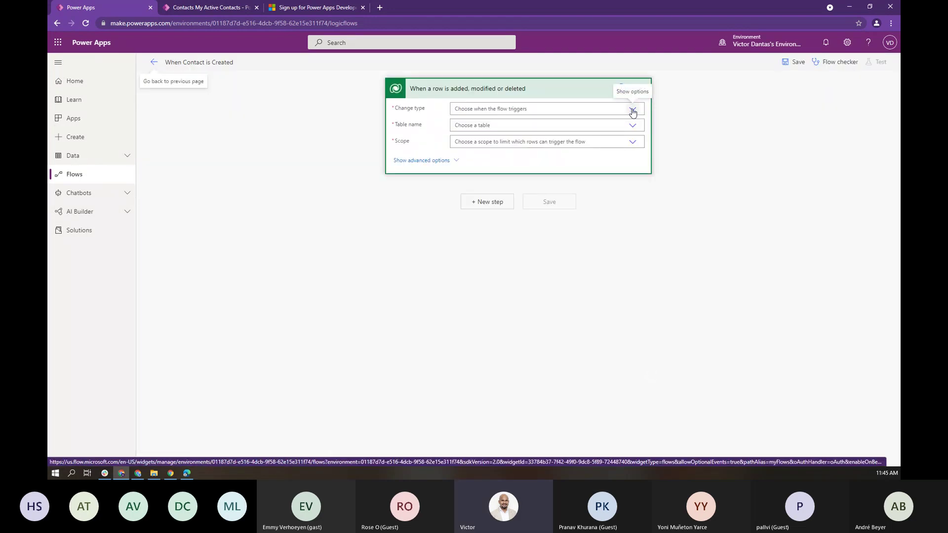
Step: Make the trigger fire when rows are Added to the Contacts table
{"action": "left_click", "coordinate": [632, 110]}
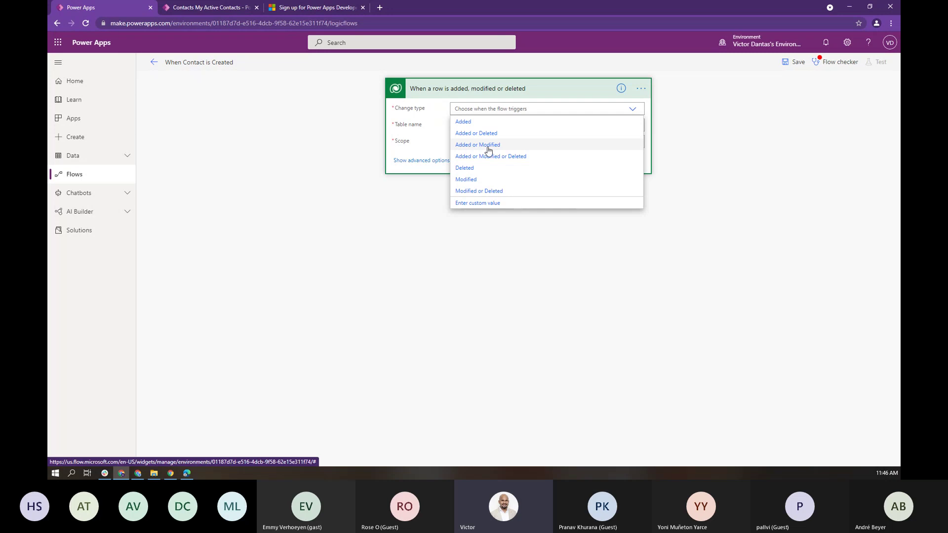
{"action": "left_click", "coordinate": [465, 123]}
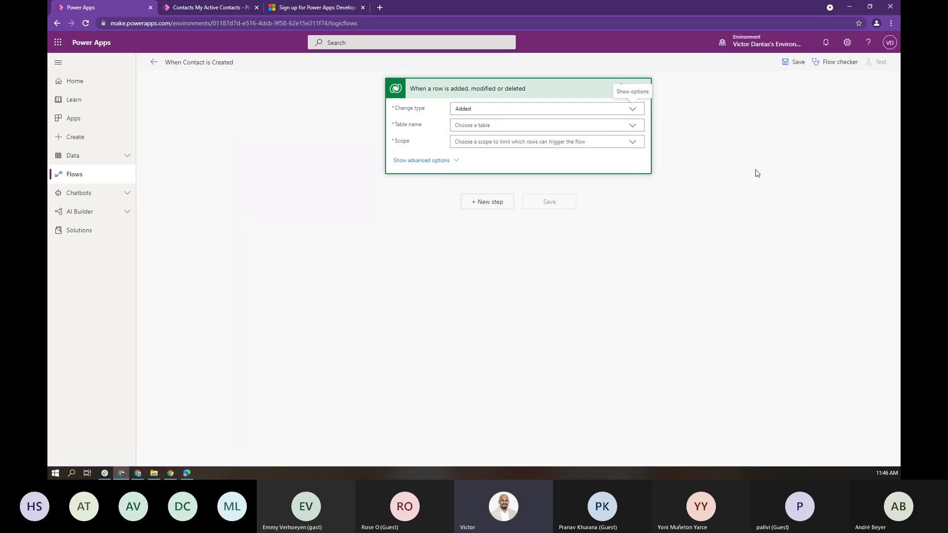
{"action": "left_click", "coordinate": [636, 129]}
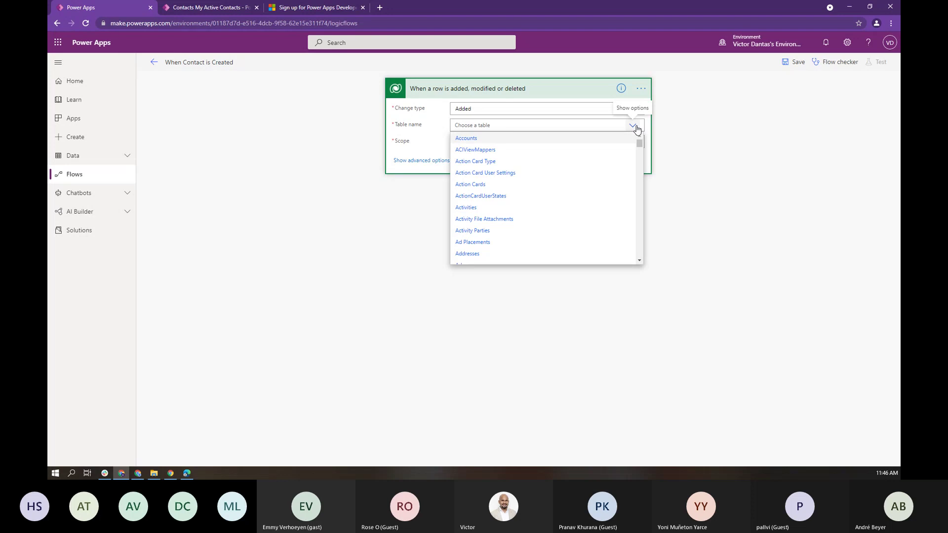
{"action": "scroll", "coordinate": [638, 244], "scroll_direction": "down", "scroll_amount": 6}
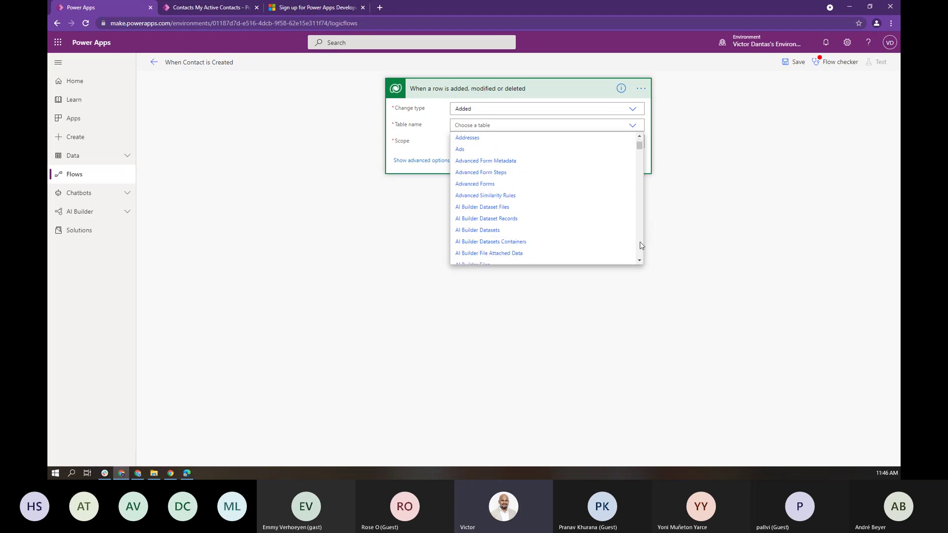
{"action": "scroll", "coordinate": [640, 245], "scroll_direction": "down", "scroll_amount": 10}
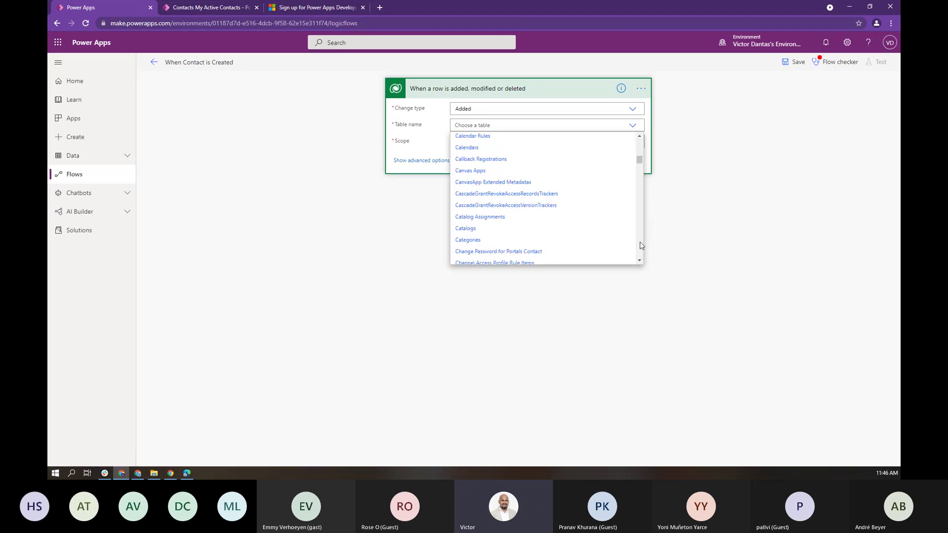
{"action": "scroll", "coordinate": [640, 245], "scroll_direction": "down", "scroll_amount": 10}
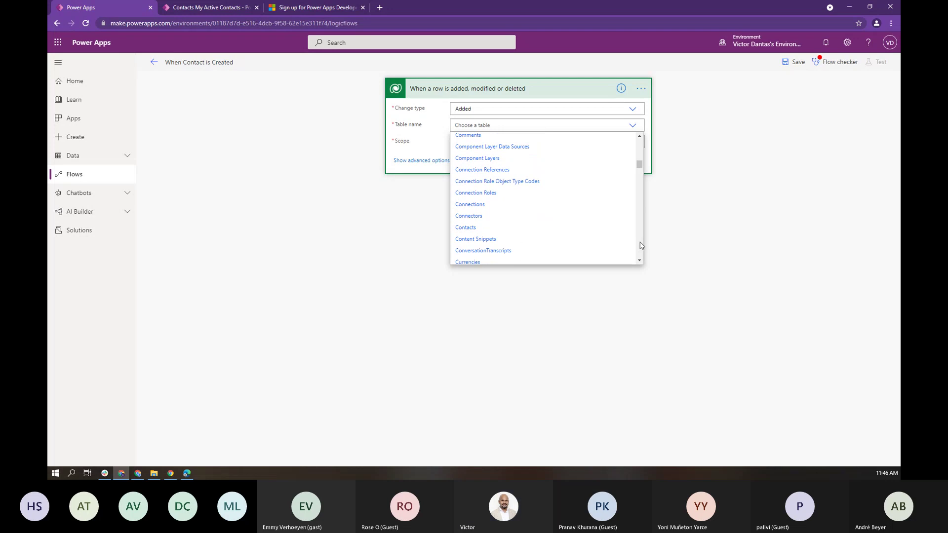
{"action": "left_click", "coordinate": [490, 228]}
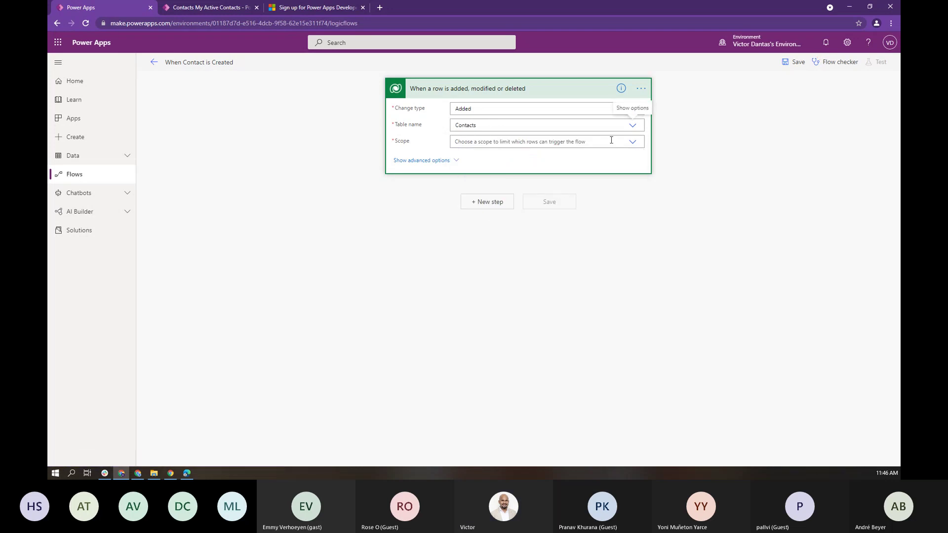
Step: Set the trigger scope to Organization and add a new step after it
{"action": "left_click", "coordinate": [633, 145]}
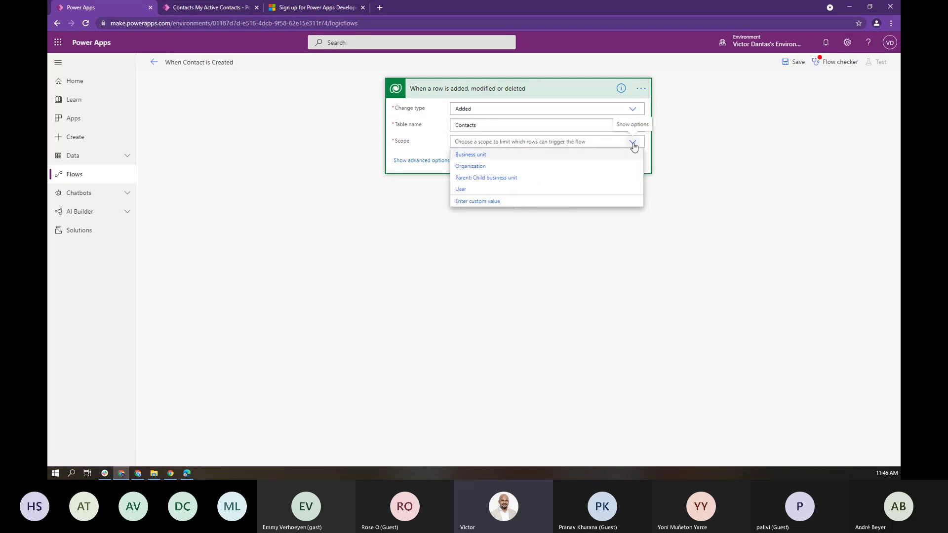
{"action": "left_click", "coordinate": [485, 169]}
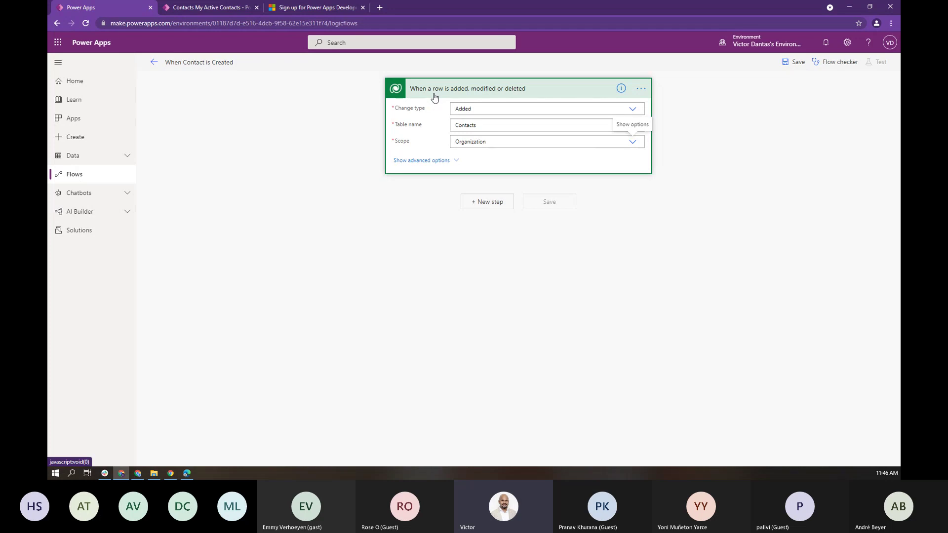
{"action": "left_click", "coordinate": [479, 207]}
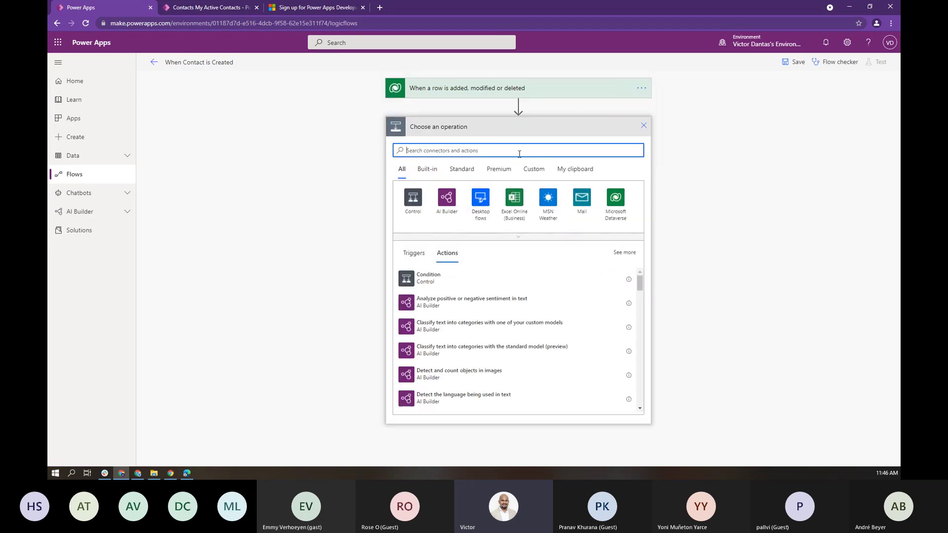
Step: Search the connectors for 'outlook', then 'gmail', and finally 'mail'
{"action": "type", "text": "outlook"}
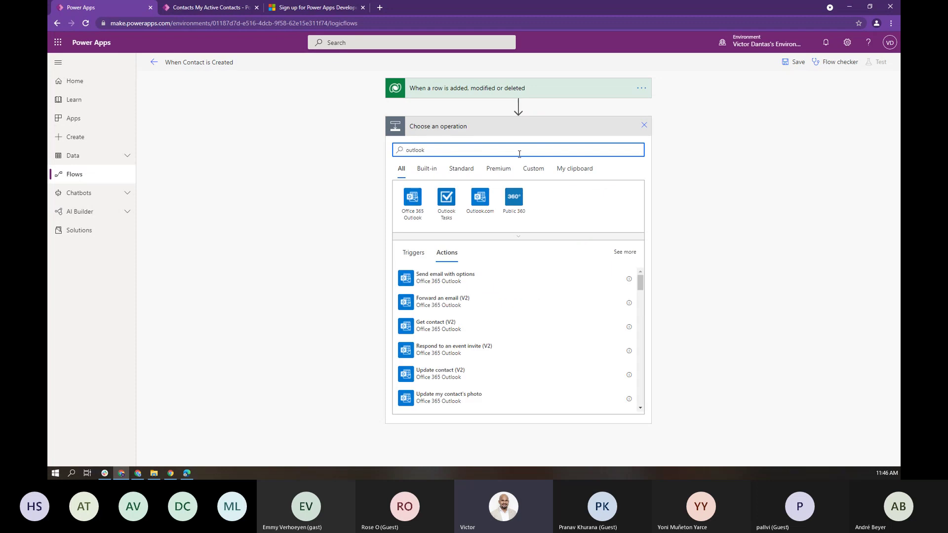
{"action": "double_click", "coordinate": [519, 154]}
{"action": "type", "text": "gmail"}
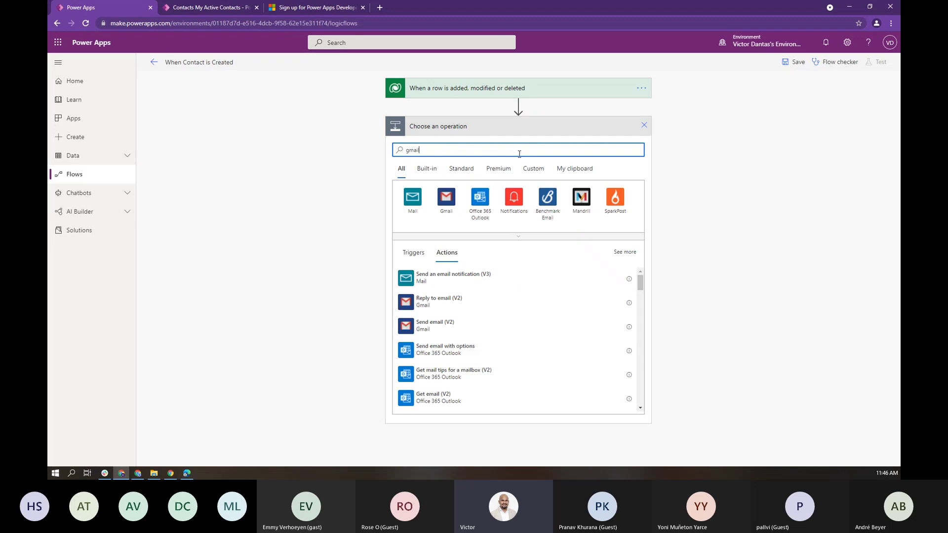
{"action": "double_click", "coordinate": [519, 154]}
{"action": "type", "text": "mail"}
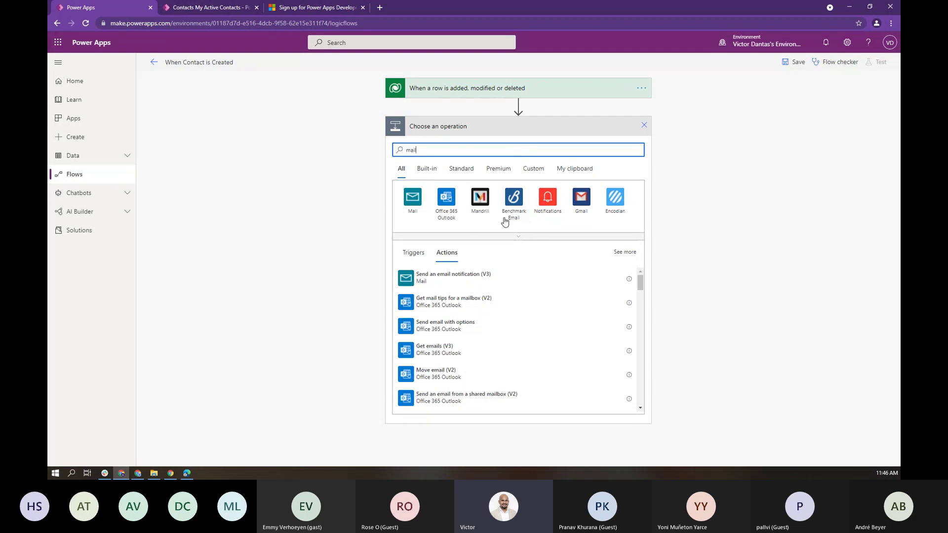
{"action": "left_click_drag", "start_coordinate": [415, 151], "coordinate": [398, 151]}
Step: Add the Office 365 Outlook 'Send an email (V2)' action
{"action": "left_click", "coordinate": [443, 197]}
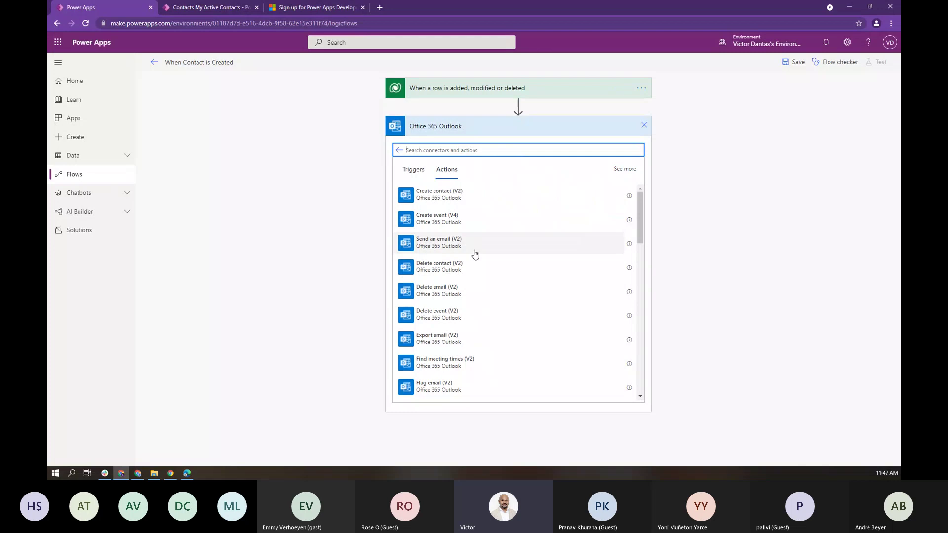
{"action": "scroll", "coordinate": [479, 255], "scroll_direction": "down", "scroll_amount": 3}
{"action": "scroll", "coordinate": [479, 254], "scroll_direction": "down", "scroll_amount": 1}
{"action": "scroll", "coordinate": [479, 255], "scroll_direction": "down", "scroll_amount": 3}
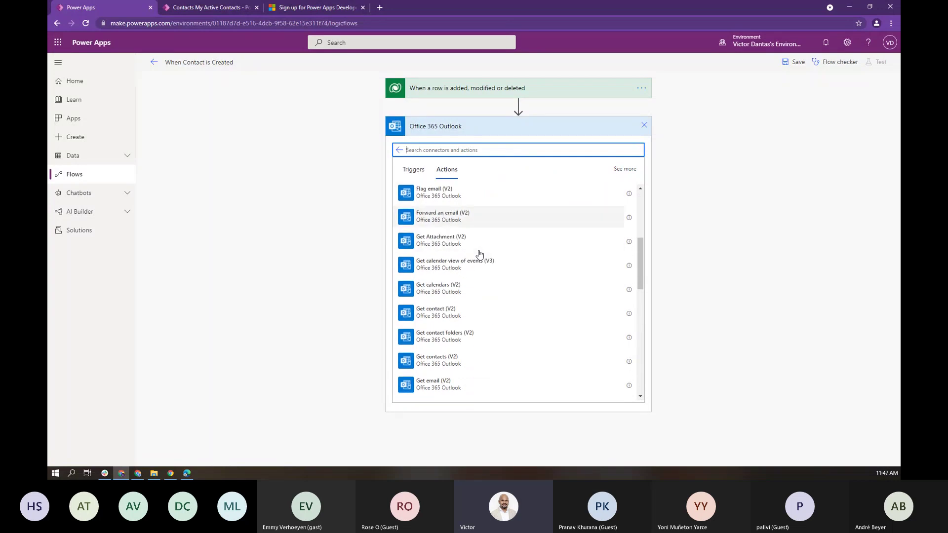
{"action": "scroll", "coordinate": [479, 255], "scroll_direction": "up", "scroll_amount": 5}
{"action": "scroll", "coordinate": [479, 255], "scroll_direction": "up", "scroll_amount": 3}
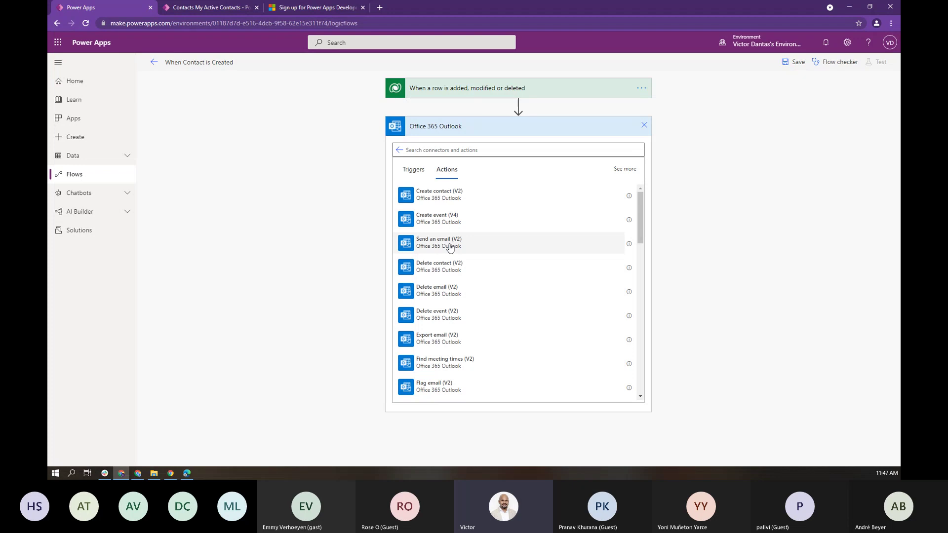
{"action": "left_click", "coordinate": [450, 246]}
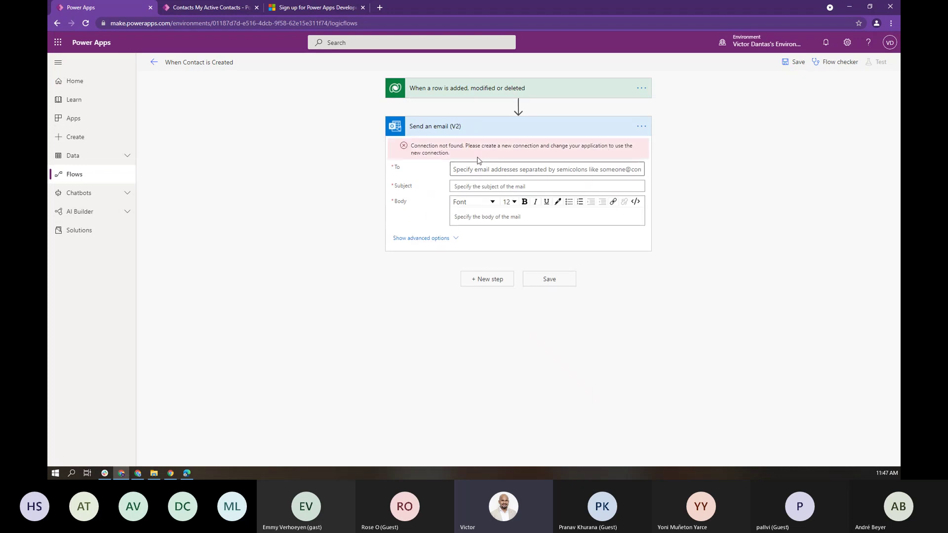
Step: Switch Send an email (V2) to the working Outlook connection and enter the recipient's email address in To
{"action": "left_click", "coordinate": [640, 126]}
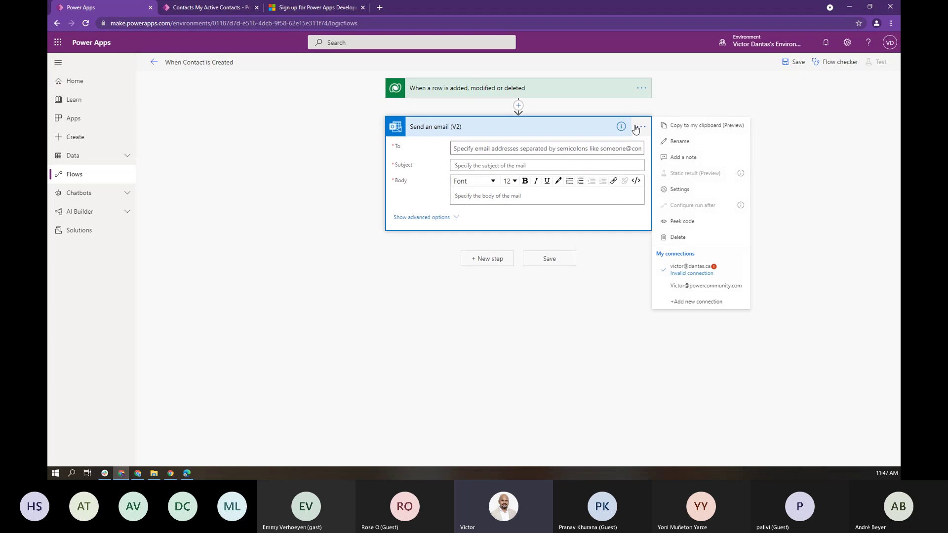
{"action": "left_click", "coordinate": [703, 287]}
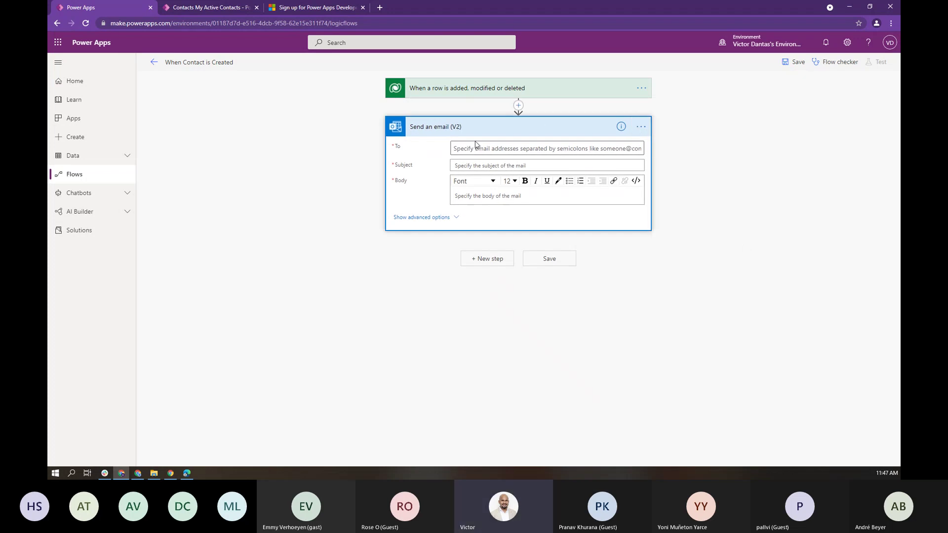
{"action": "left_click", "coordinate": [546, 154]}
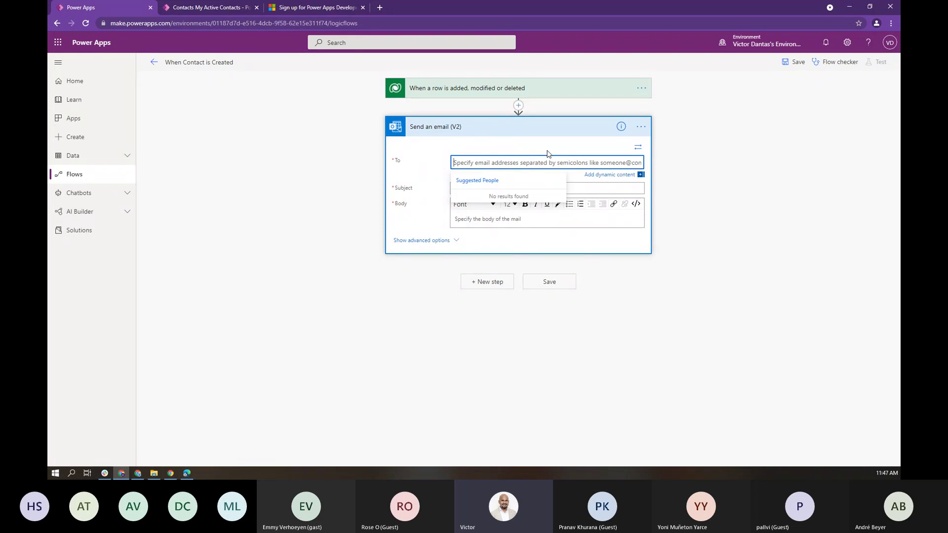
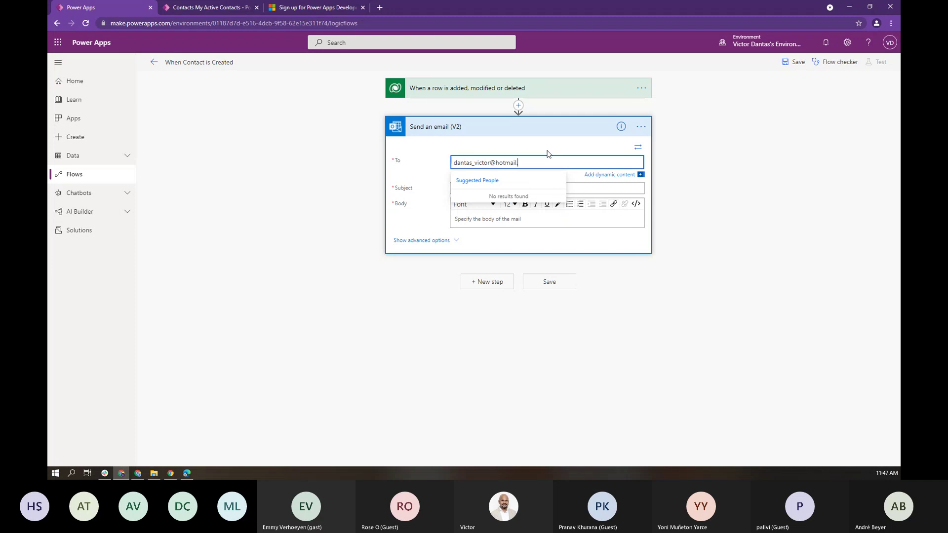
{"action": "left_click", "coordinate": [418, 170]}
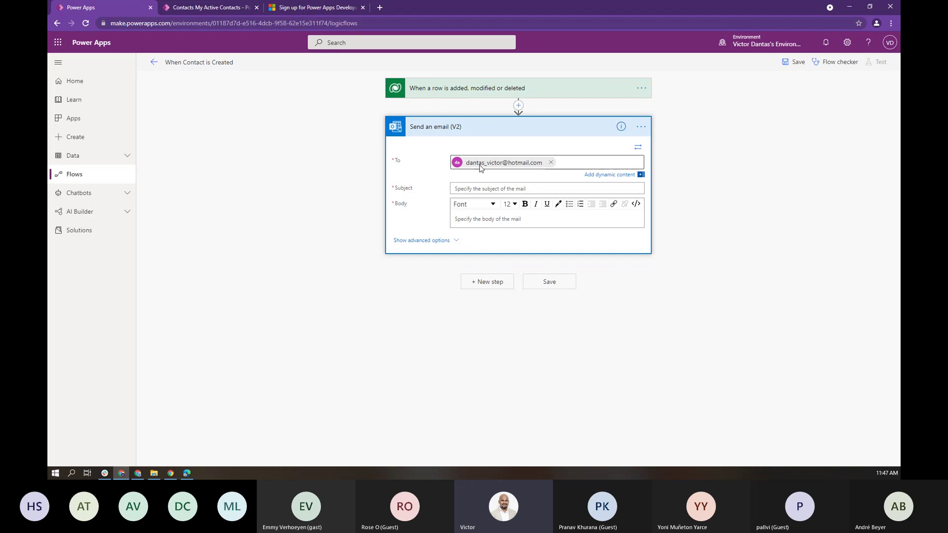
Step: Set the subject to 'New Contact Added' followed by the contact's First Name and Last Name tokens
{"action": "left_click", "coordinate": [464, 190]}
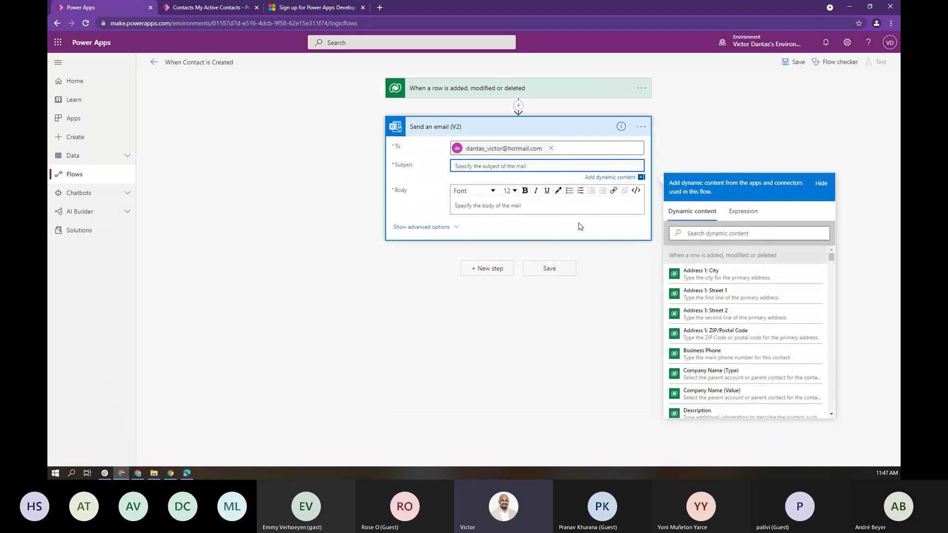
{"action": "type", "text": "New Contact Added :"}
{"action": "left_click", "coordinate": [728, 235]}
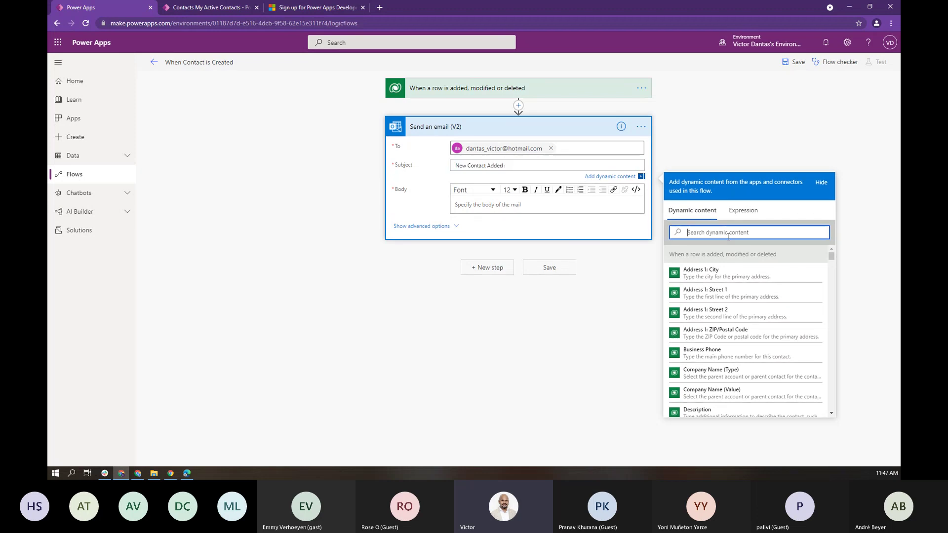
{"action": "type", "text": "first"}
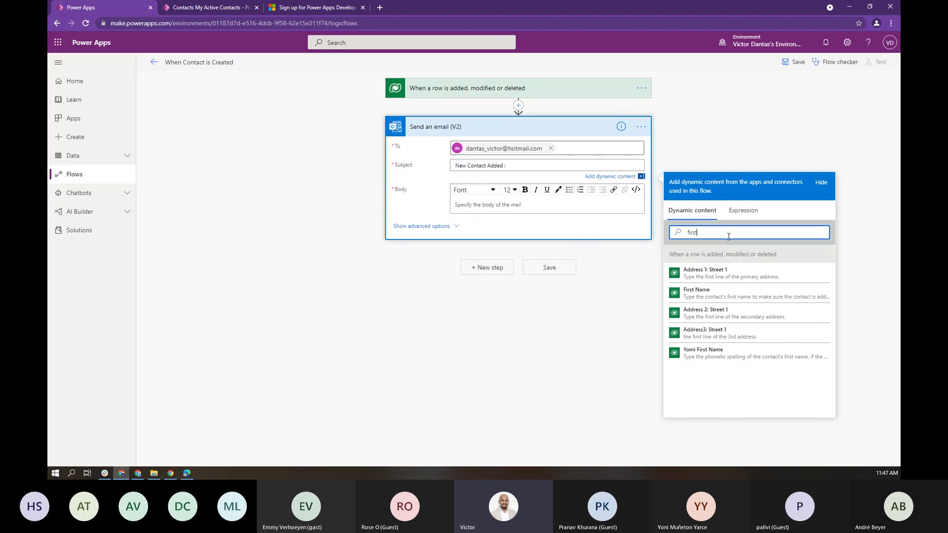
{"action": "left_click", "coordinate": [706, 293]}
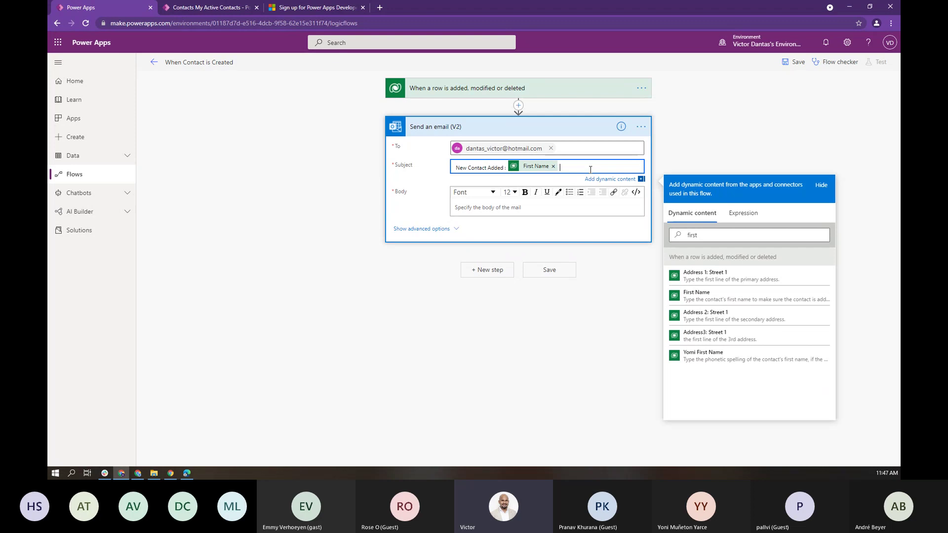
{"action": "double_click", "coordinate": [720, 233]}
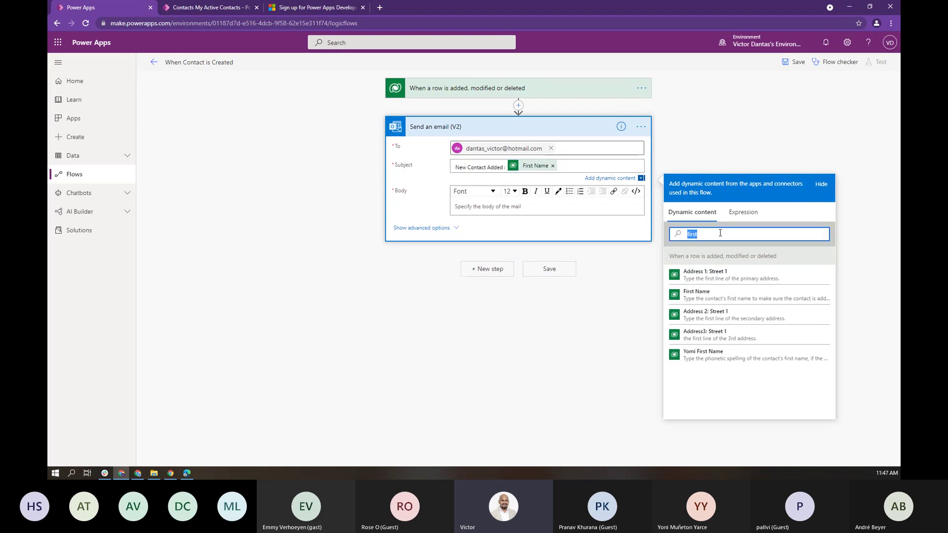
{"action": "type", "text": "last"}
{"action": "left_click", "coordinate": [709, 276]}
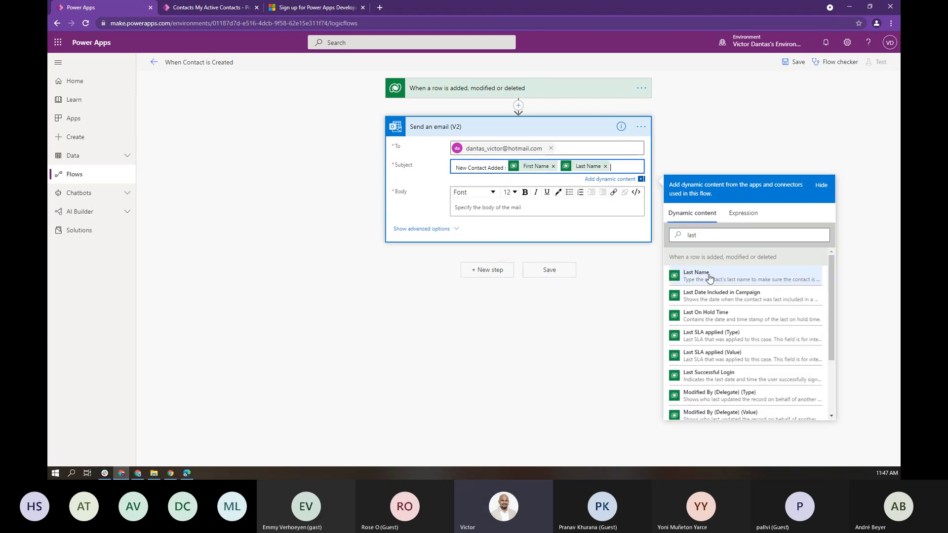
{"action": "left_click", "coordinate": [475, 204]}
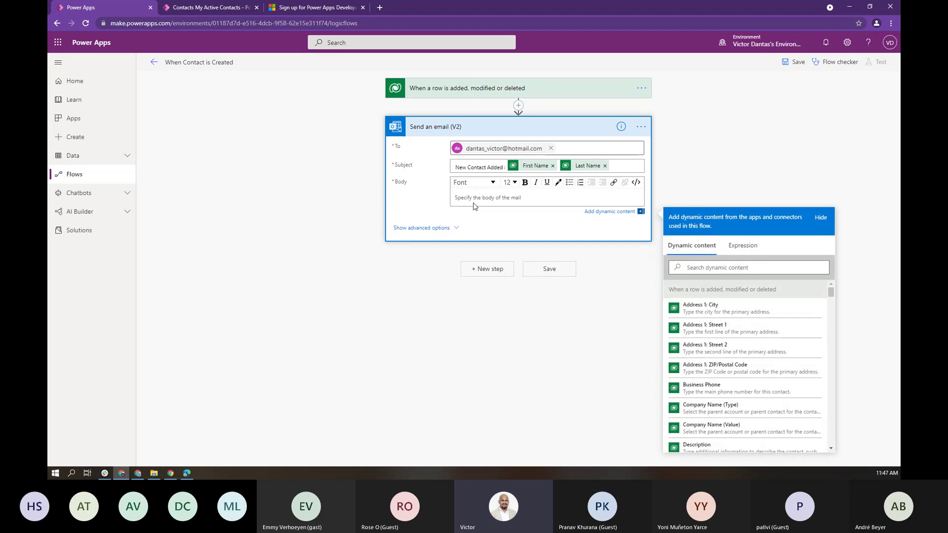
Step: Write a greeting, the new-potential-customer message about closing the 1B$ sale, and a 'Contact Details:' line
{"action": "type", "text": "Hey Victor,"}
{"action": "key", "text": "Return"}
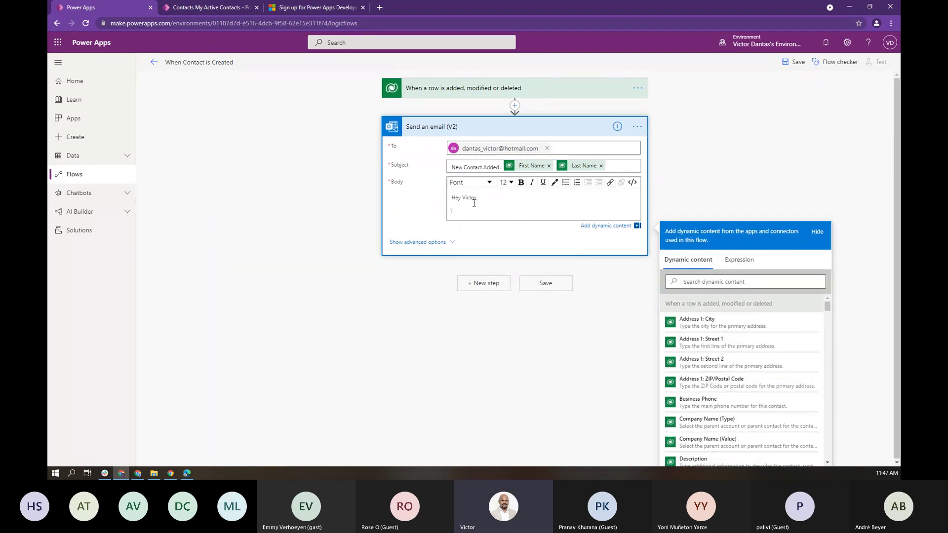
{"action": "type", "text": "There is a new potential customer in our DB. Please re"}
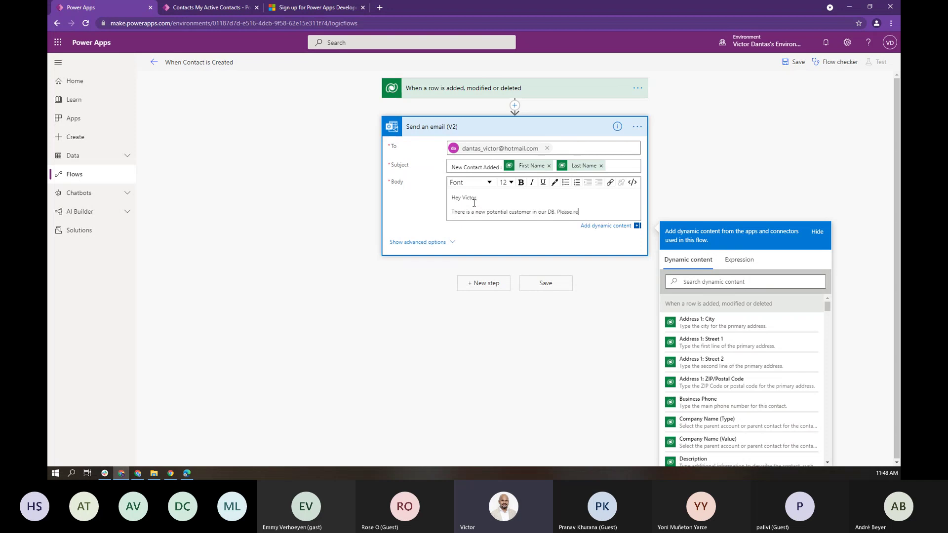
{"action": "type", "text": "ach ou"}
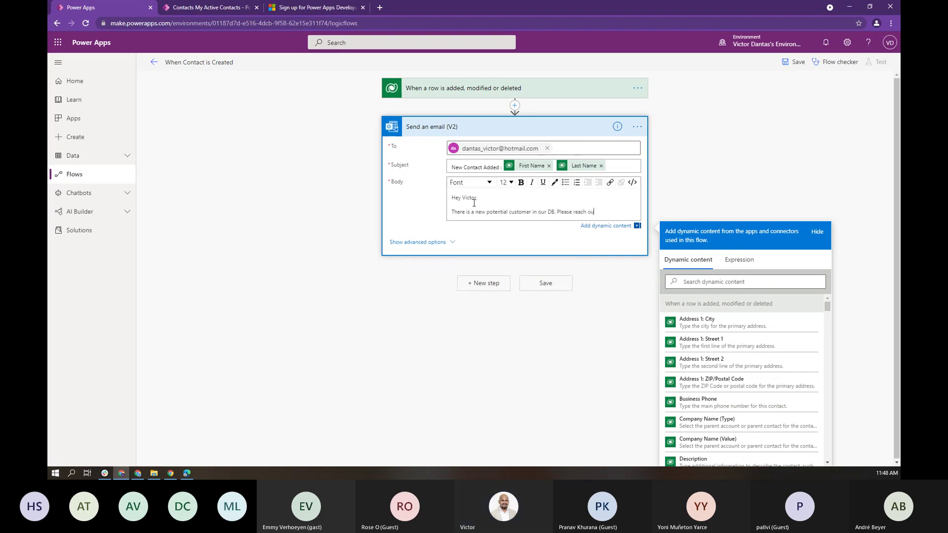
{"action": "type", "text": "t and clos"}
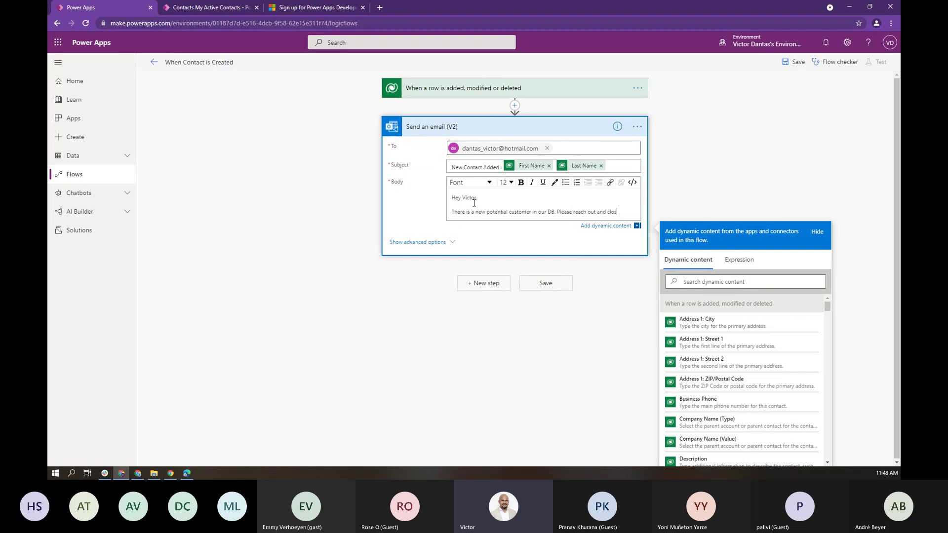
{"action": "type", "text": "e that"}
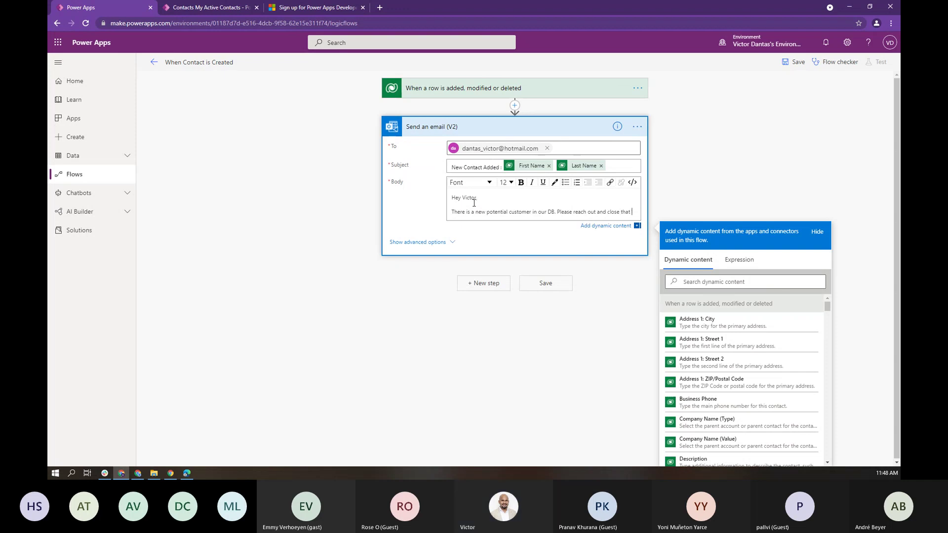
{"action": "type", "text": " 1B"}
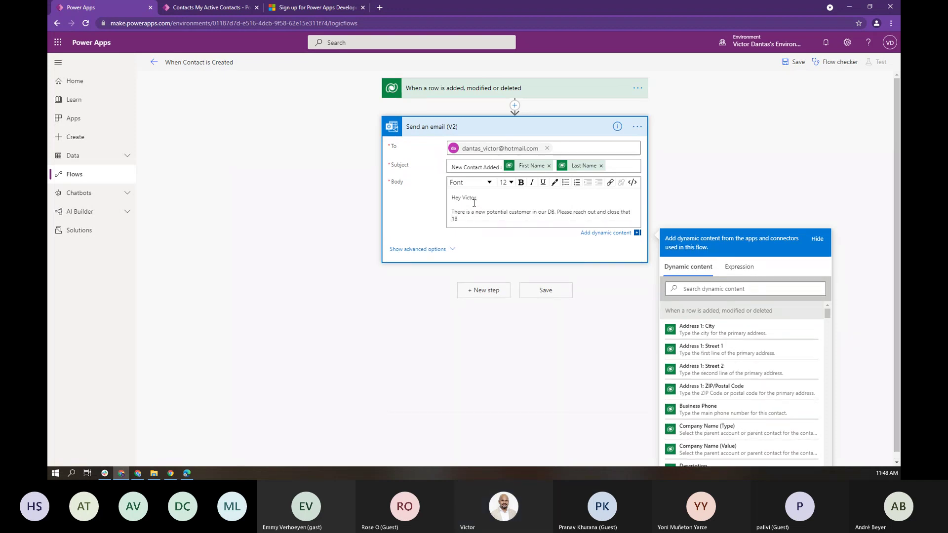
{"action": "type", "text": "$"}
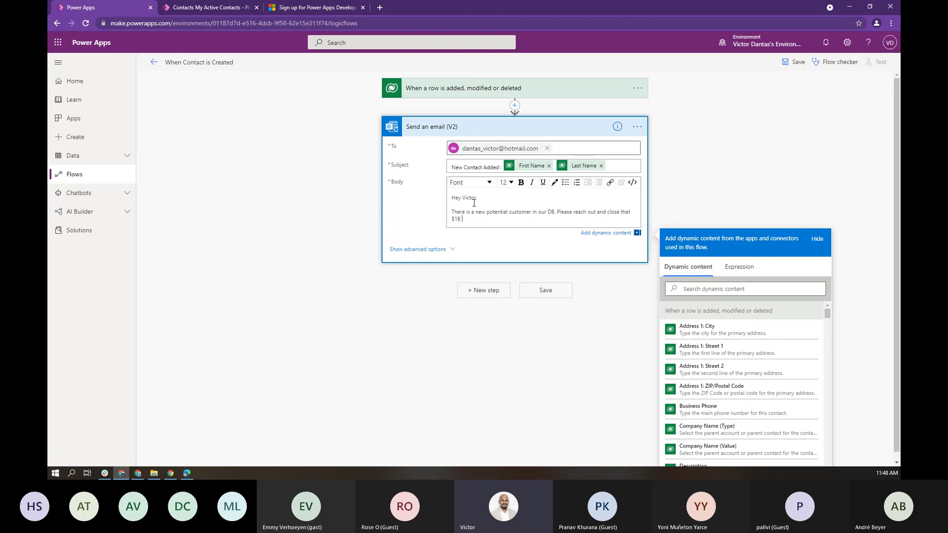
{"action": "type", "text": " sale."}
{"action": "key", "text": "Return"}
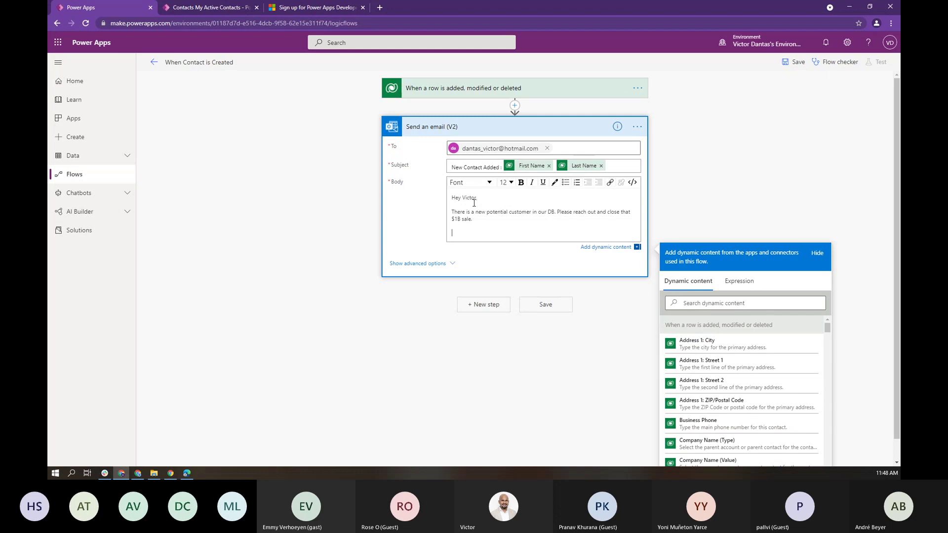
{"action": "type", "text": "Contact"}
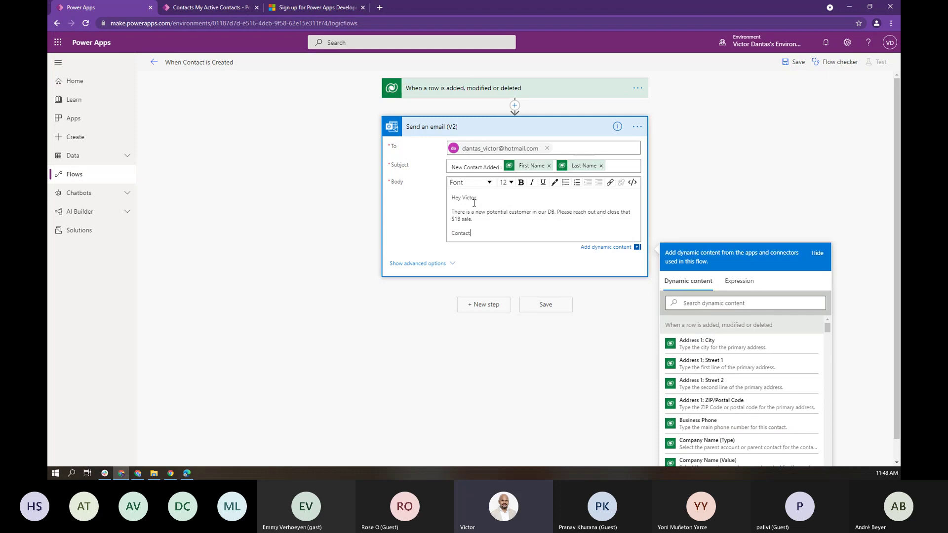
{"action": "type", "text": " Details:"}
{"action": "key", "text": "Return"}
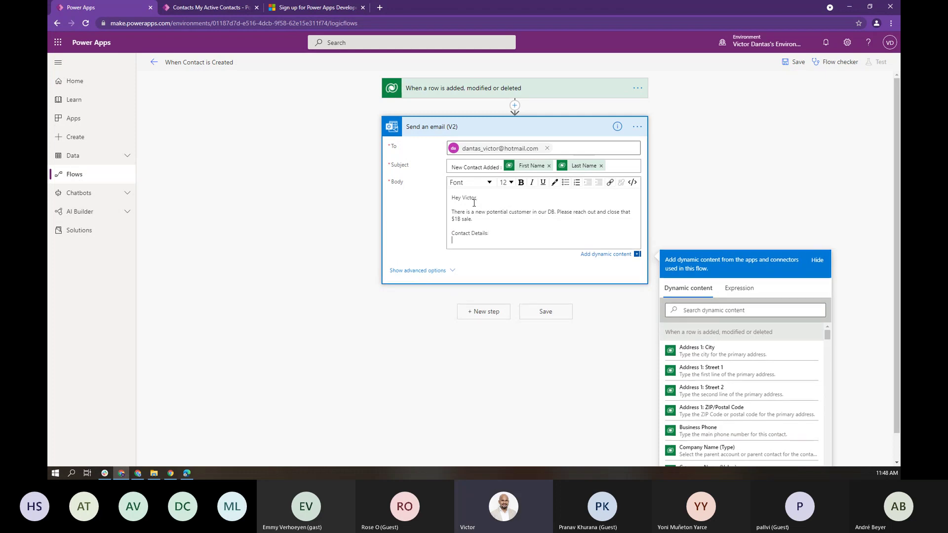
Step: Insert the contact's Full Name, Email and Mobile Phone dynamic fields into the email body
{"action": "left_click", "coordinate": [722, 315]}
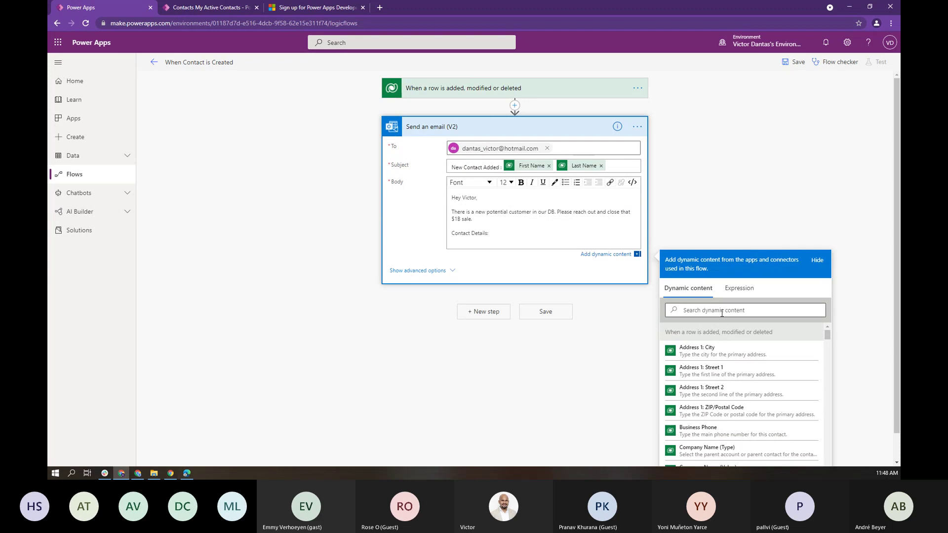
{"action": "type", "text": "full"}
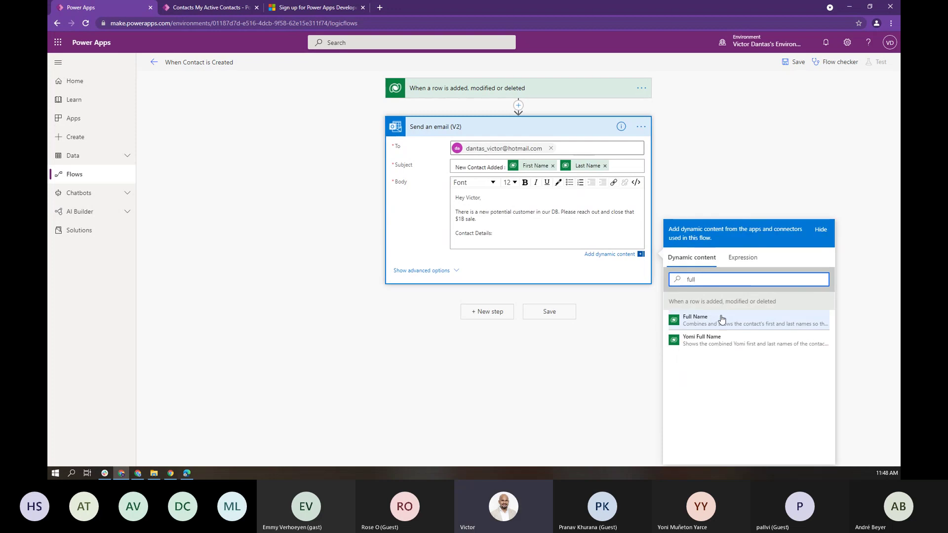
{"action": "left_click", "coordinate": [721, 320]}
{"action": "key", "text": "Return"}
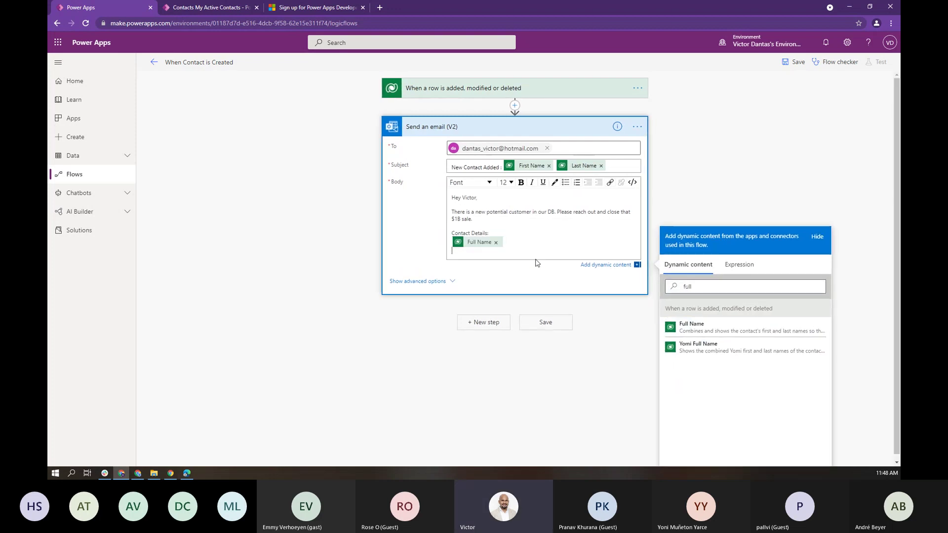
{"action": "double_click", "coordinate": [706, 284]}
{"action": "type", "text": "email"}
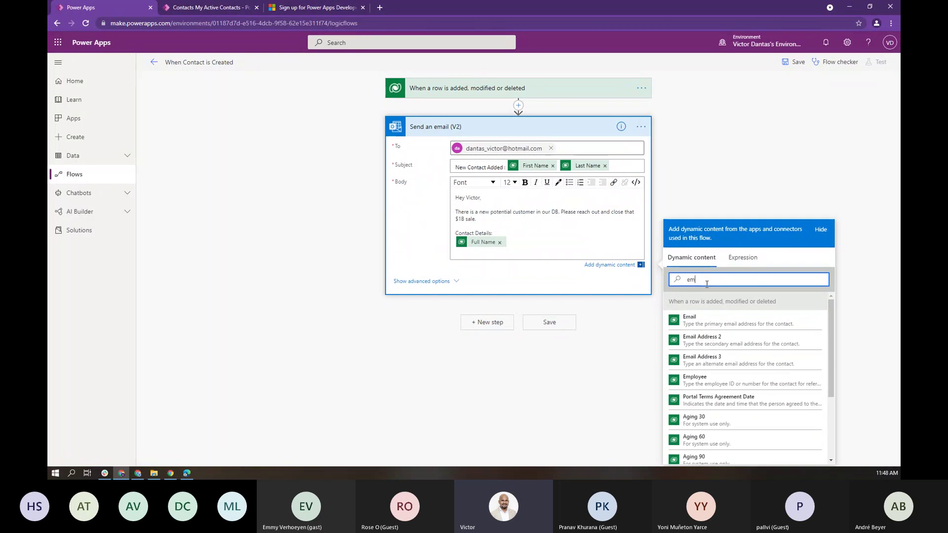
{"action": "left_click", "coordinate": [716, 323]}
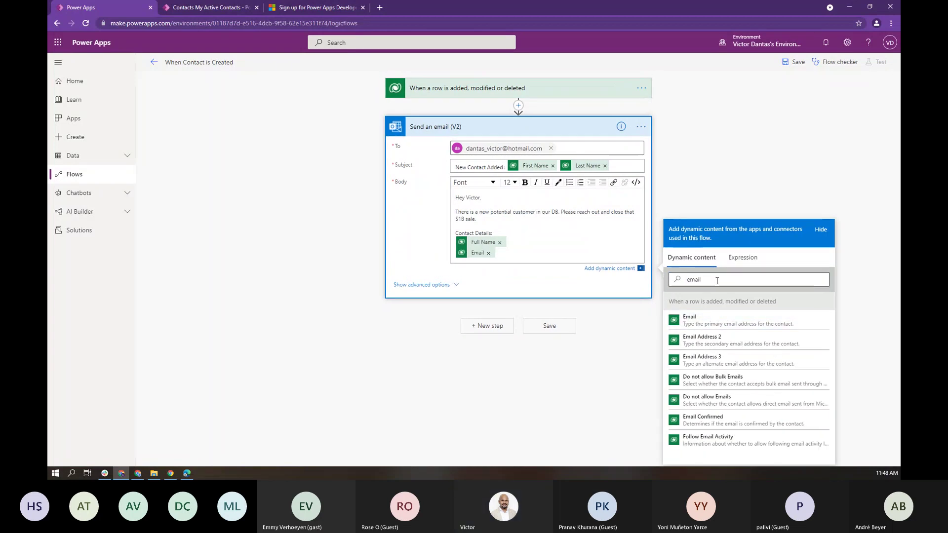
{"action": "double_click", "coordinate": [716, 280]}
{"action": "type", "text": "phone"}
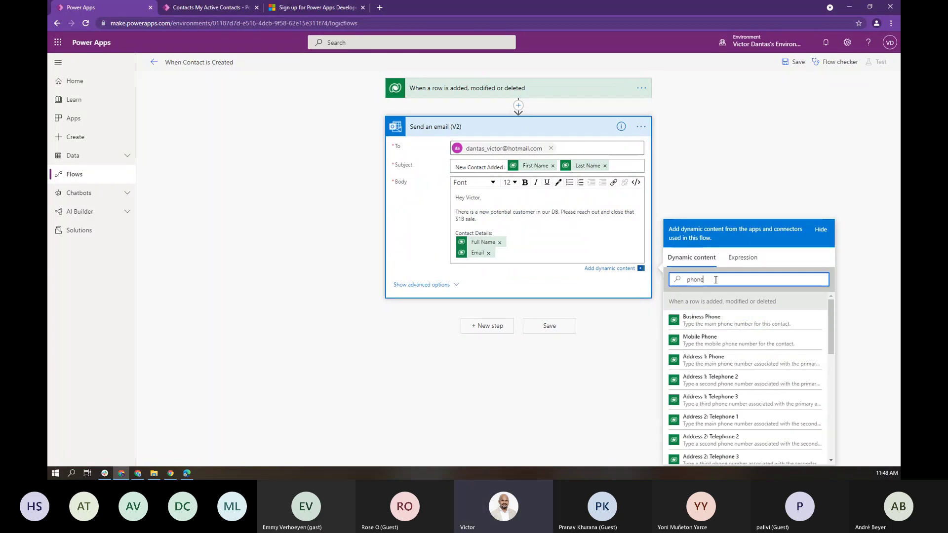
{"action": "left_click", "coordinate": [723, 338]}
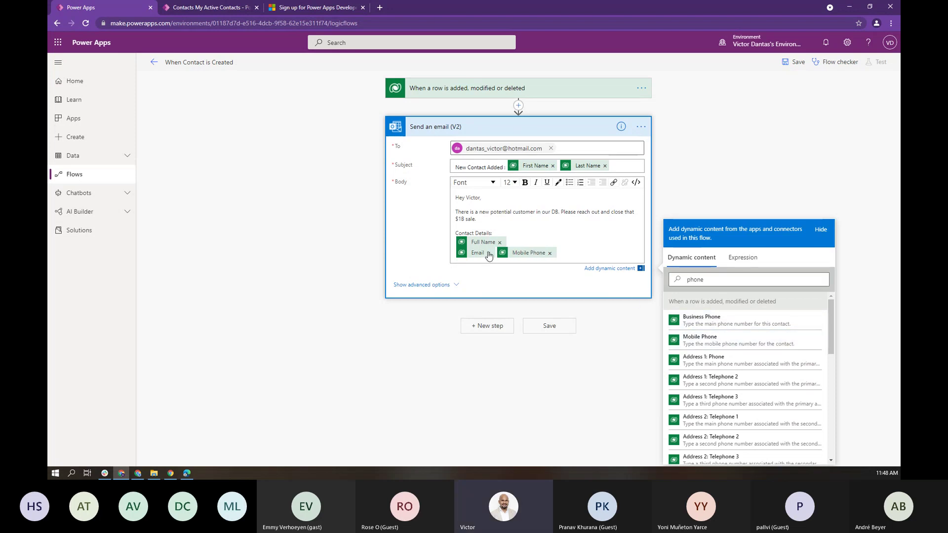
Step: Label the lines 'Full Name:', 'Email:', 'Mobile Phone:' and sign off as 'System Admin'
{"action": "left_click", "coordinate": [508, 252]}
{"action": "key", "text": "Return"}
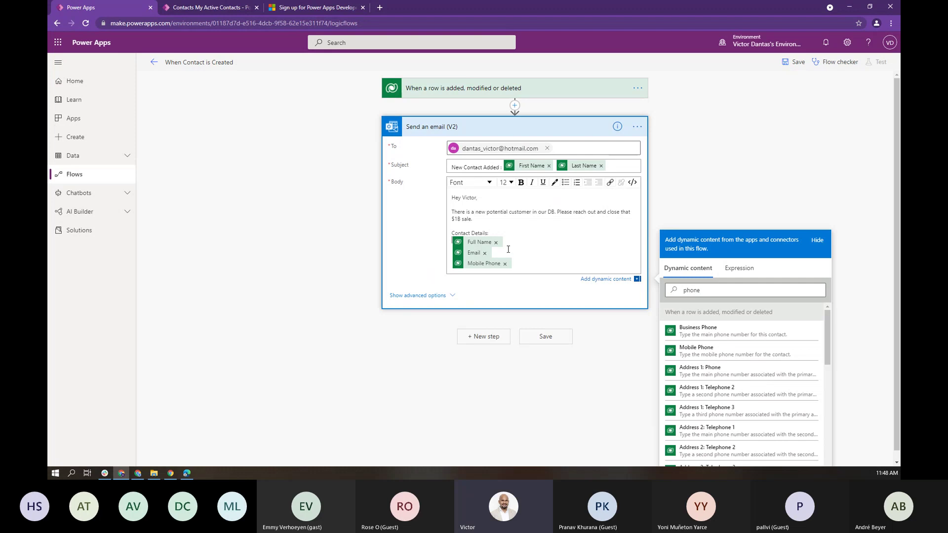
{"action": "type", "text": "Full Name: Full Name "}
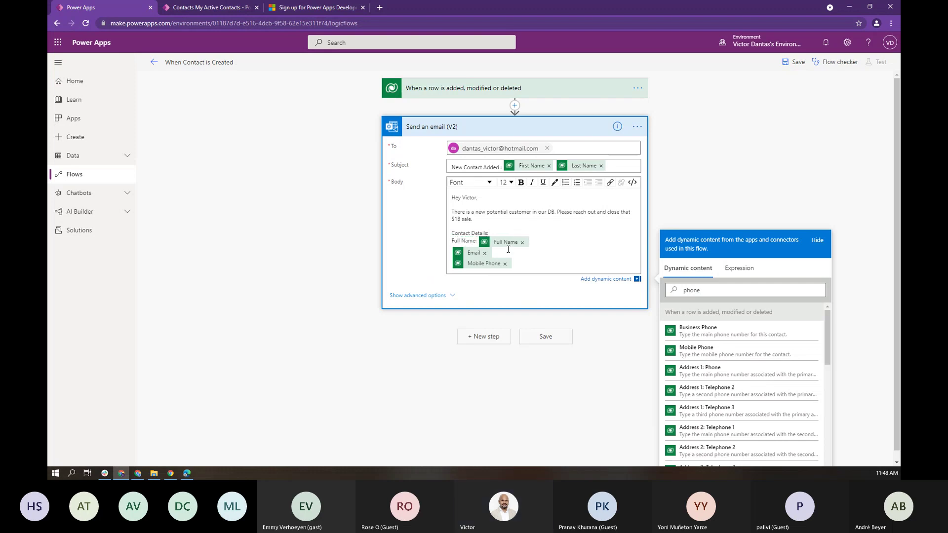
{"action": "type", "text": "Email: Email "}
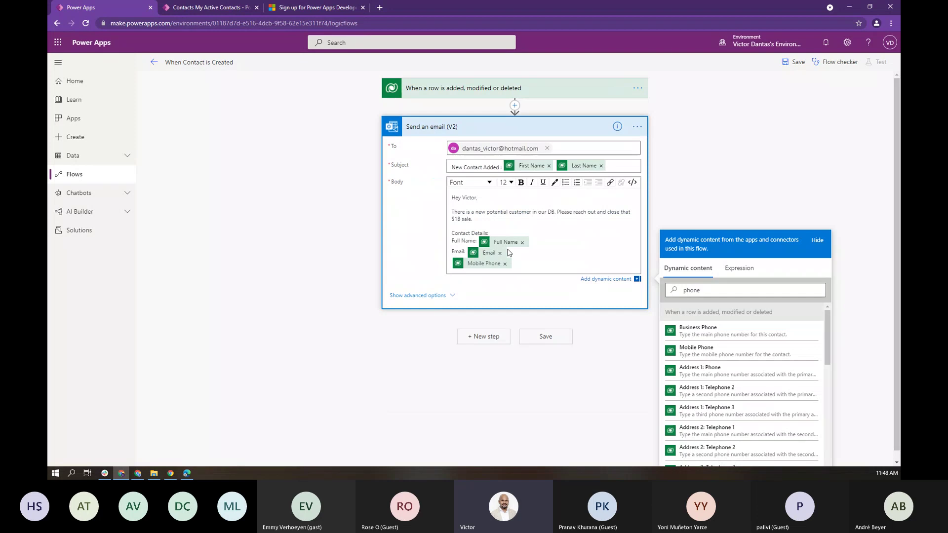
{"action": "type", "text": "Mobile Phone: Mobile Phone"}
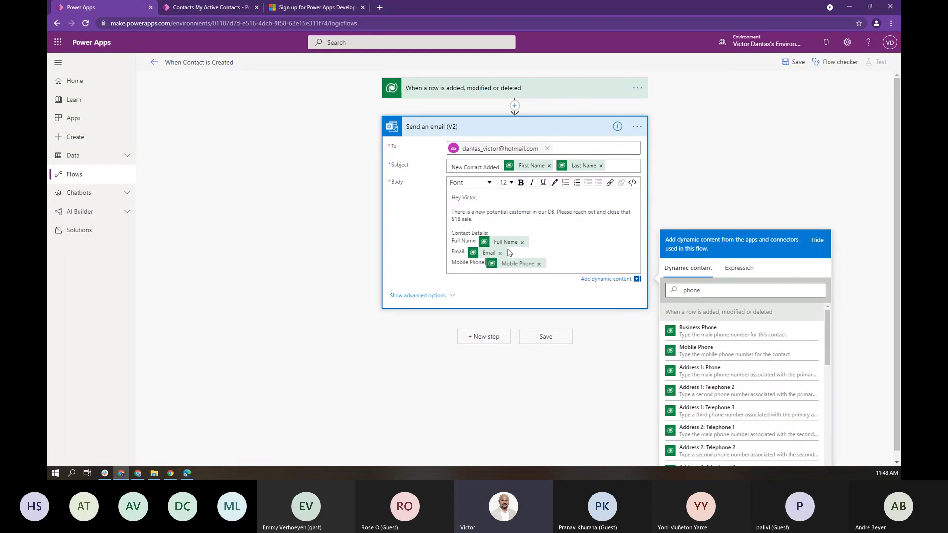
{"action": "key", "text": "Return"}
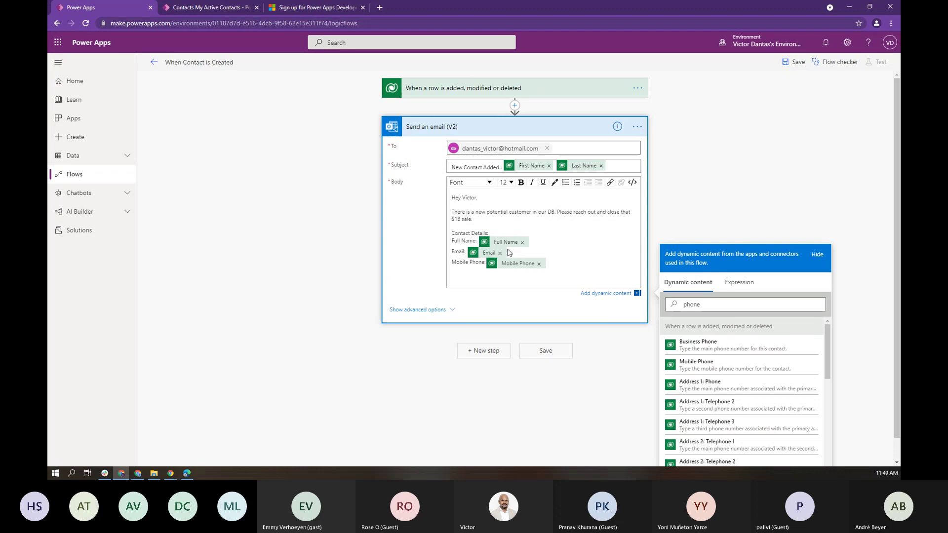
{"action": "key", "text": "Return"}
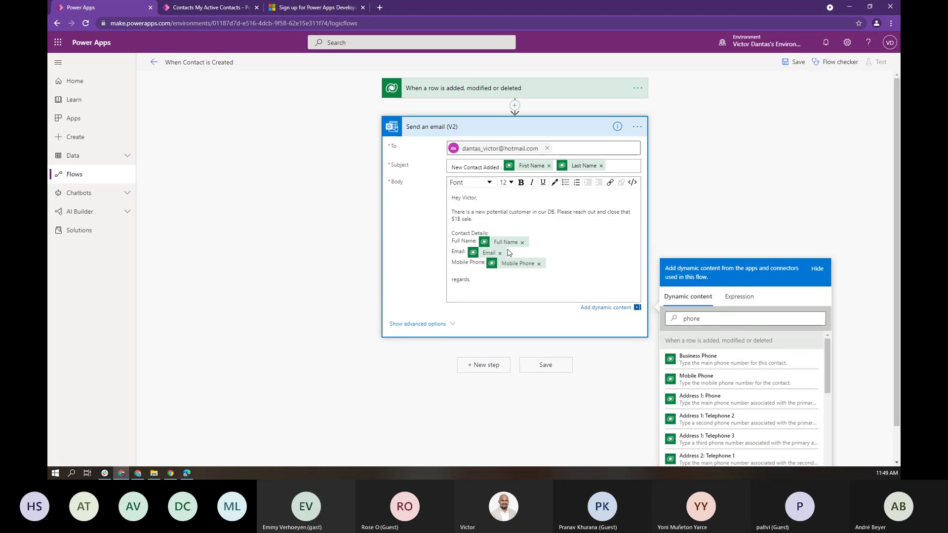
{"action": "type", "text": "System Admin"}
Step: Save the When Contact is Created flow and switch to the My Active Contacts tab
{"action": "left_click", "coordinate": [542, 373]}
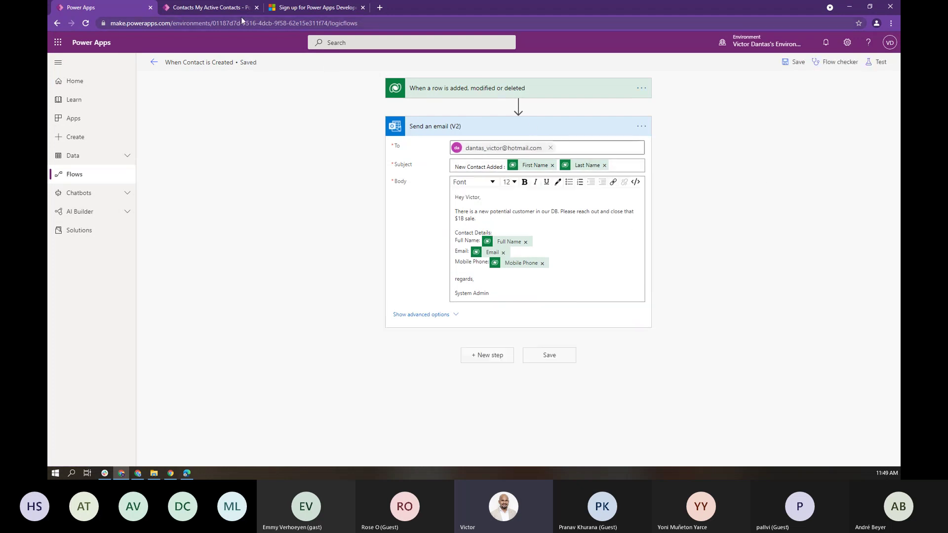
{"action": "left_click", "coordinate": [232, 8]}
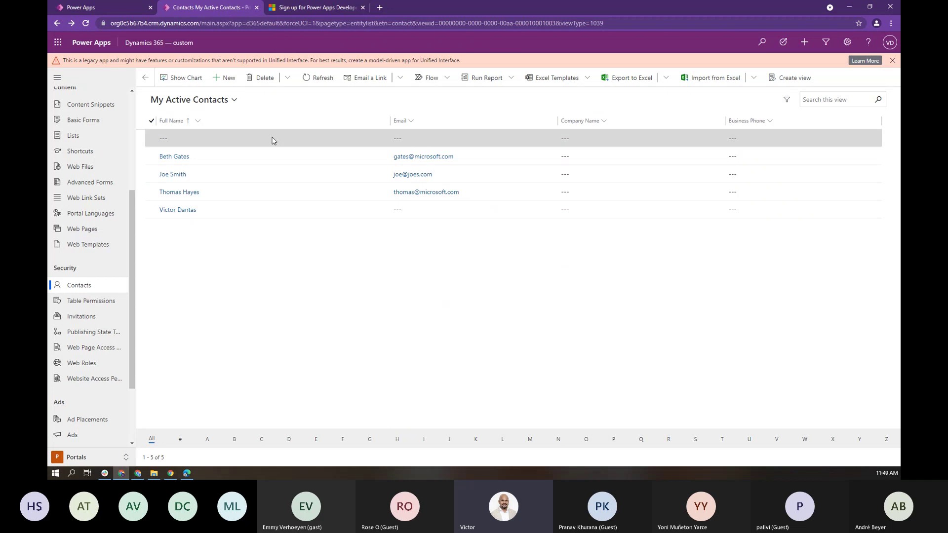
Step: Start a new contact with the contact's first and last name and job title BOSS
{"action": "left_click", "coordinate": [227, 78]}
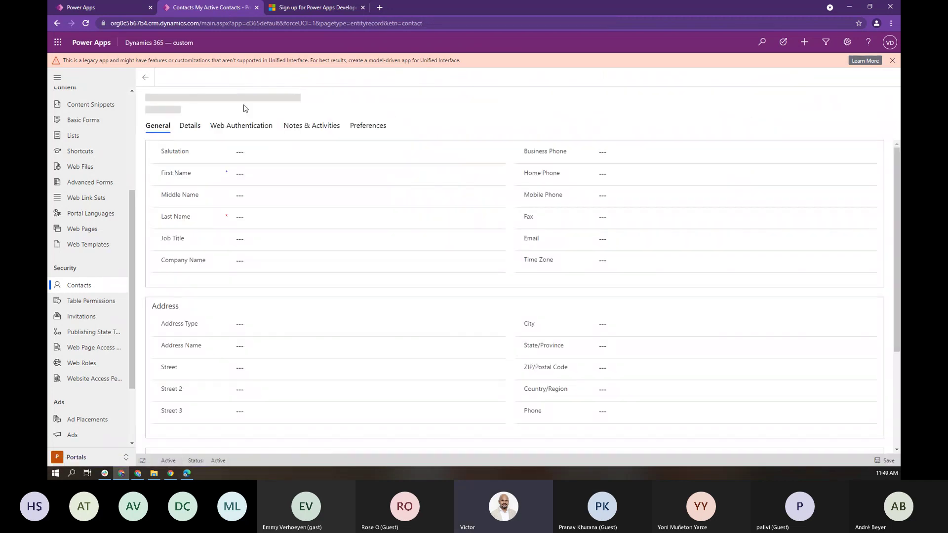
{"action": "left_click", "coordinate": [259, 174]}
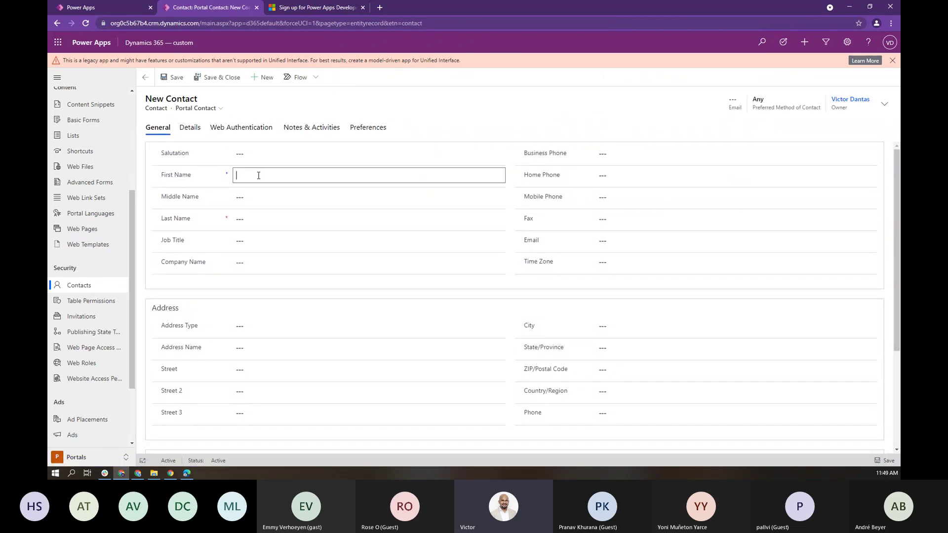
{"action": "key", "text": "Tab"}
{"action": "key", "text": "Tab"}
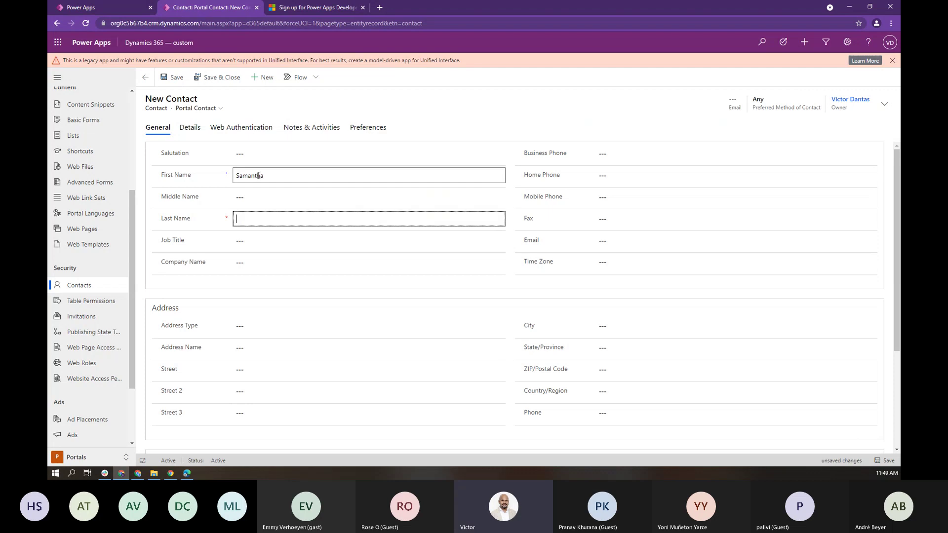
{"action": "left_click", "coordinate": [251, 244]}
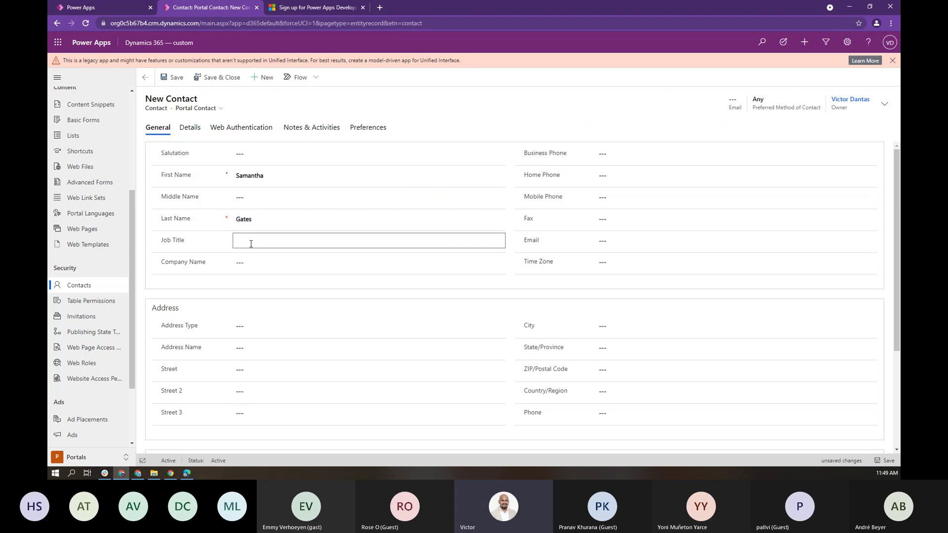
{"action": "type", "text": "BOSS"}
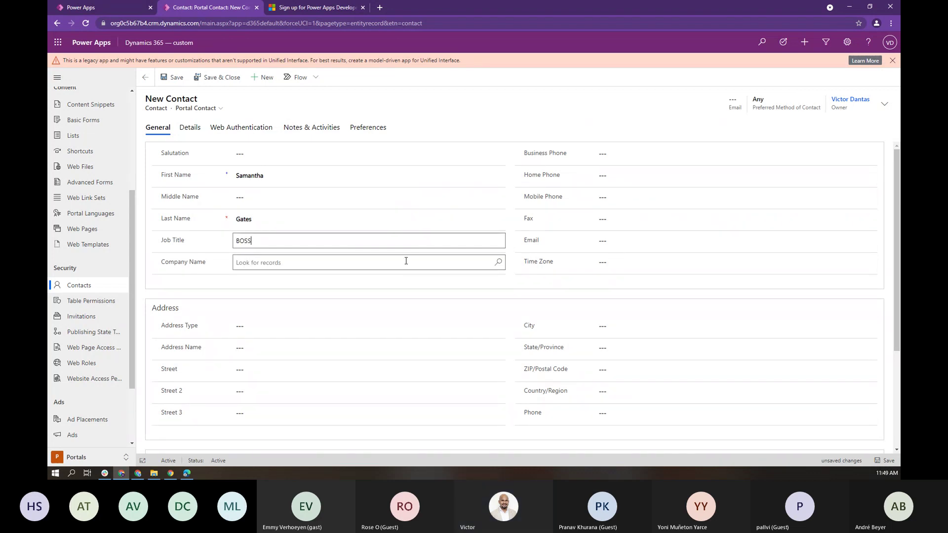
Step: Fill in the contact's email address and mobile phone number, then save the record
{"action": "left_click", "coordinate": [373, 262]}
{"action": "type", "text": "Smana"}
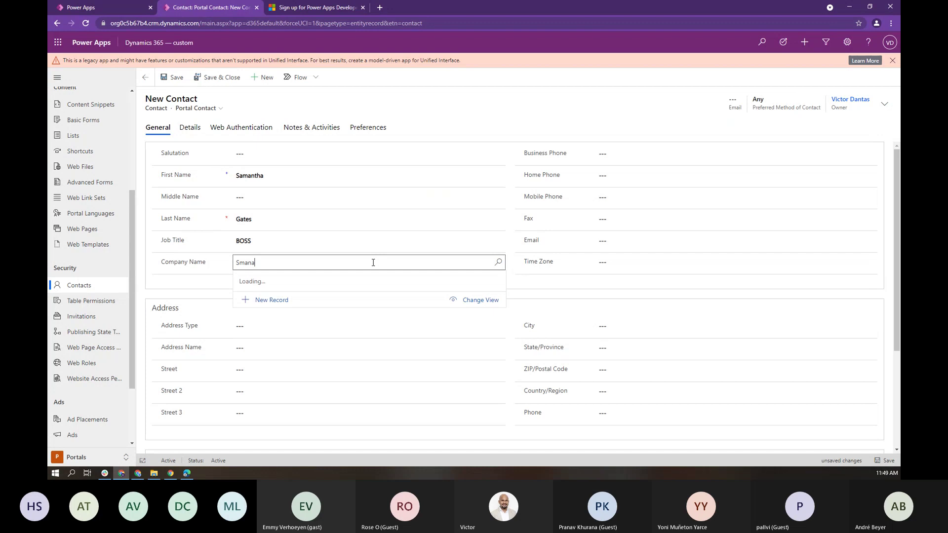
{"action": "key", "text": "BackSpace"}
{"action": "key", "text": "BackSpace"}
{"action": "type", "text": "am"}
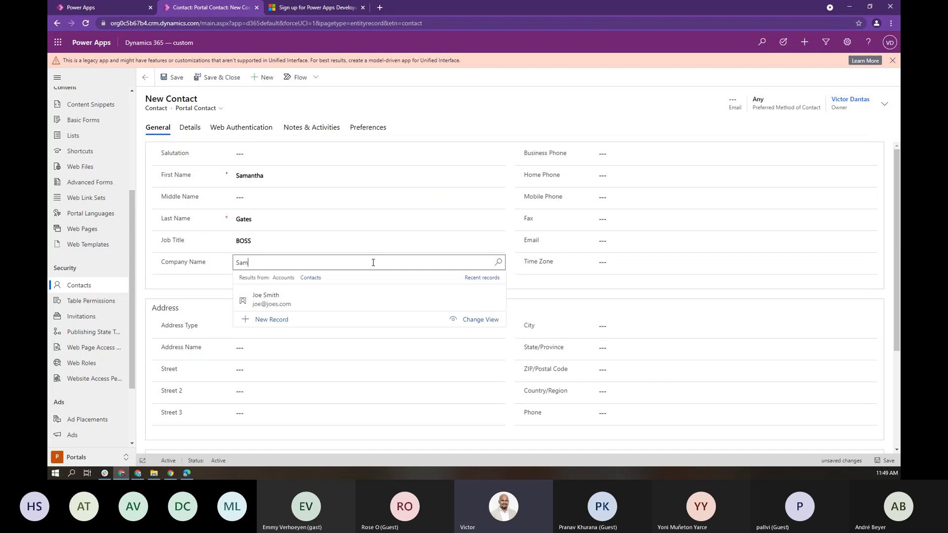
{"action": "type", "text": "antha's "}
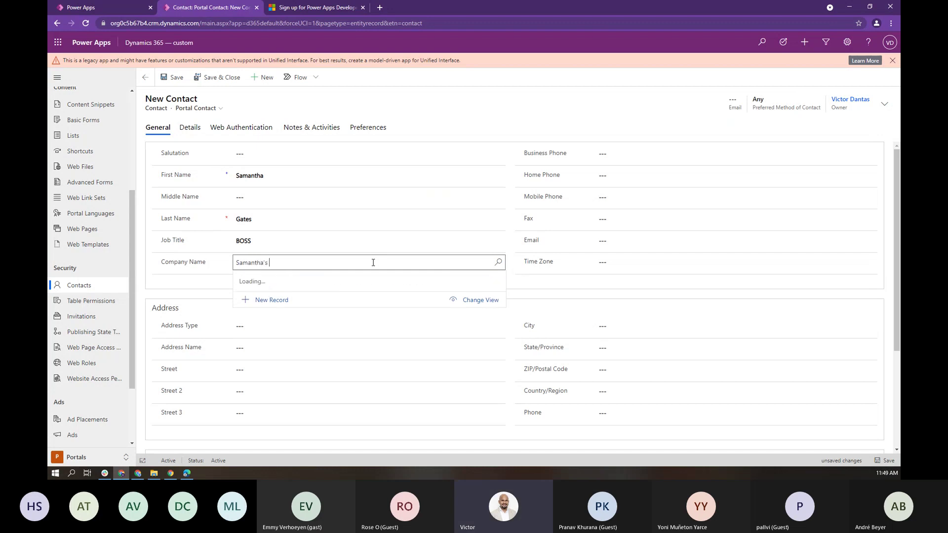
{"action": "type", "text": "Sec"}
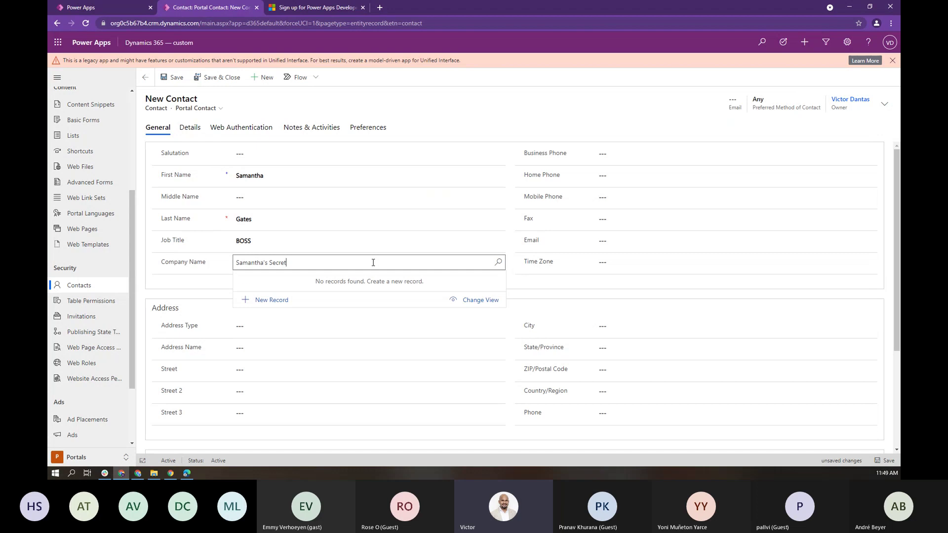
{"action": "type", "text": "ret"}
{"action": "left_click", "coordinate": [621, 234]}
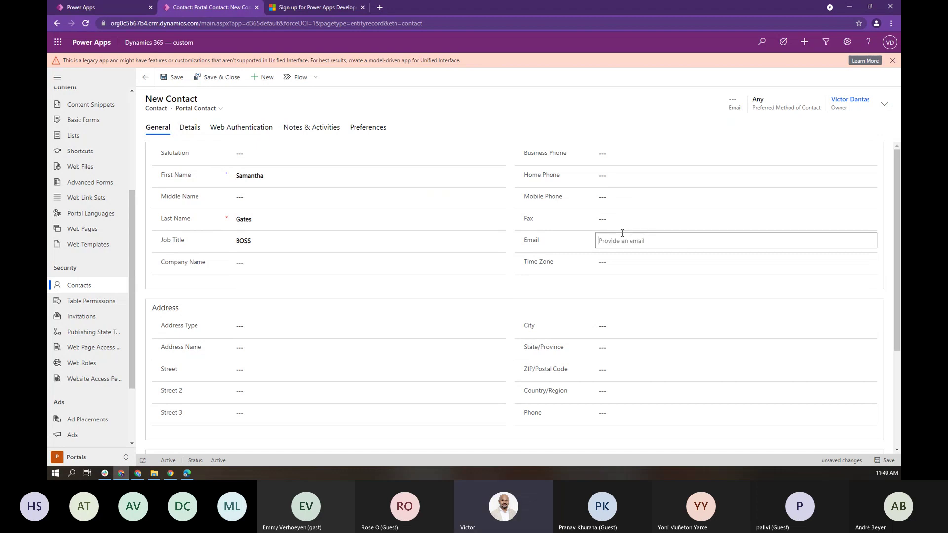
{"action": "type", "text": "sam@sam"}
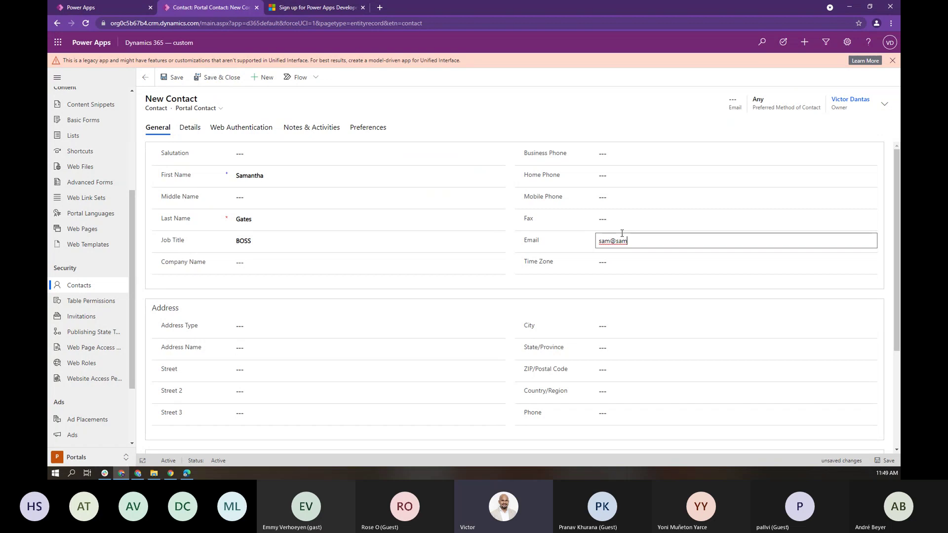
{"action": "type", "text": ".com"}
{"action": "left_click", "coordinate": [624, 197]}
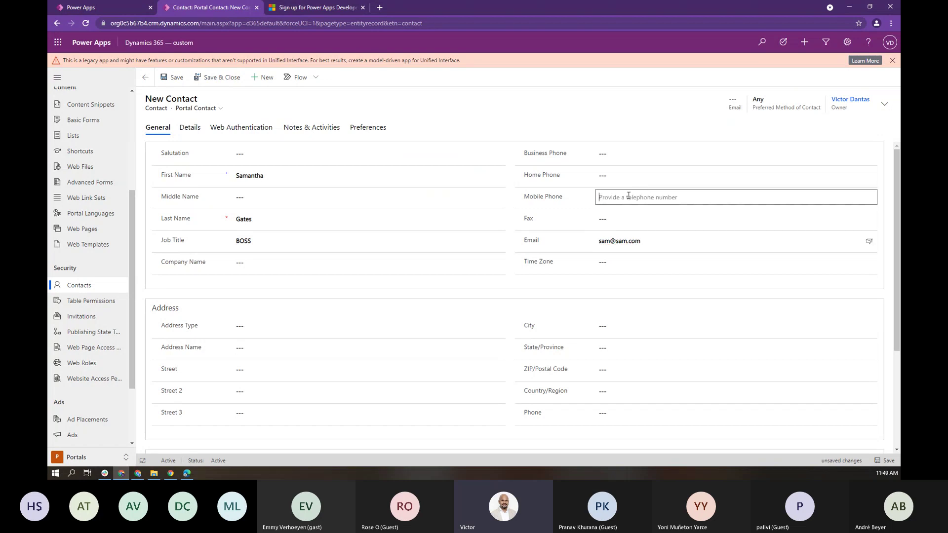
{"action": "type", "text": "999-9"}
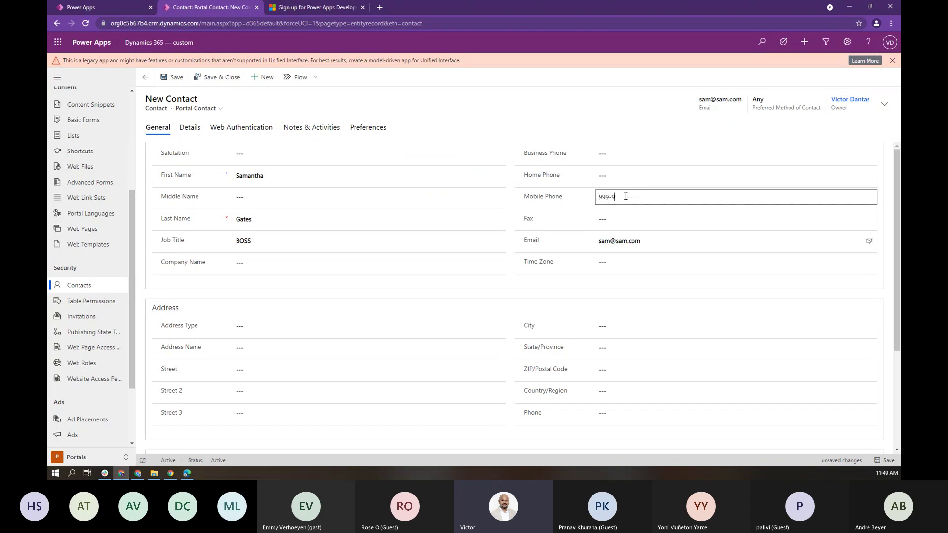
{"action": "type", "text": "99-9999"}
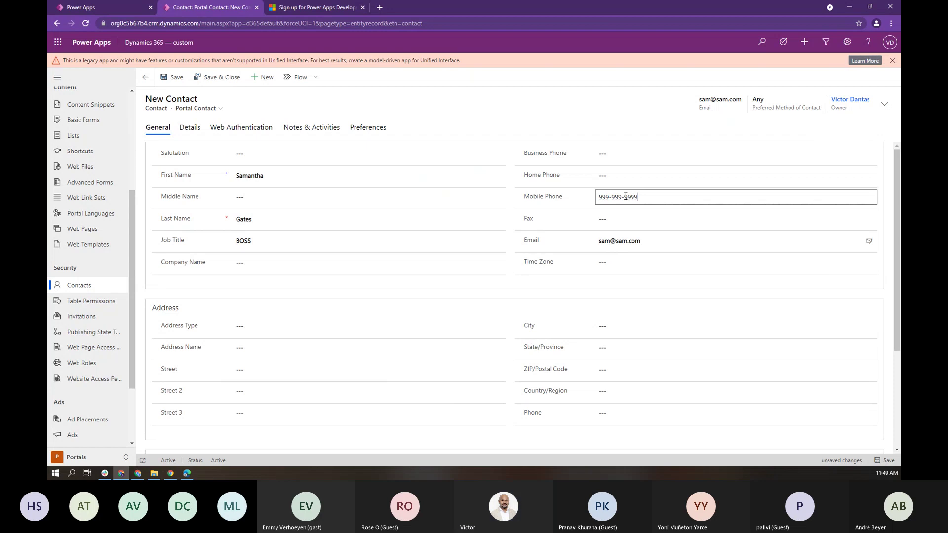
{"action": "left_click", "coordinate": [553, 126]}
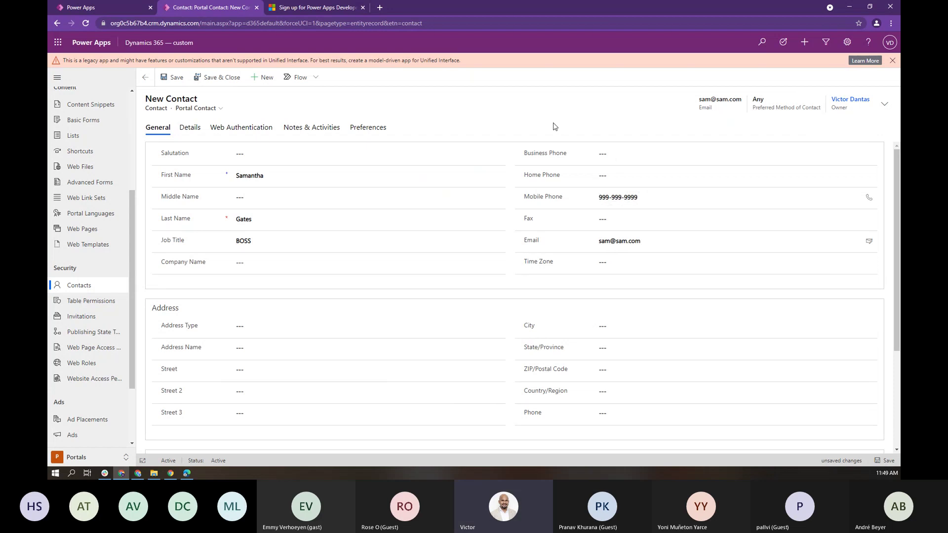
{"action": "key", "text": "ctrl+s"}
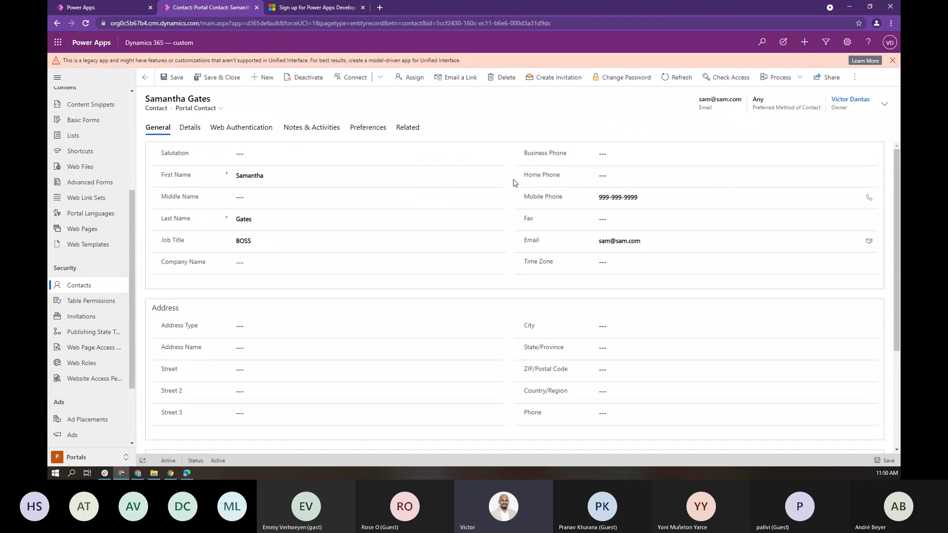
Step: Open the When Contact is Created flow's details from the Cloud flows list to view its run history
{"action": "left_click", "coordinate": [128, 10]}
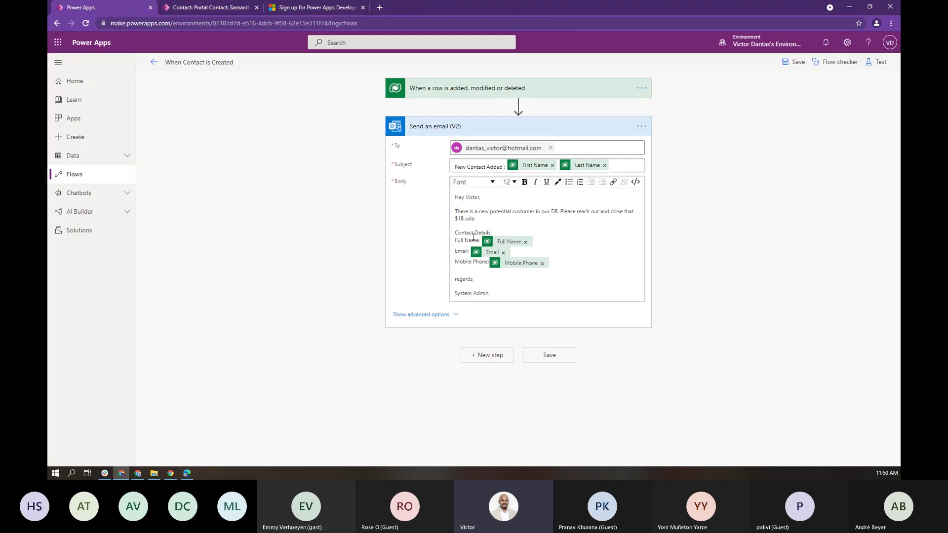
{"action": "left_click", "coordinate": [154, 62]}
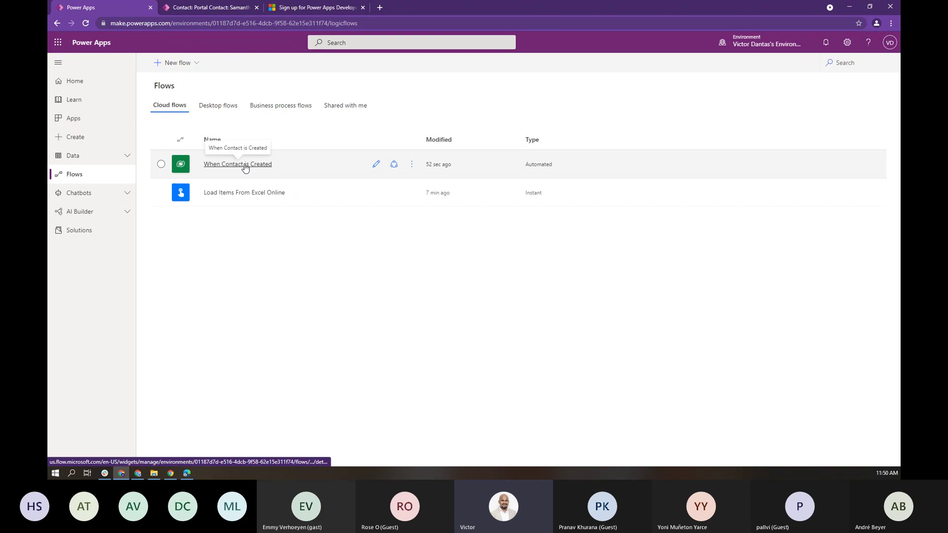
{"action": "left_click", "coordinate": [245, 166]}
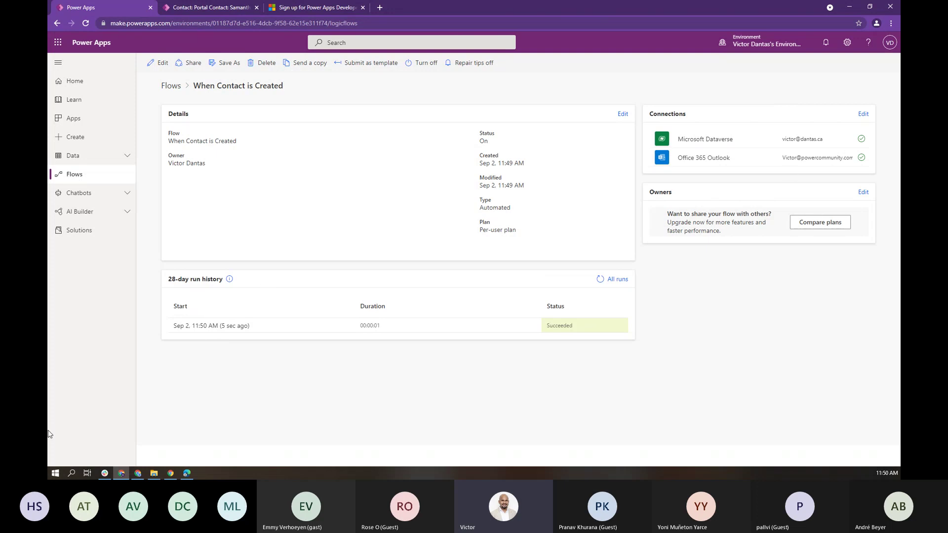
{"action": "key", "text": "alt+Tab"}
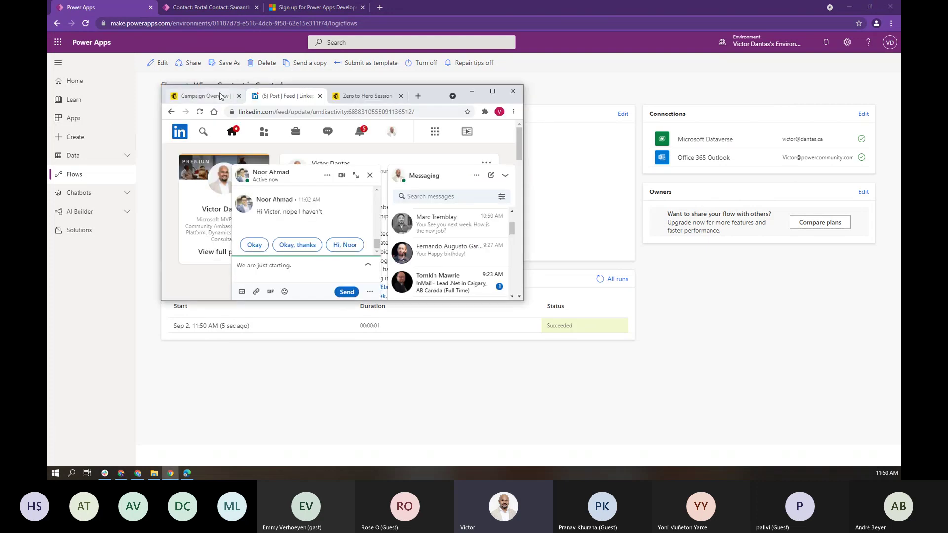
{"action": "left_click_drag", "start_coordinate": [217, 94], "coordinate": [48, 94]}
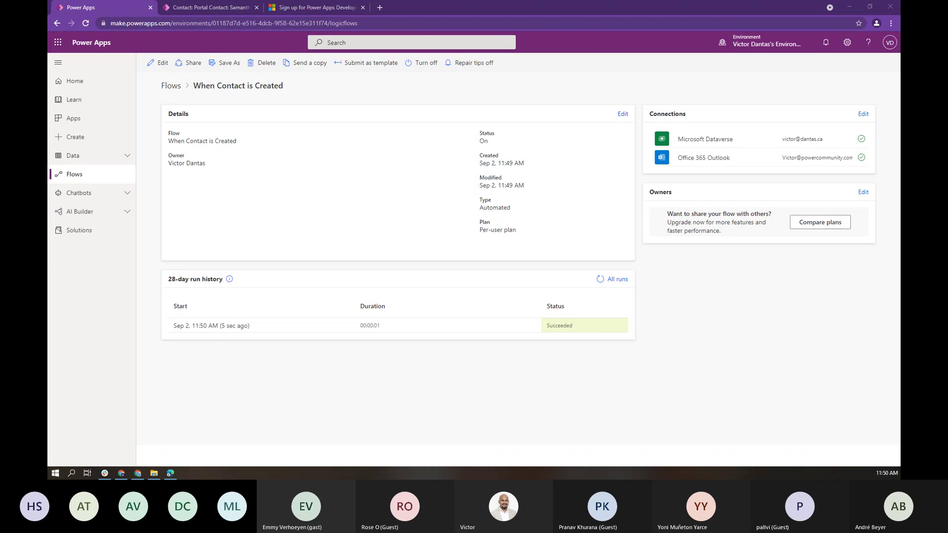
Step: Read the New Contact Added email in the Outlook inbox, then minimize Outlook
{"action": "left_click", "coordinate": [691, 228]}
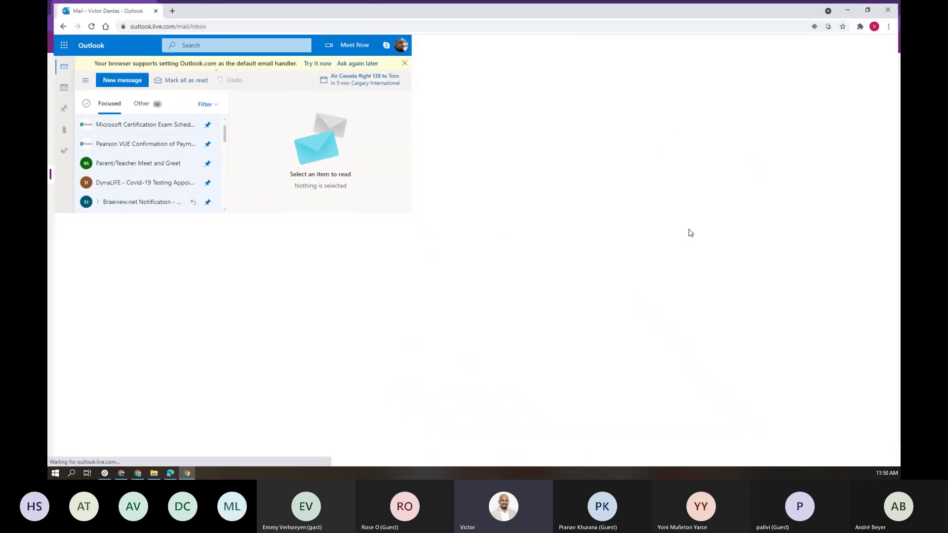
{"action": "left_click", "coordinate": [232, 370]}
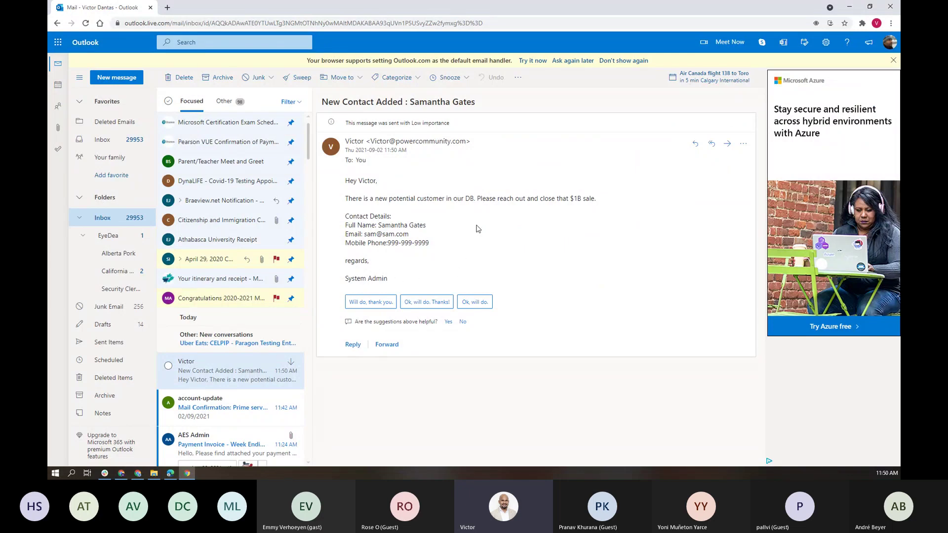
{"action": "left_click", "coordinate": [851, 7]}
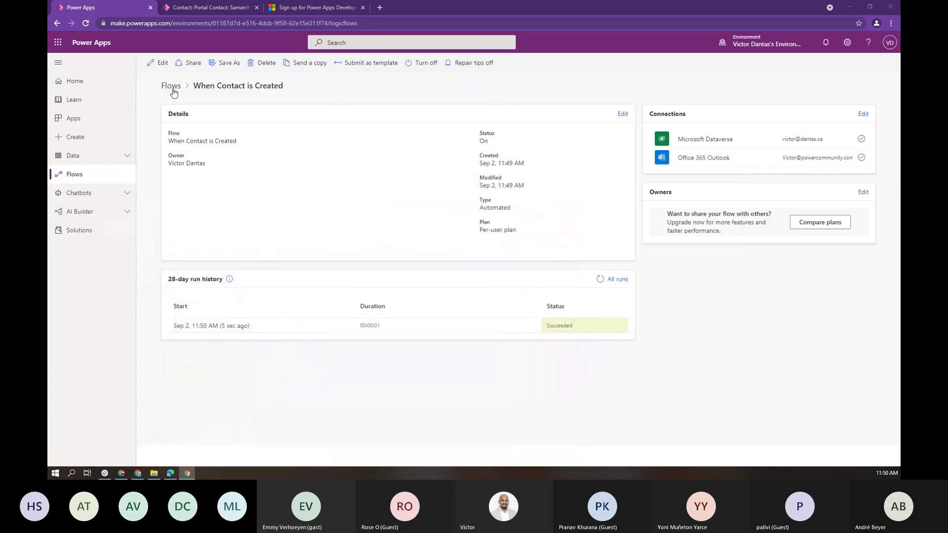
{"action": "left_click", "coordinate": [171, 85]}
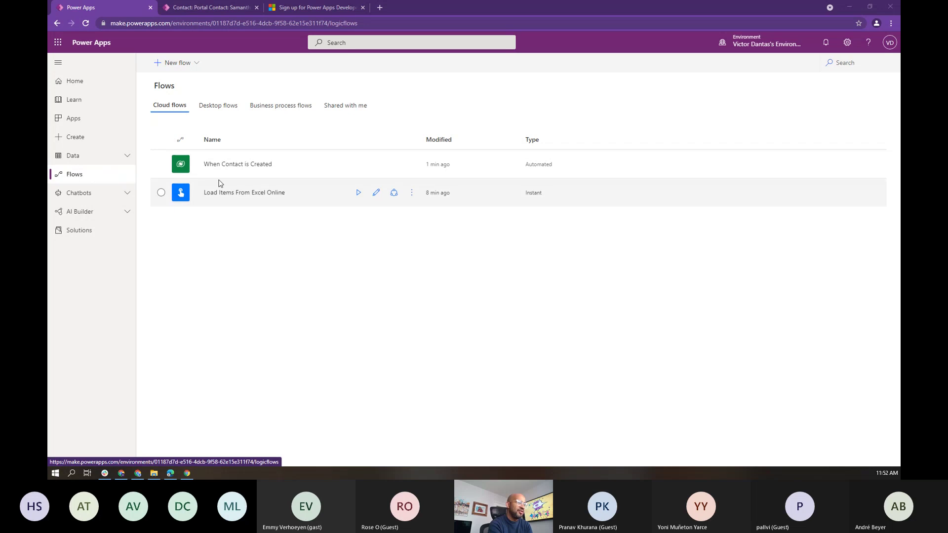
{"action": "left_click", "coordinate": [246, 167]}
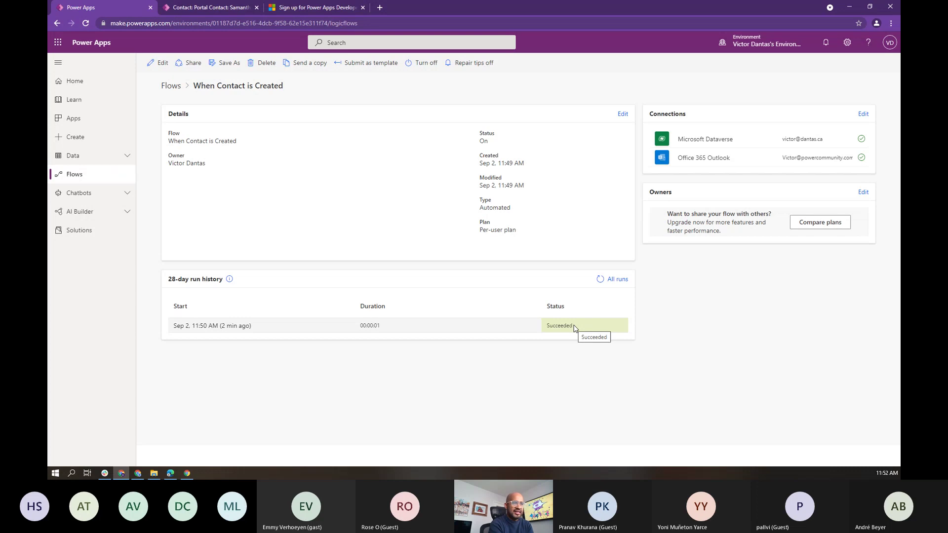
Step: Open the succeeded run of the When Contact is Created flow from its run history
{"action": "left_click", "coordinate": [238, 329]}
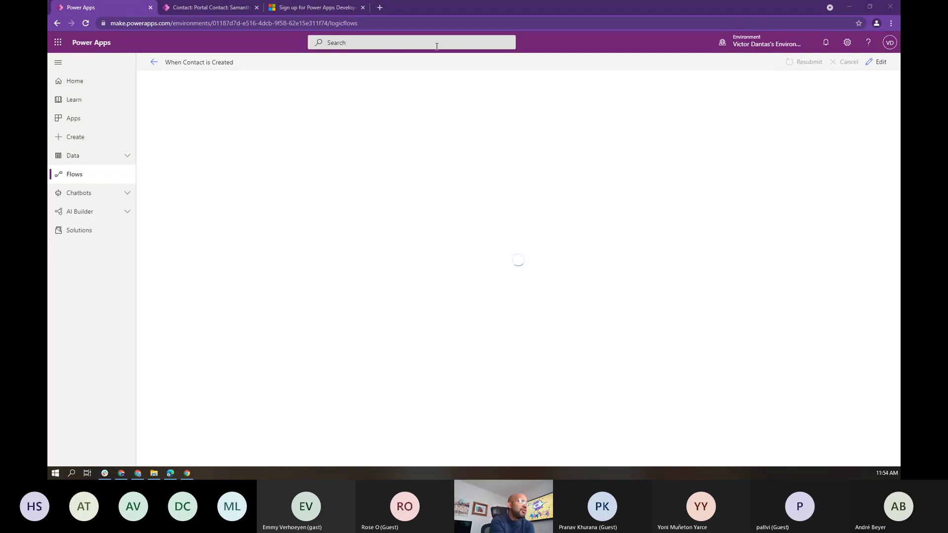
Step: Open the Load Items From Excel Online flow in the designer for editing
{"action": "left_click", "coordinate": [154, 62]}
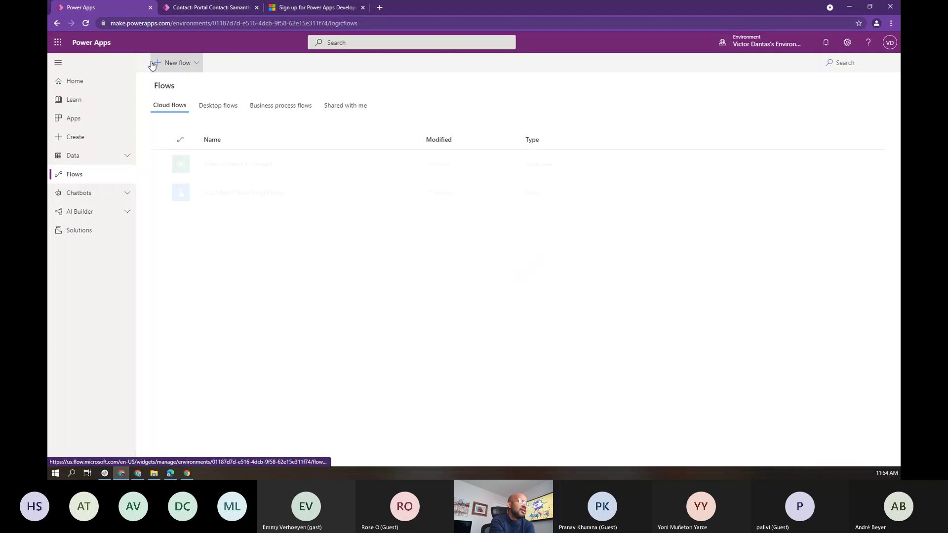
{"action": "left_click", "coordinate": [243, 193]}
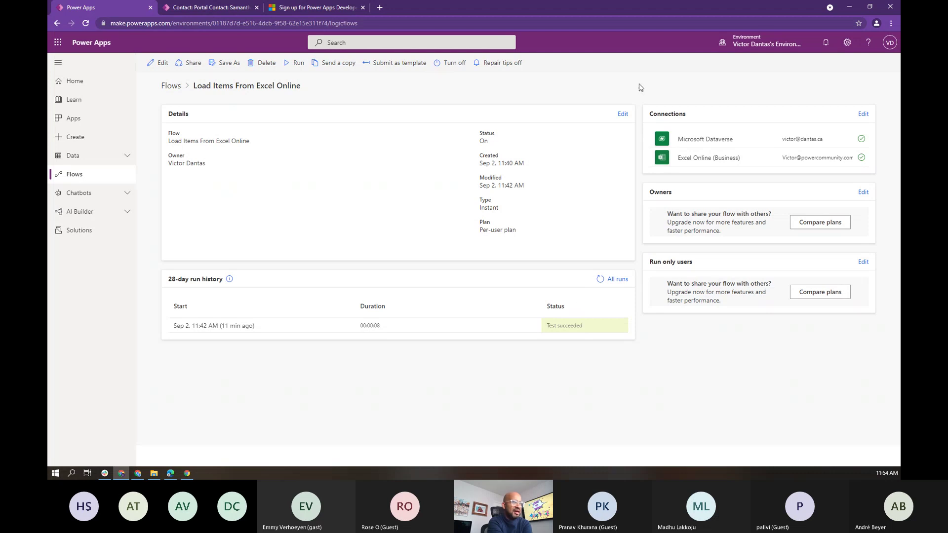
{"action": "left_click", "coordinate": [165, 66]}
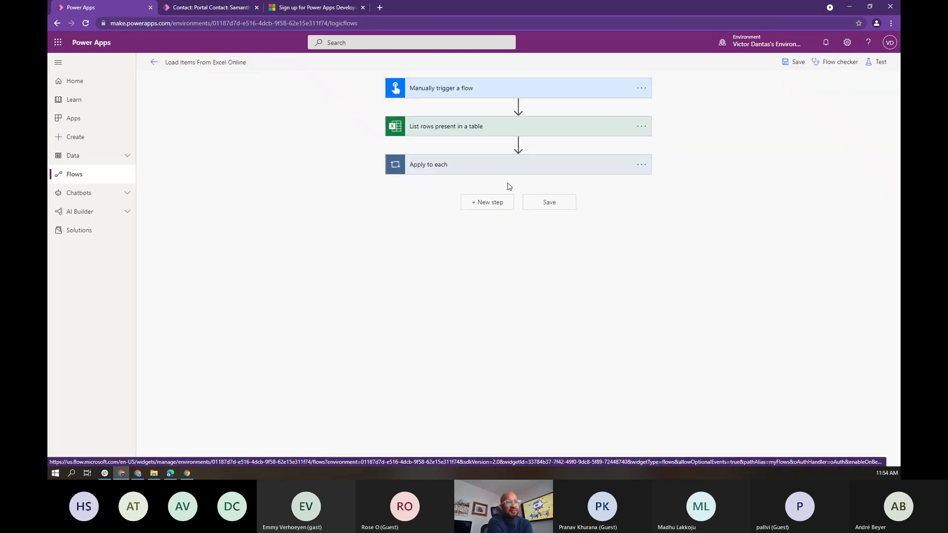
Step: Insert a new action below the trigger, search for 'variable', then cancel the panel
{"action": "mouse_move", "coordinate": [515, 137]}
{"action": "left_click", "coordinate": [517, 105]}
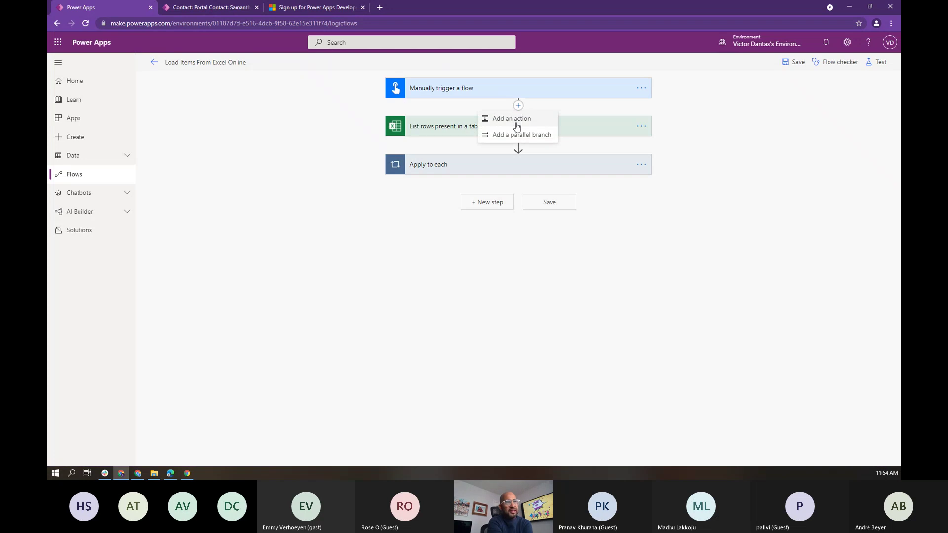
{"action": "left_click", "coordinate": [516, 122]}
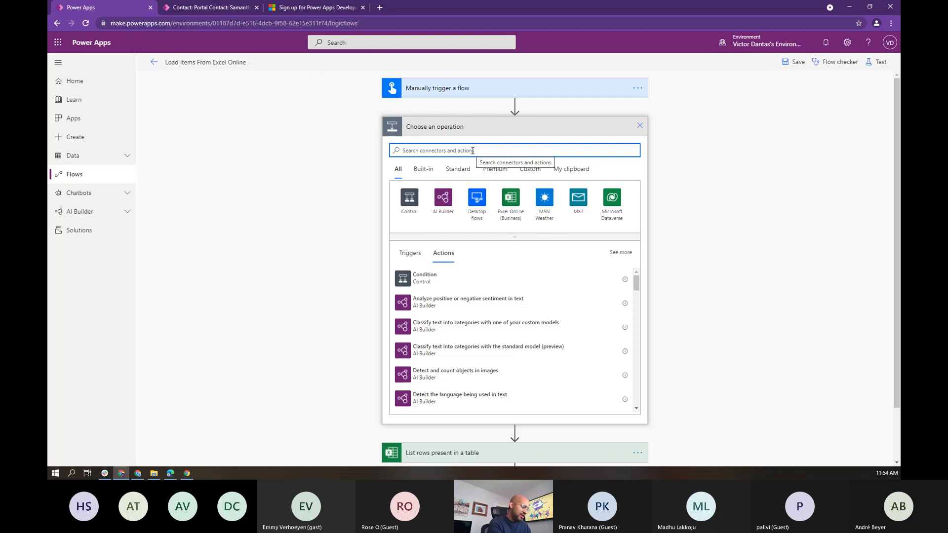
{"action": "type", "text": "variable"}
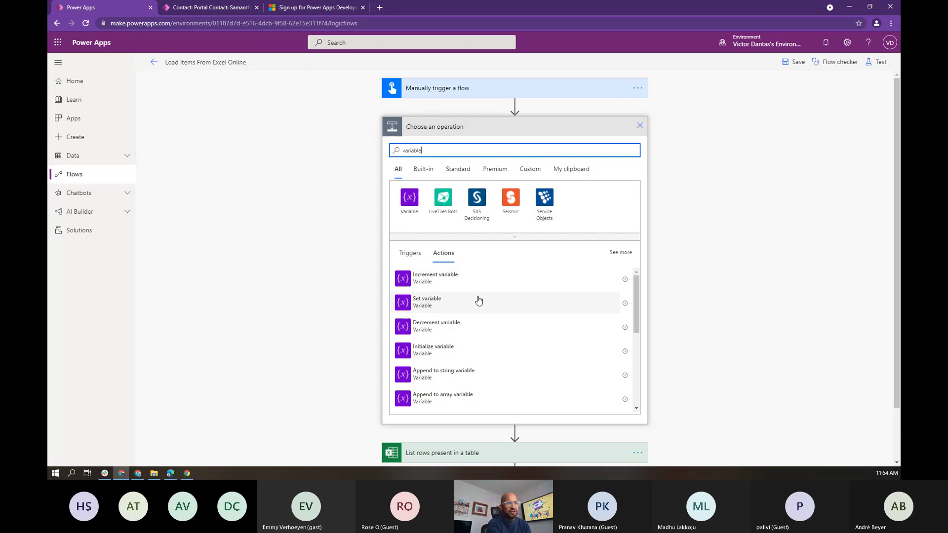
{"action": "scroll", "coordinate": [514, 291], "scroll_direction": "down", "scroll_amount": 3}
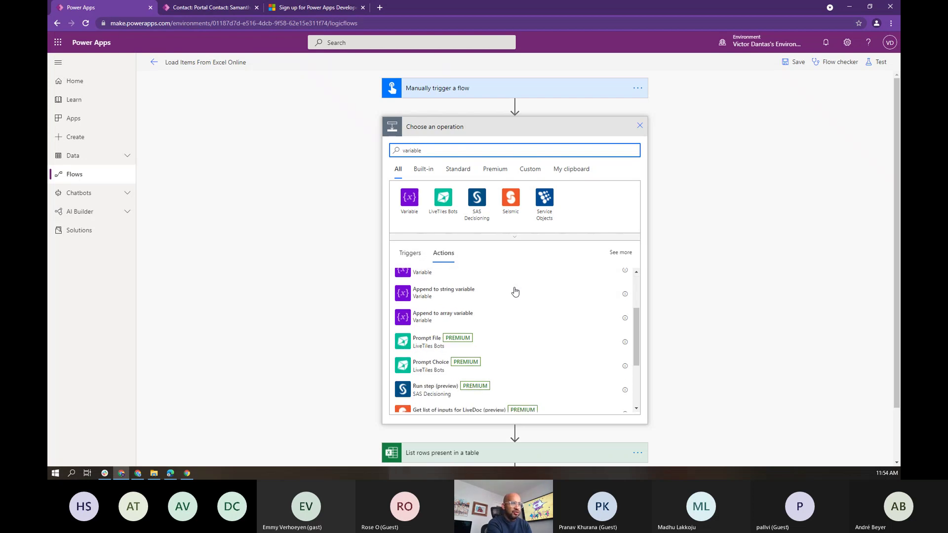
{"action": "scroll", "coordinate": [515, 291], "scroll_direction": "up", "scroll_amount": 3}
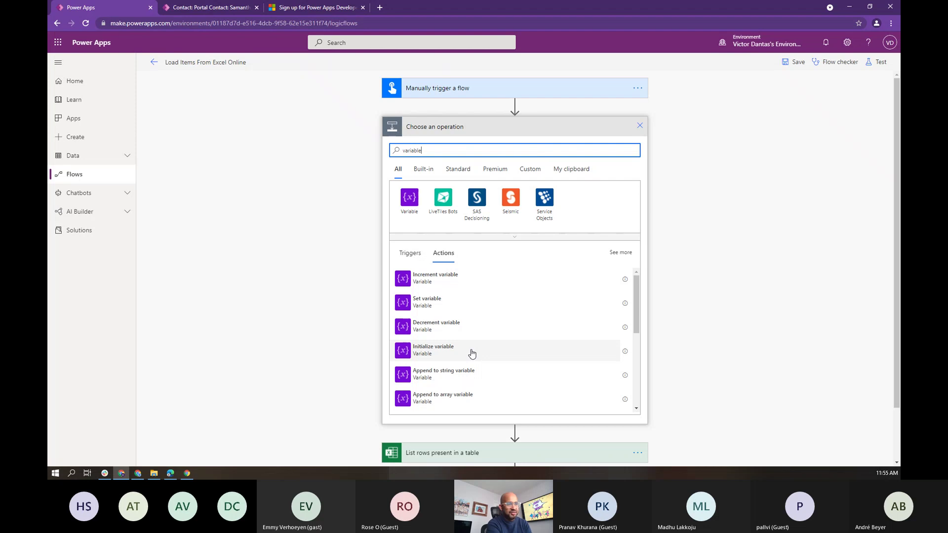
{"action": "left_click", "coordinate": [638, 126]}
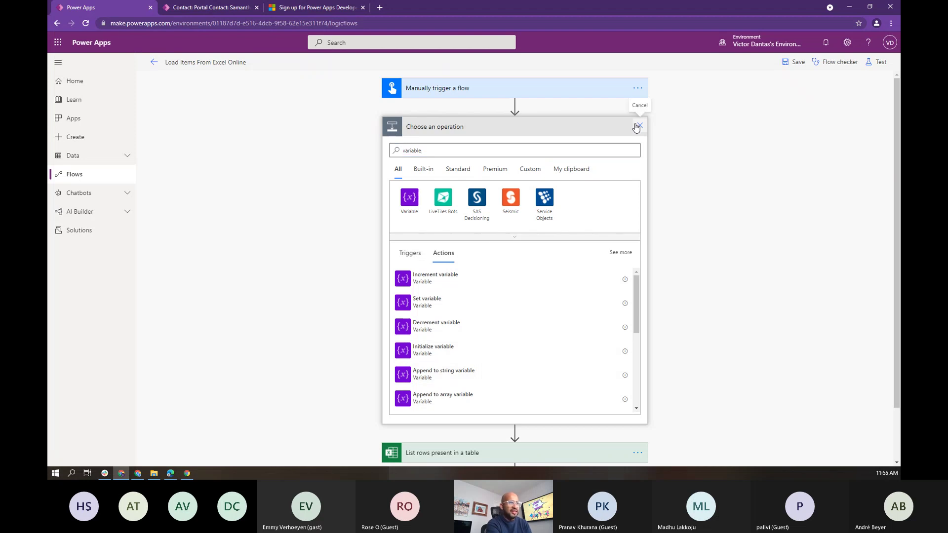
Step: Expand Apply to each and the Add a new row card, then search dynamic content for Address 1: City
{"action": "left_click", "coordinate": [512, 174]}
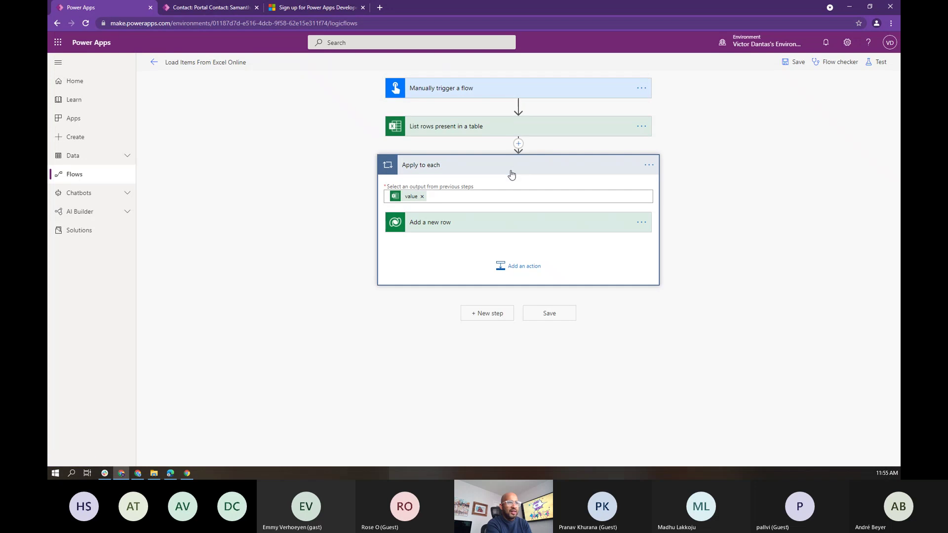
{"action": "left_click", "coordinate": [491, 227]}
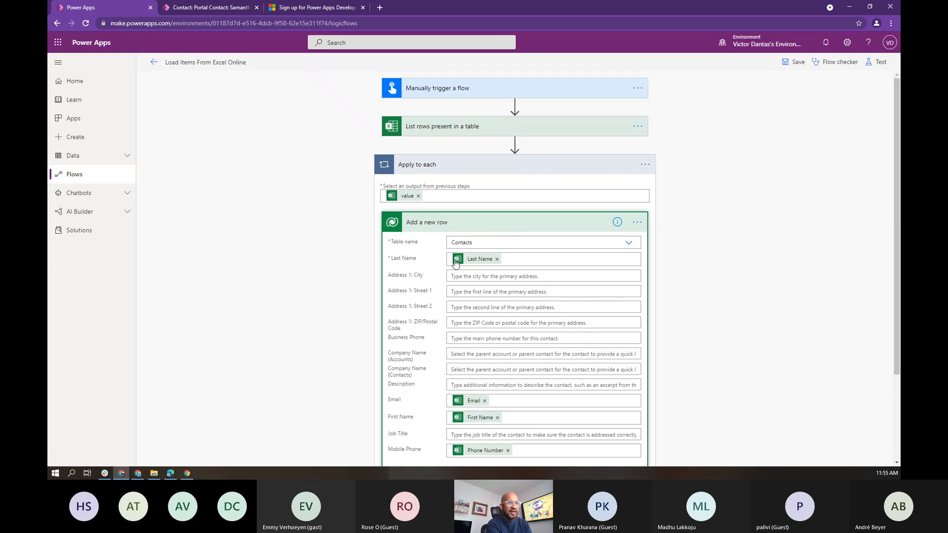
{"action": "scroll", "coordinate": [521, 221], "scroll_direction": "down", "scroll_amount": 2}
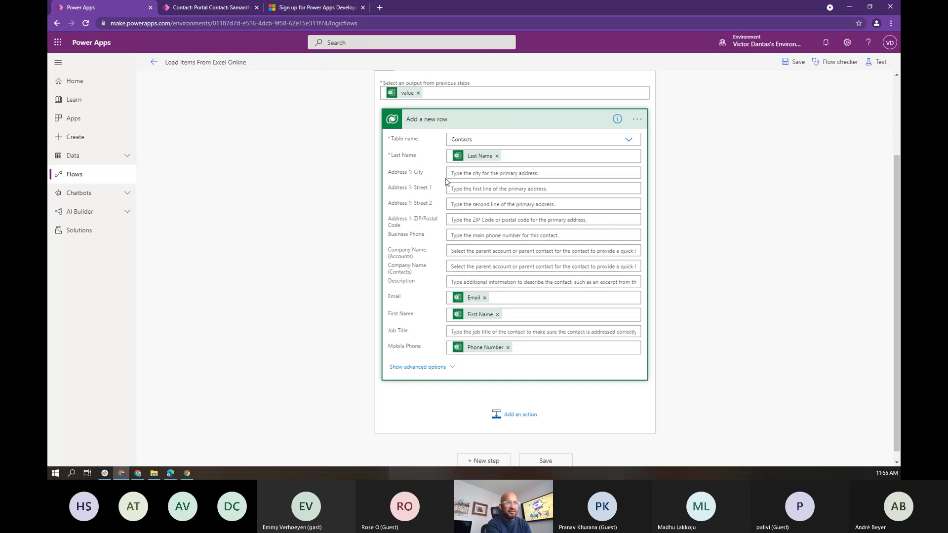
{"action": "left_click", "coordinate": [450, 174]}
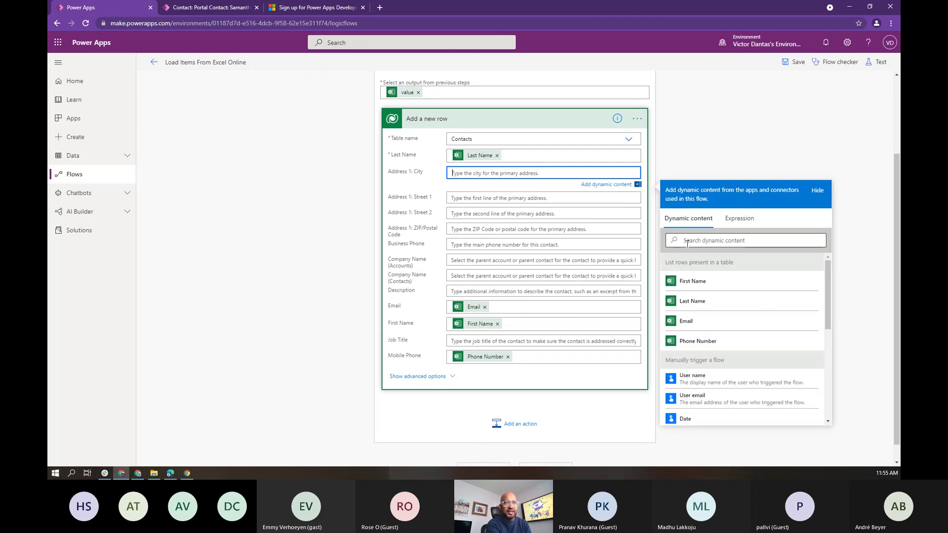
{"action": "left_click", "coordinate": [735, 242]}
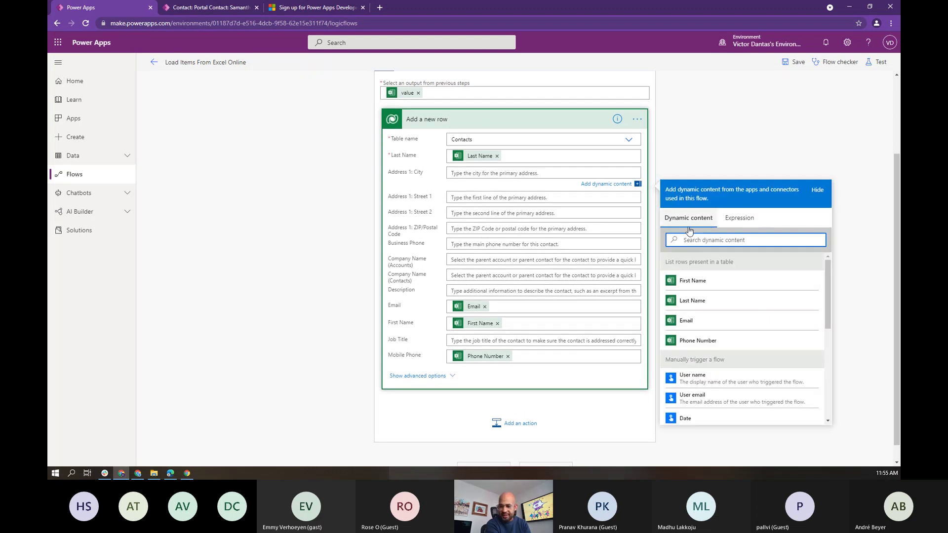